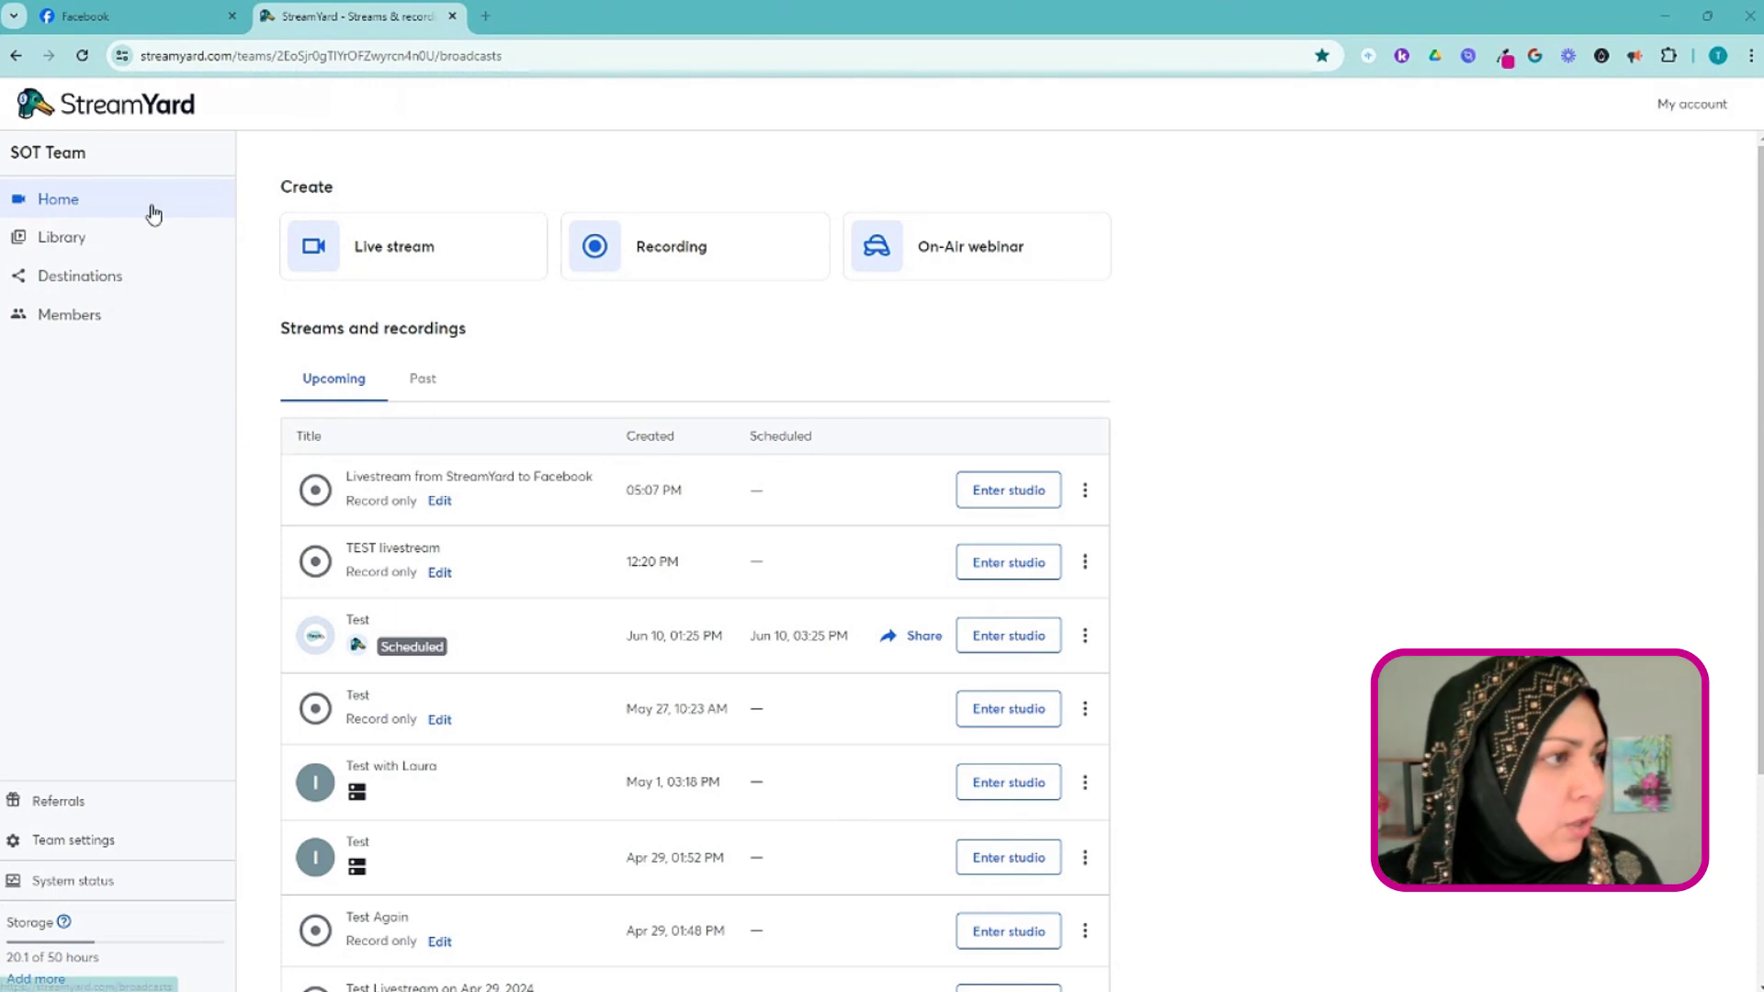
Start a new live stream from the Live stream card on the Home page
{"action": "left_click", "coordinate": [424, 257]}
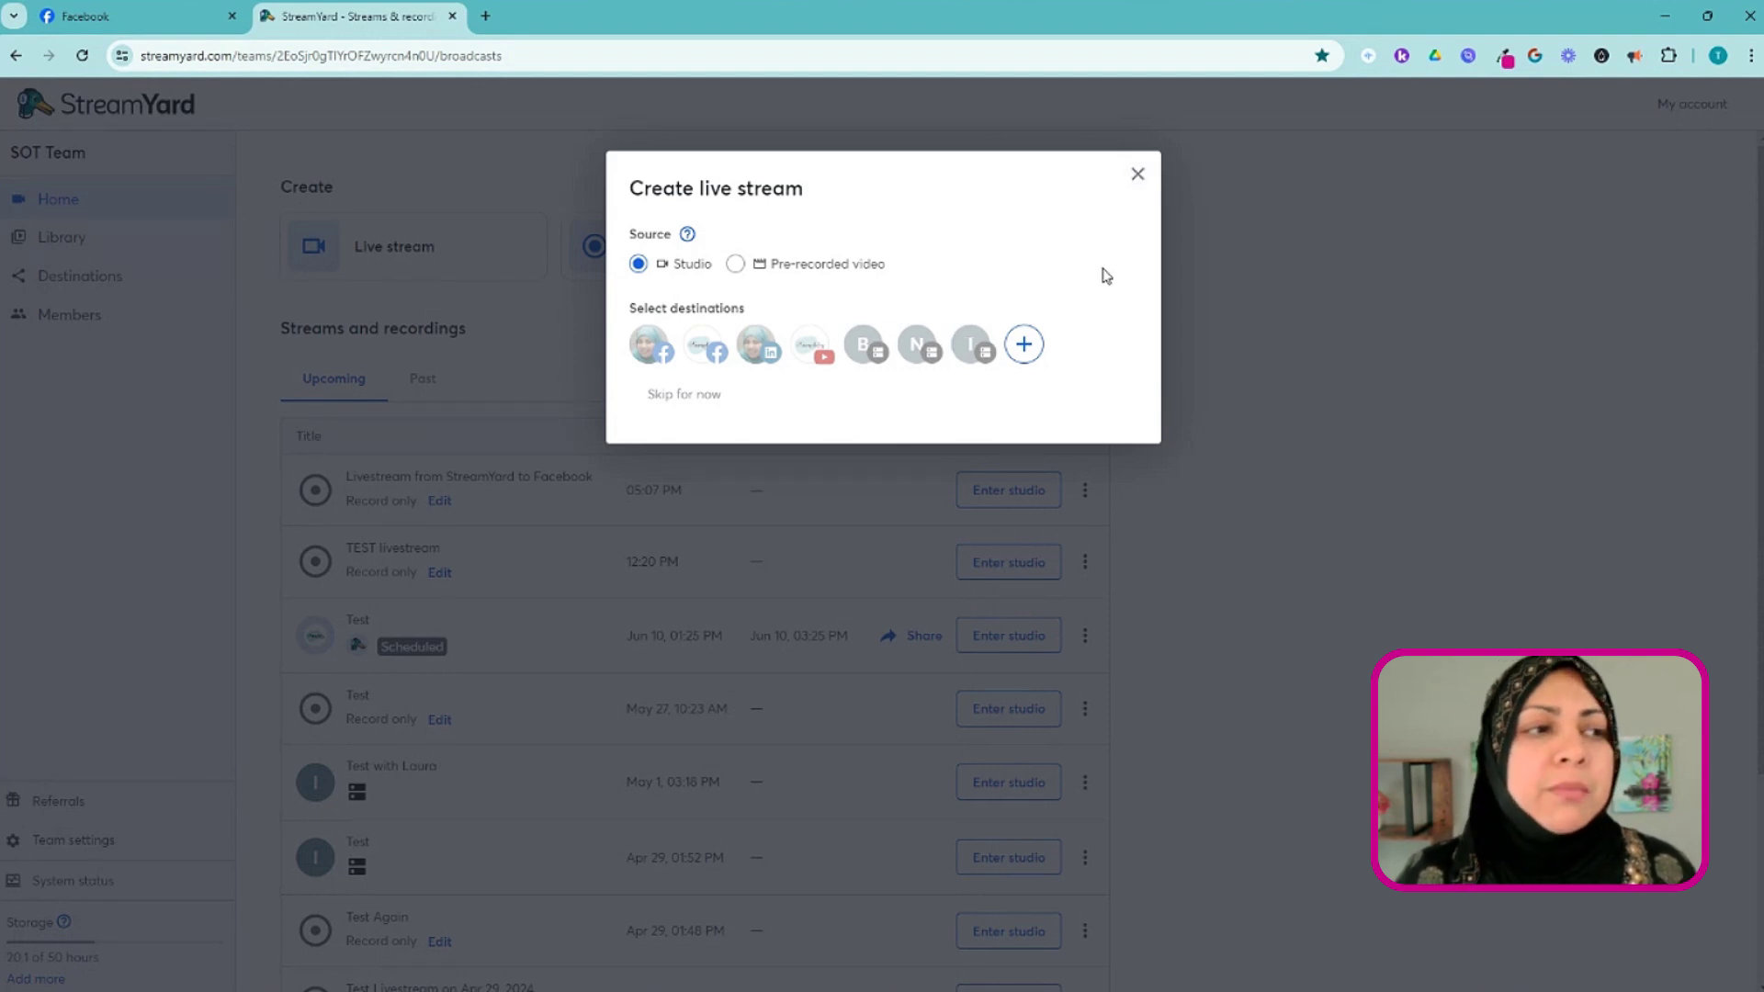
Close the Create live stream dialog and go to the Destinations page
{"action": "left_click", "coordinate": [1138, 175]}
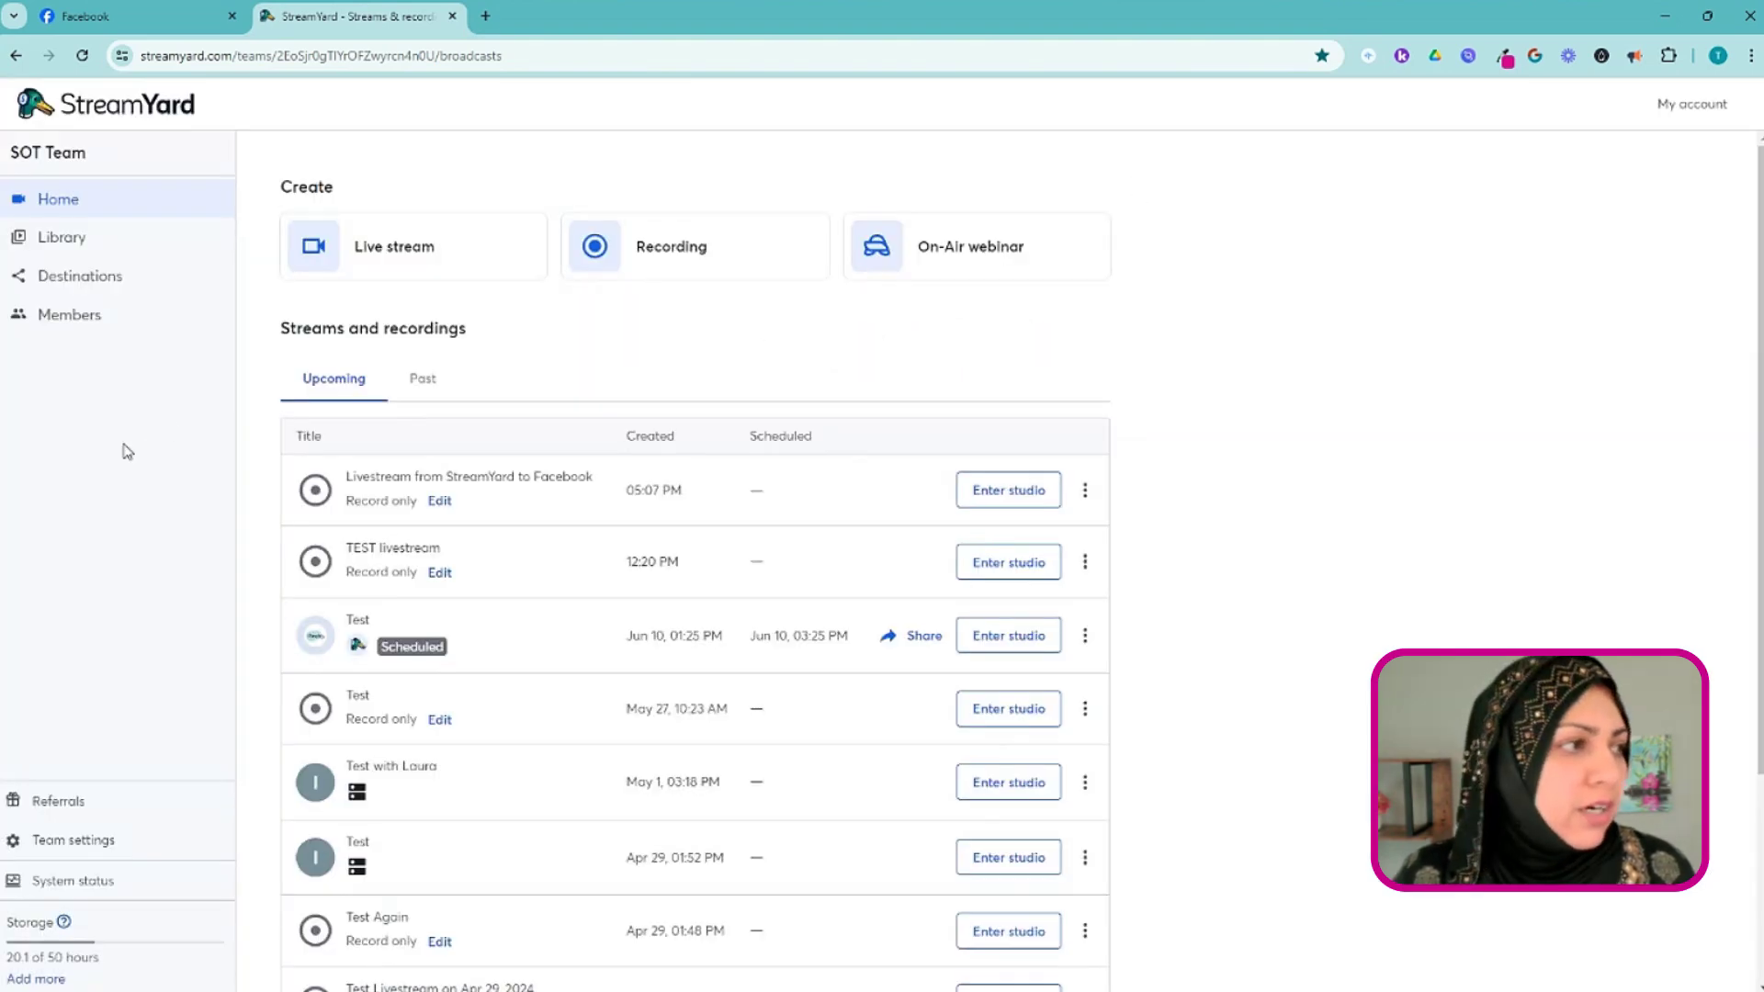
{"action": "left_click", "coordinate": [72, 286]}
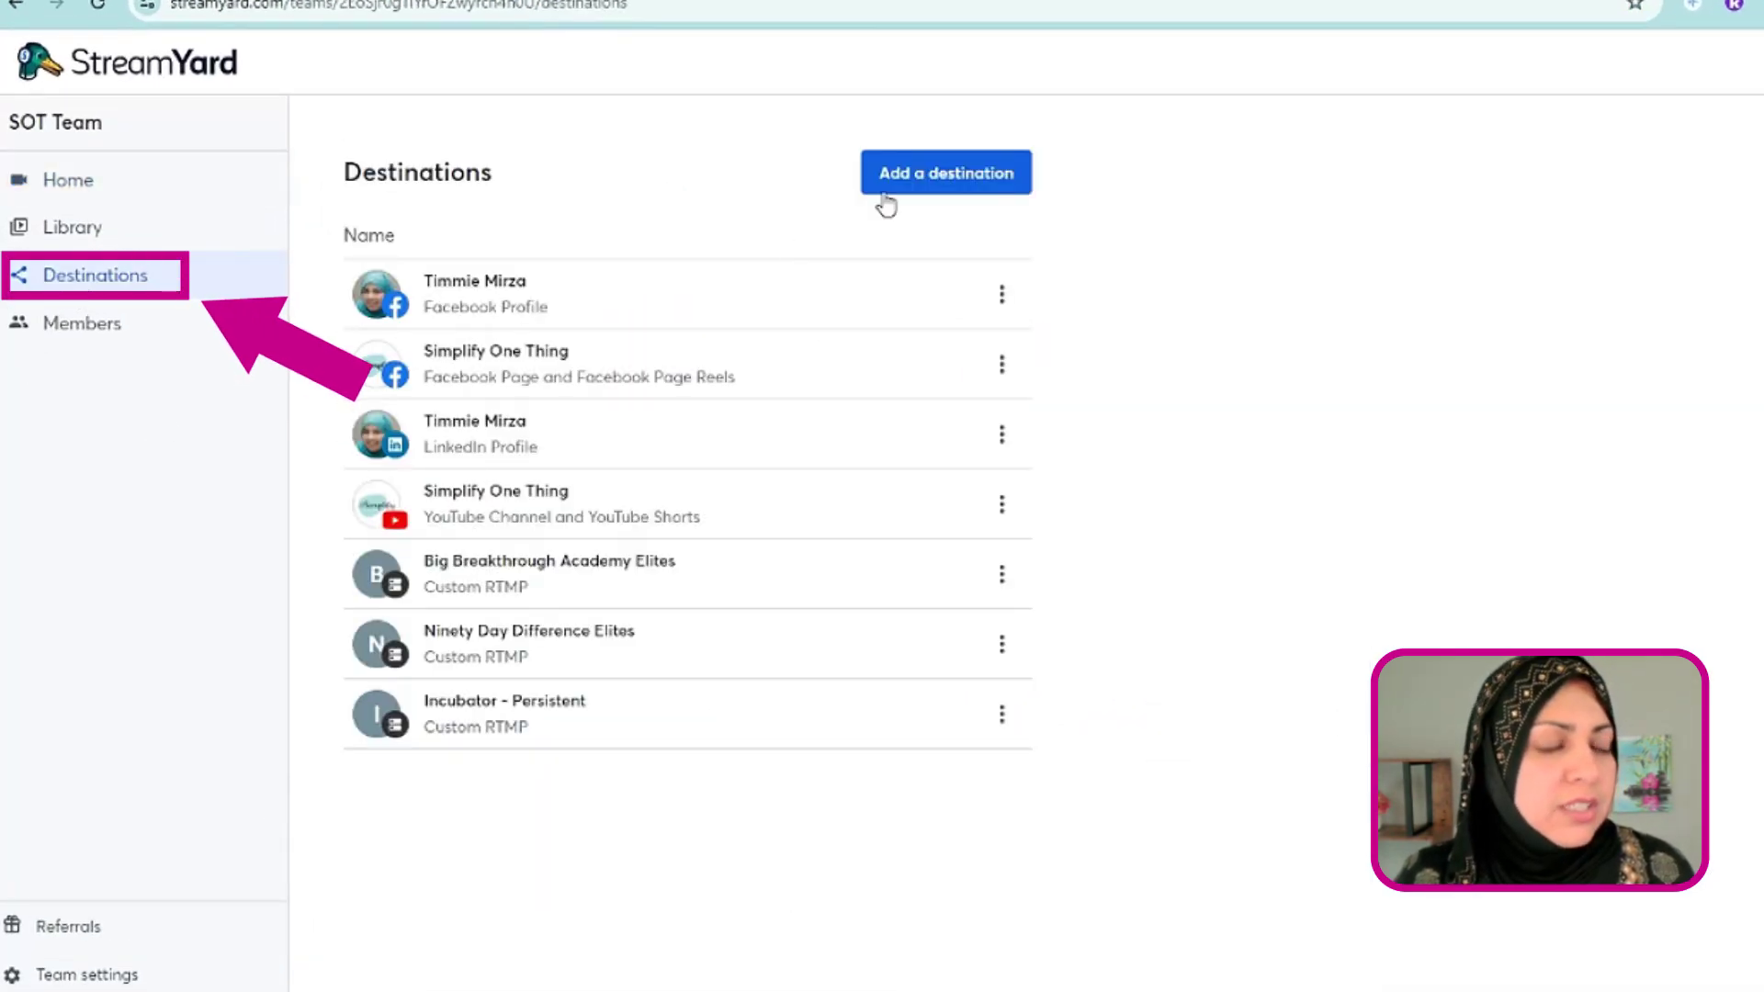
Add a destination and pick Facebook Group to see its streaming guidance
{"action": "left_click", "coordinate": [938, 188]}
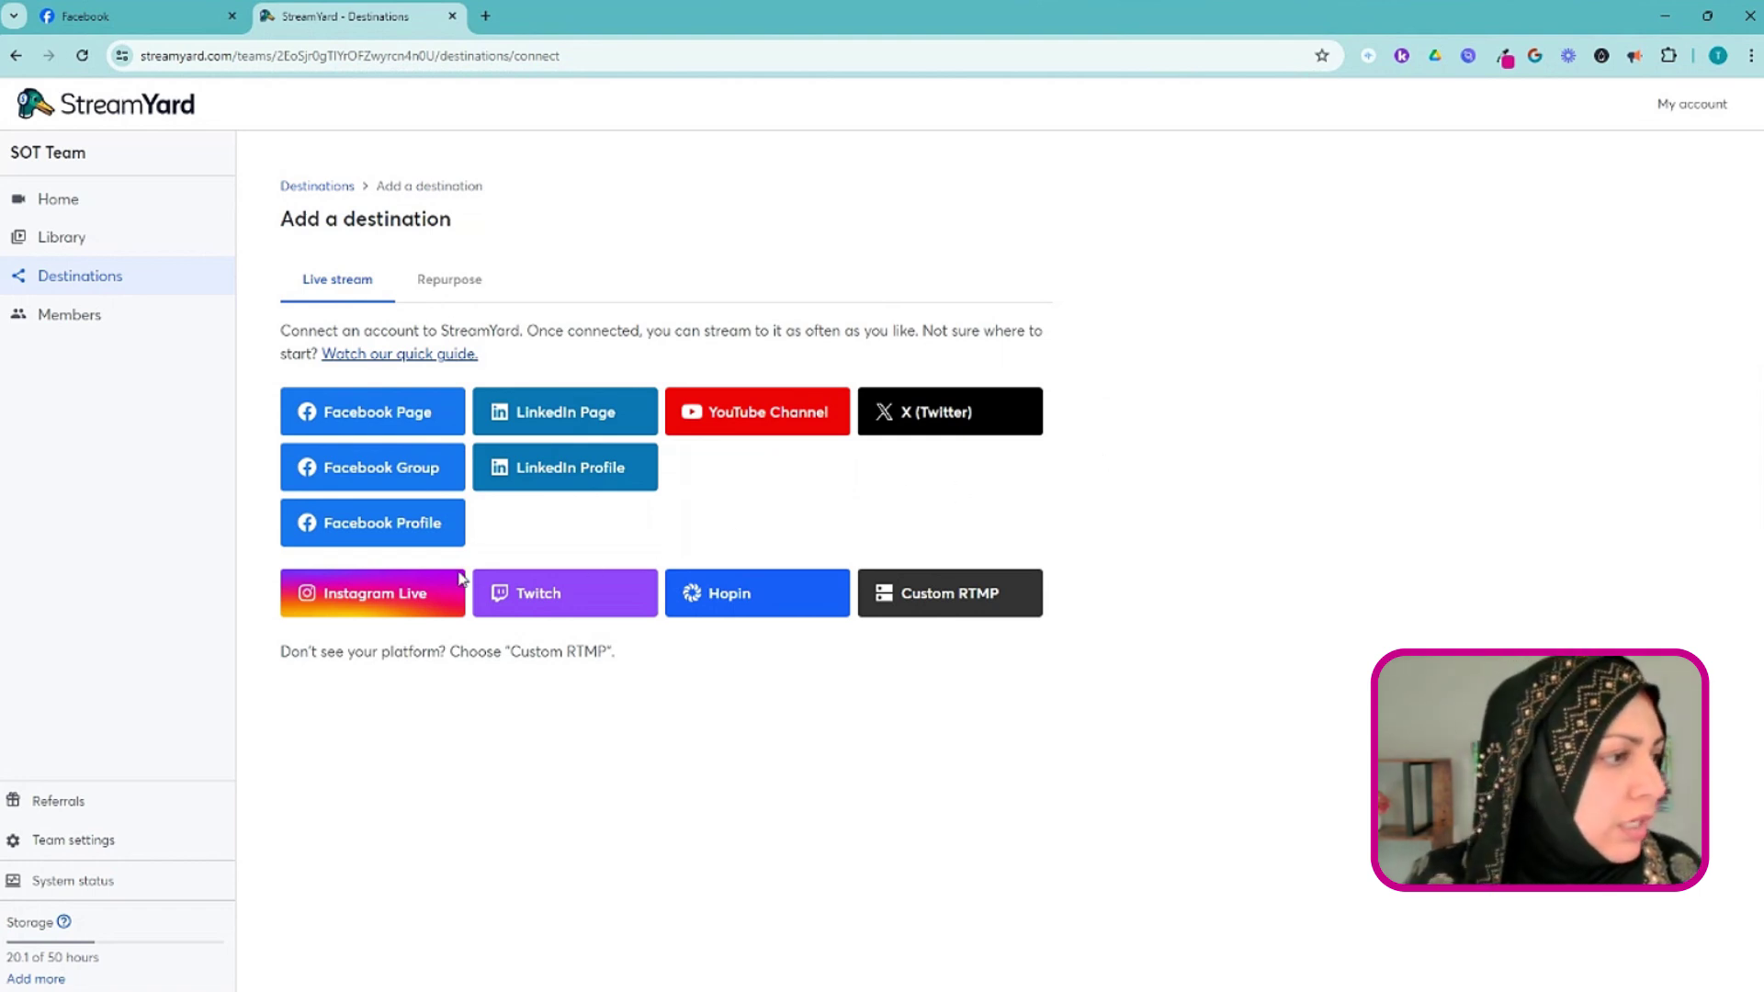
{"action": "left_click", "coordinate": [413, 470]}
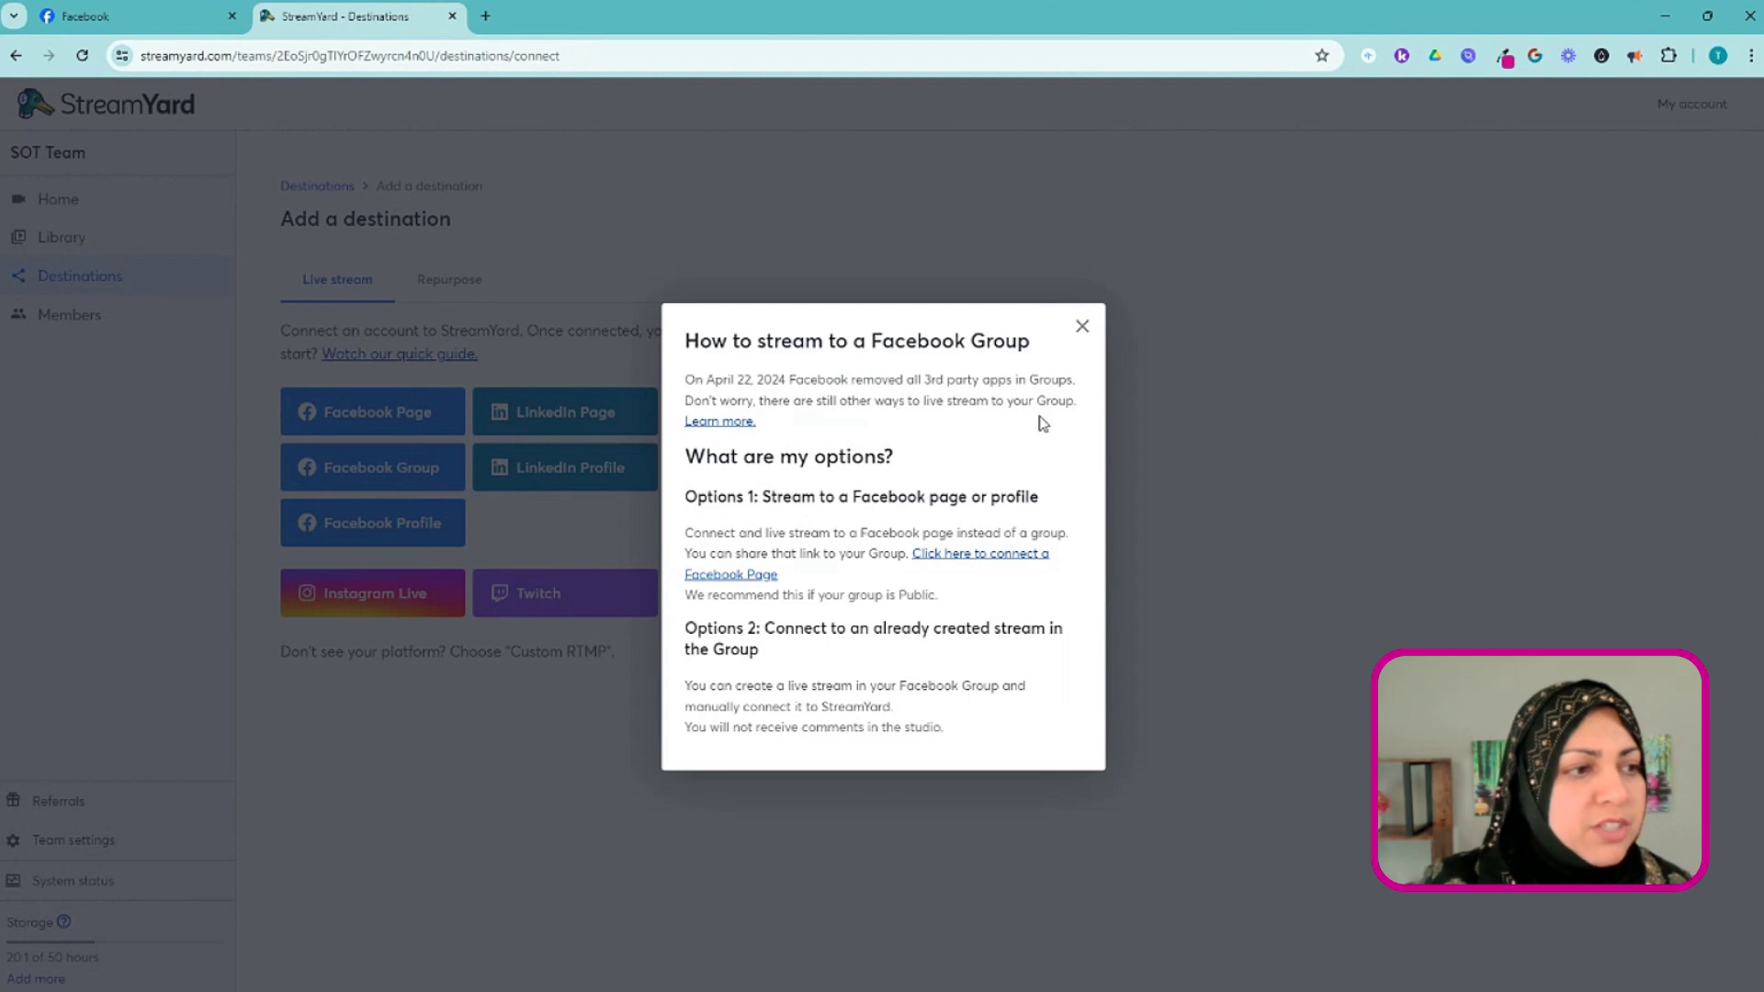
Read the Facebook Group help article's Custom RTMP steps, then return to StreamYard Destinations
{"action": "left_click", "coordinate": [726, 423]}
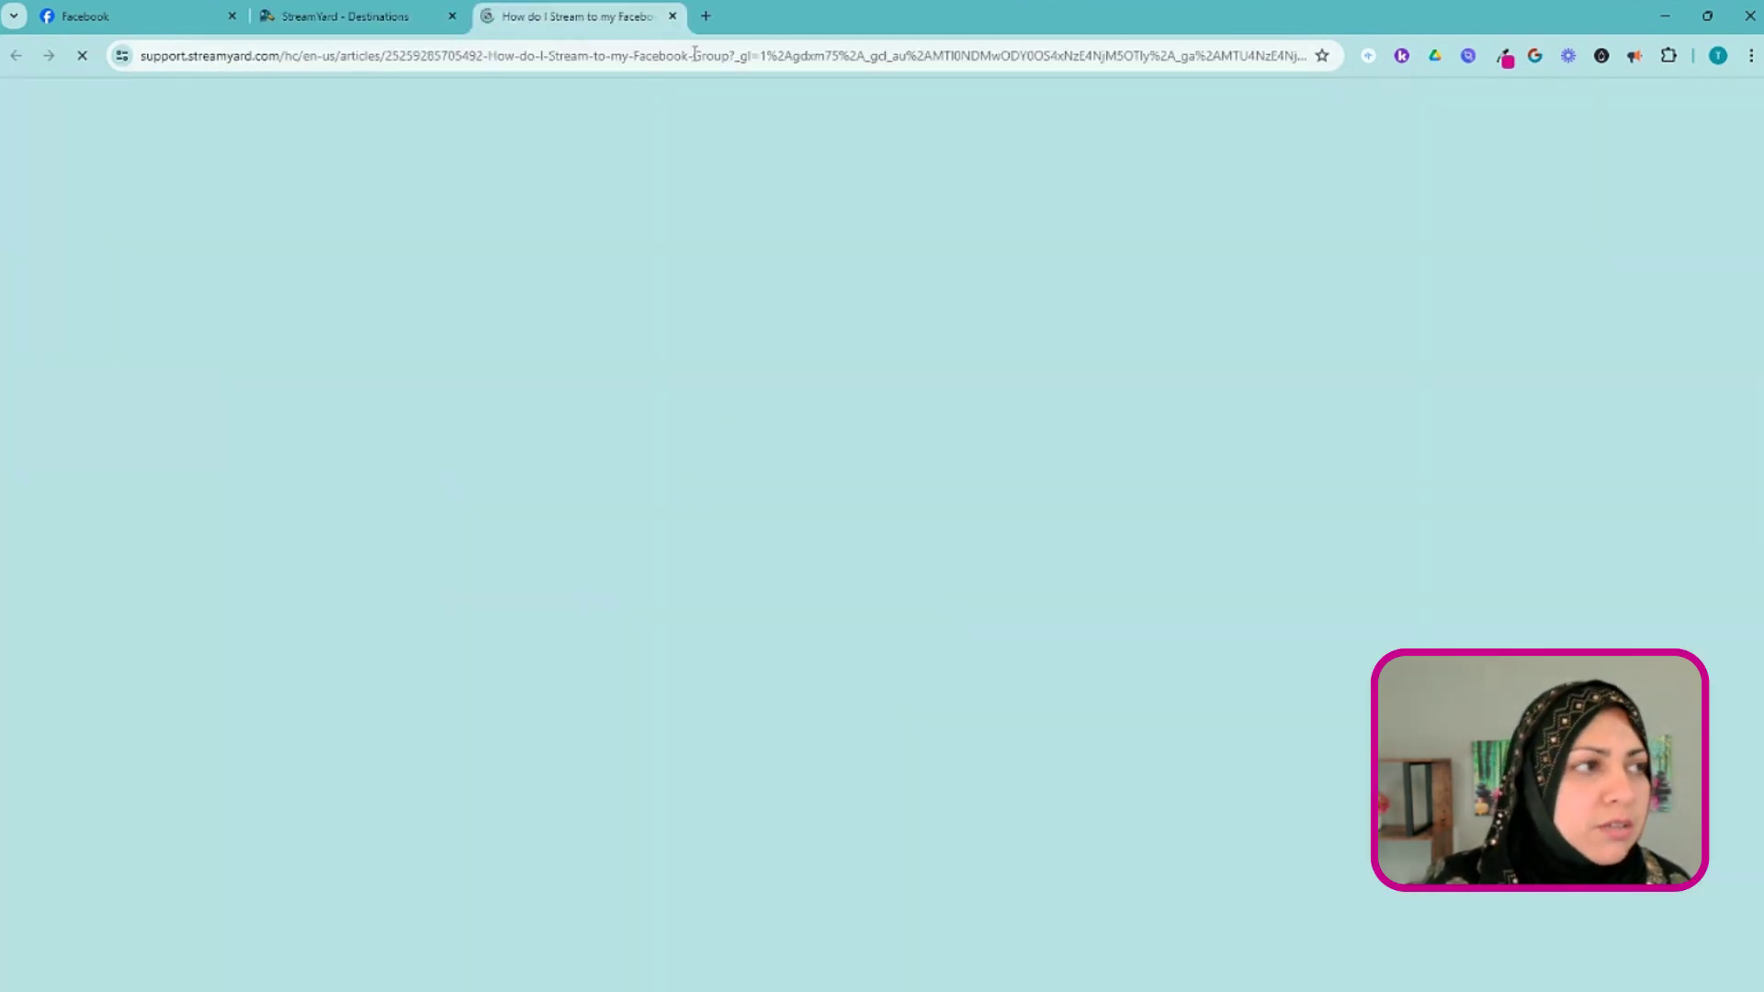
{"action": "scroll", "coordinate": [1102, 587], "scroll_direction": "down", "scroll_amount": 4}
{"action": "scroll", "coordinate": [917, 613], "scroll_direction": "down", "scroll_amount": 10}
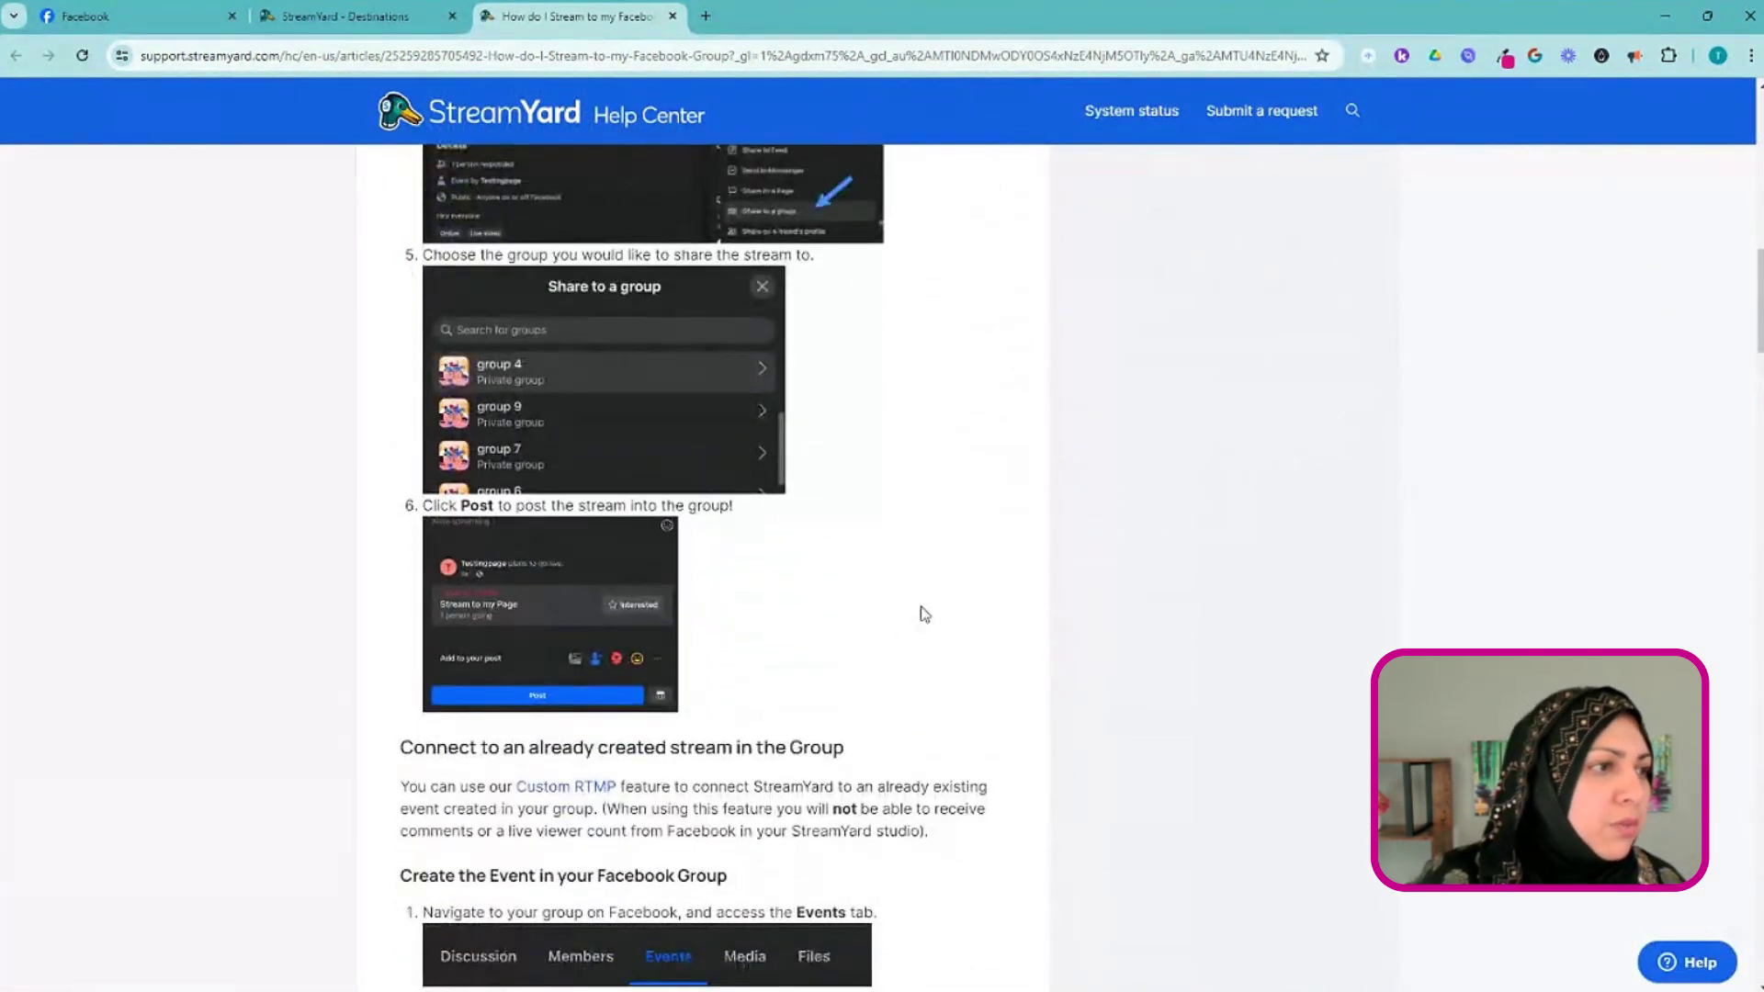
{"action": "scroll", "coordinate": [922, 614], "scroll_direction": "down", "scroll_amount": 1}
{"action": "scroll", "coordinate": [872, 632], "scroll_direction": "down", "scroll_amount": 8}
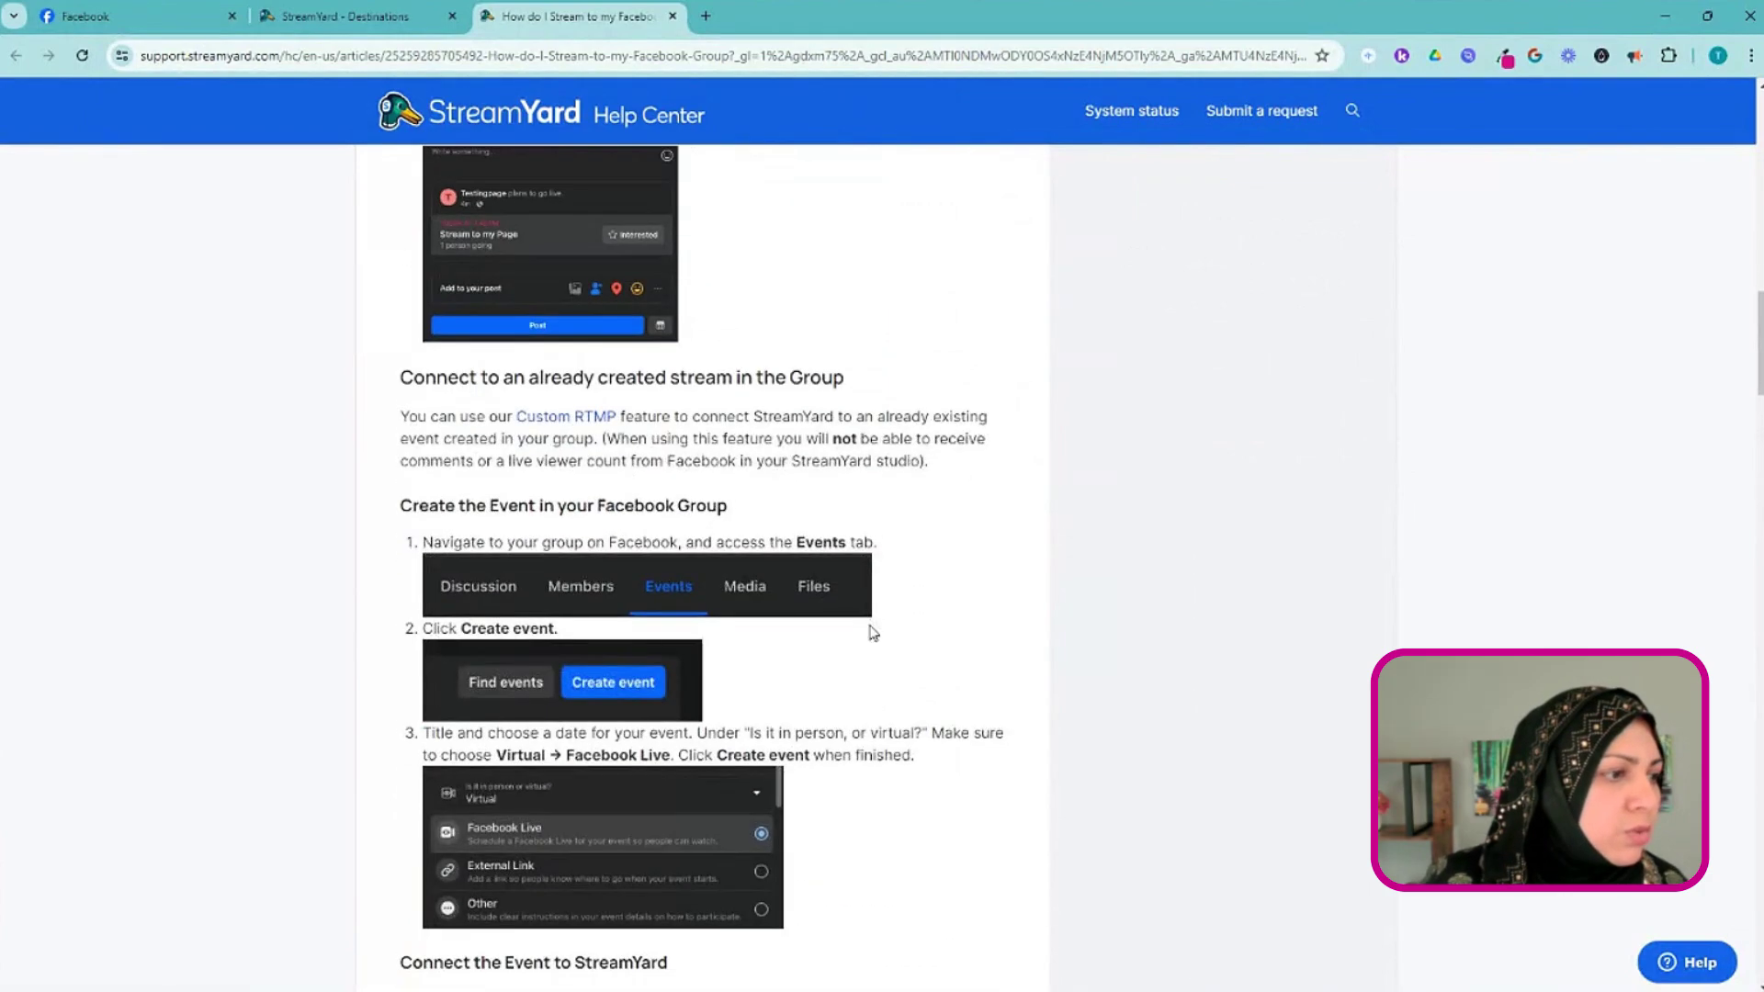
{"action": "scroll", "coordinate": [872, 632], "scroll_direction": "down", "scroll_amount": 9}
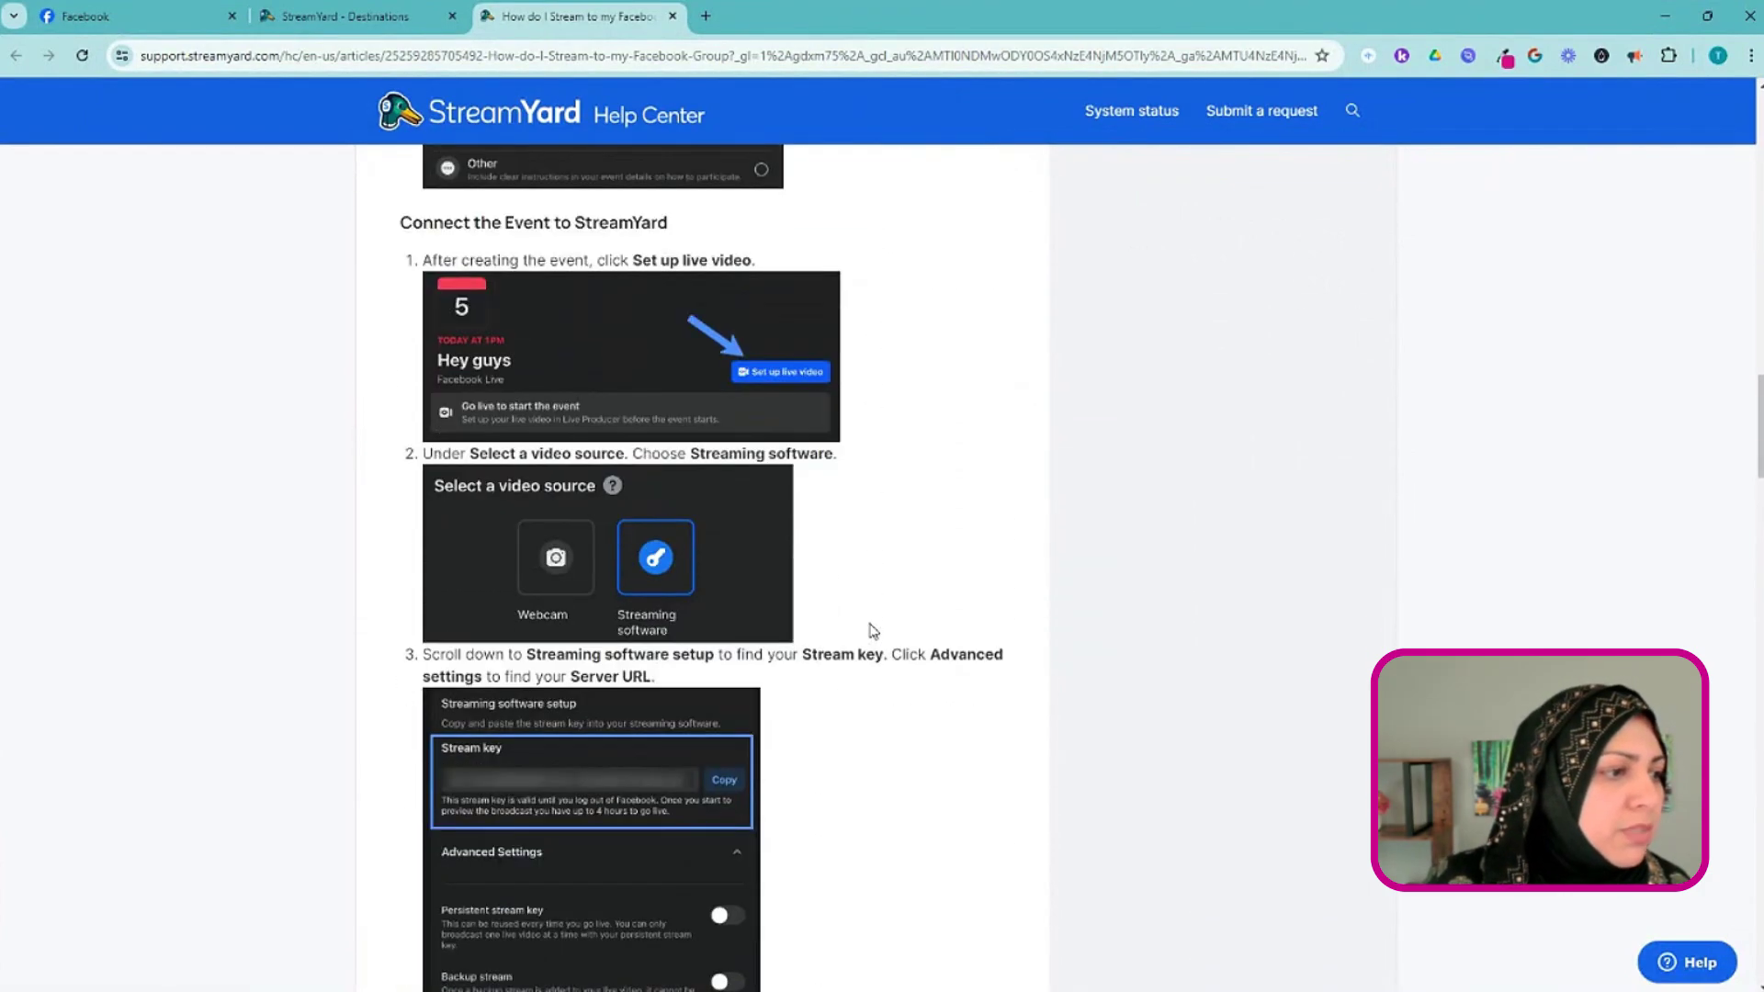
{"action": "scroll", "coordinate": [879, 624], "scroll_direction": "down", "scroll_amount": 8}
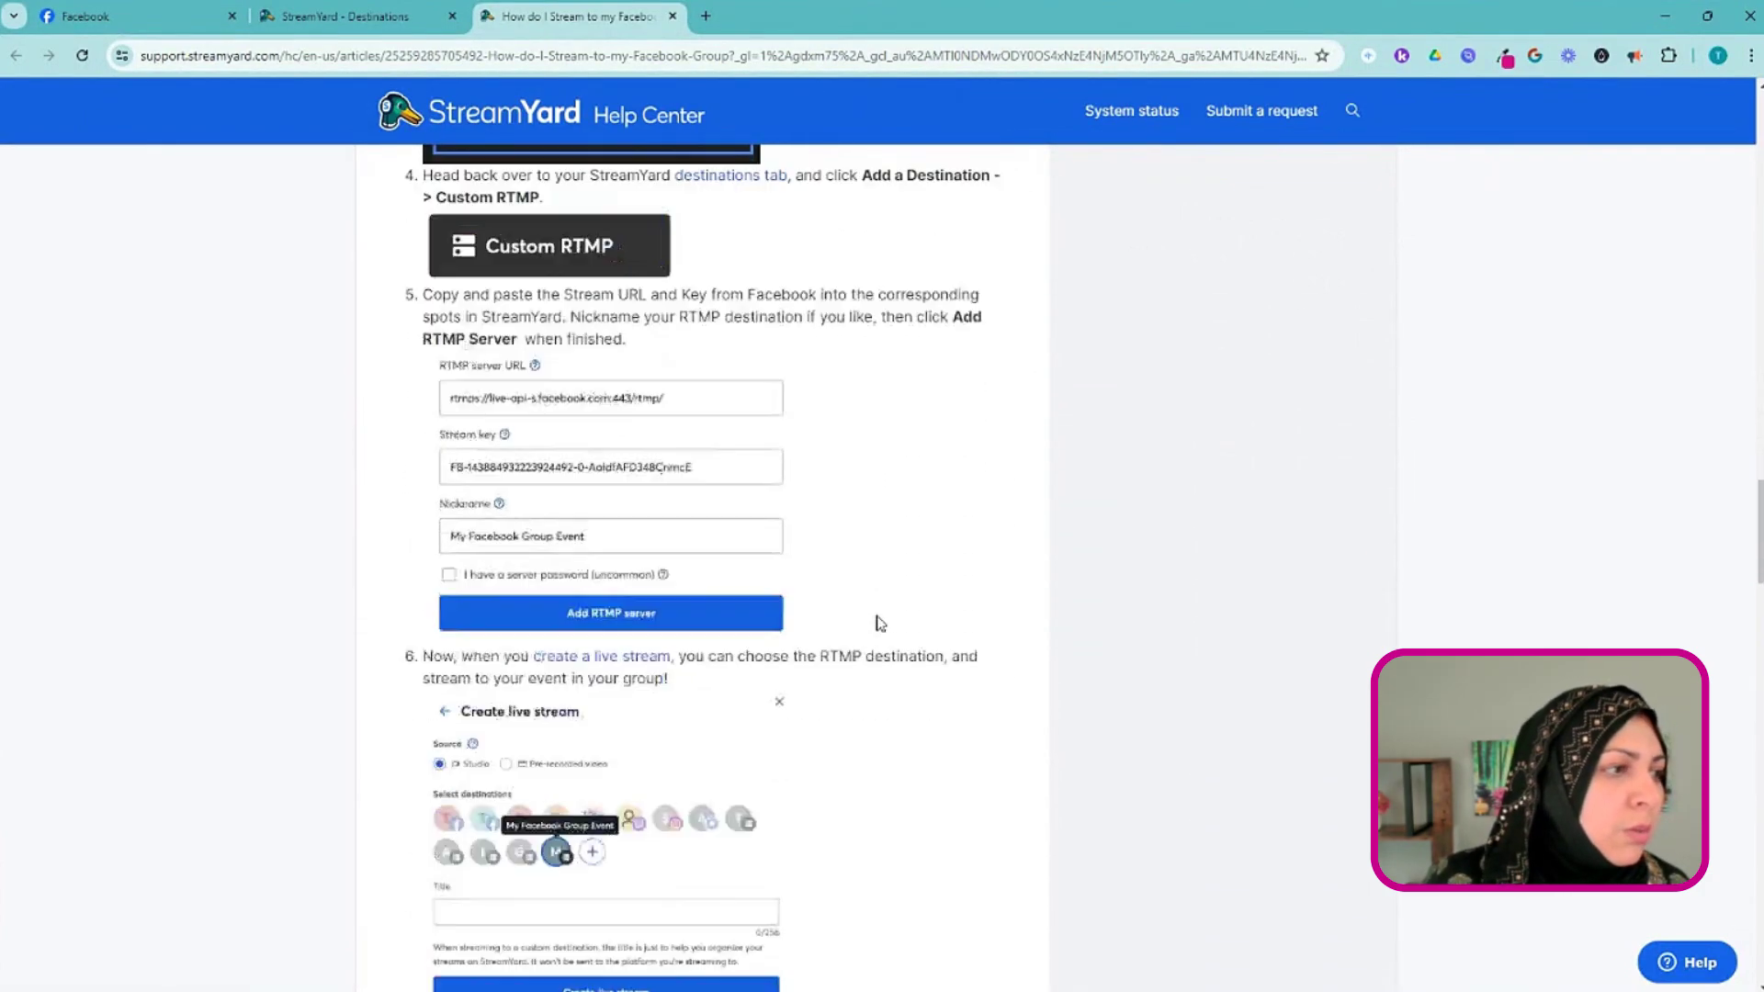
{"action": "scroll", "coordinate": [864, 633], "scroll_direction": "up", "scroll_amount": 9}
{"action": "scroll", "coordinate": [777, 633], "scroll_direction": "up", "scroll_amount": 3}
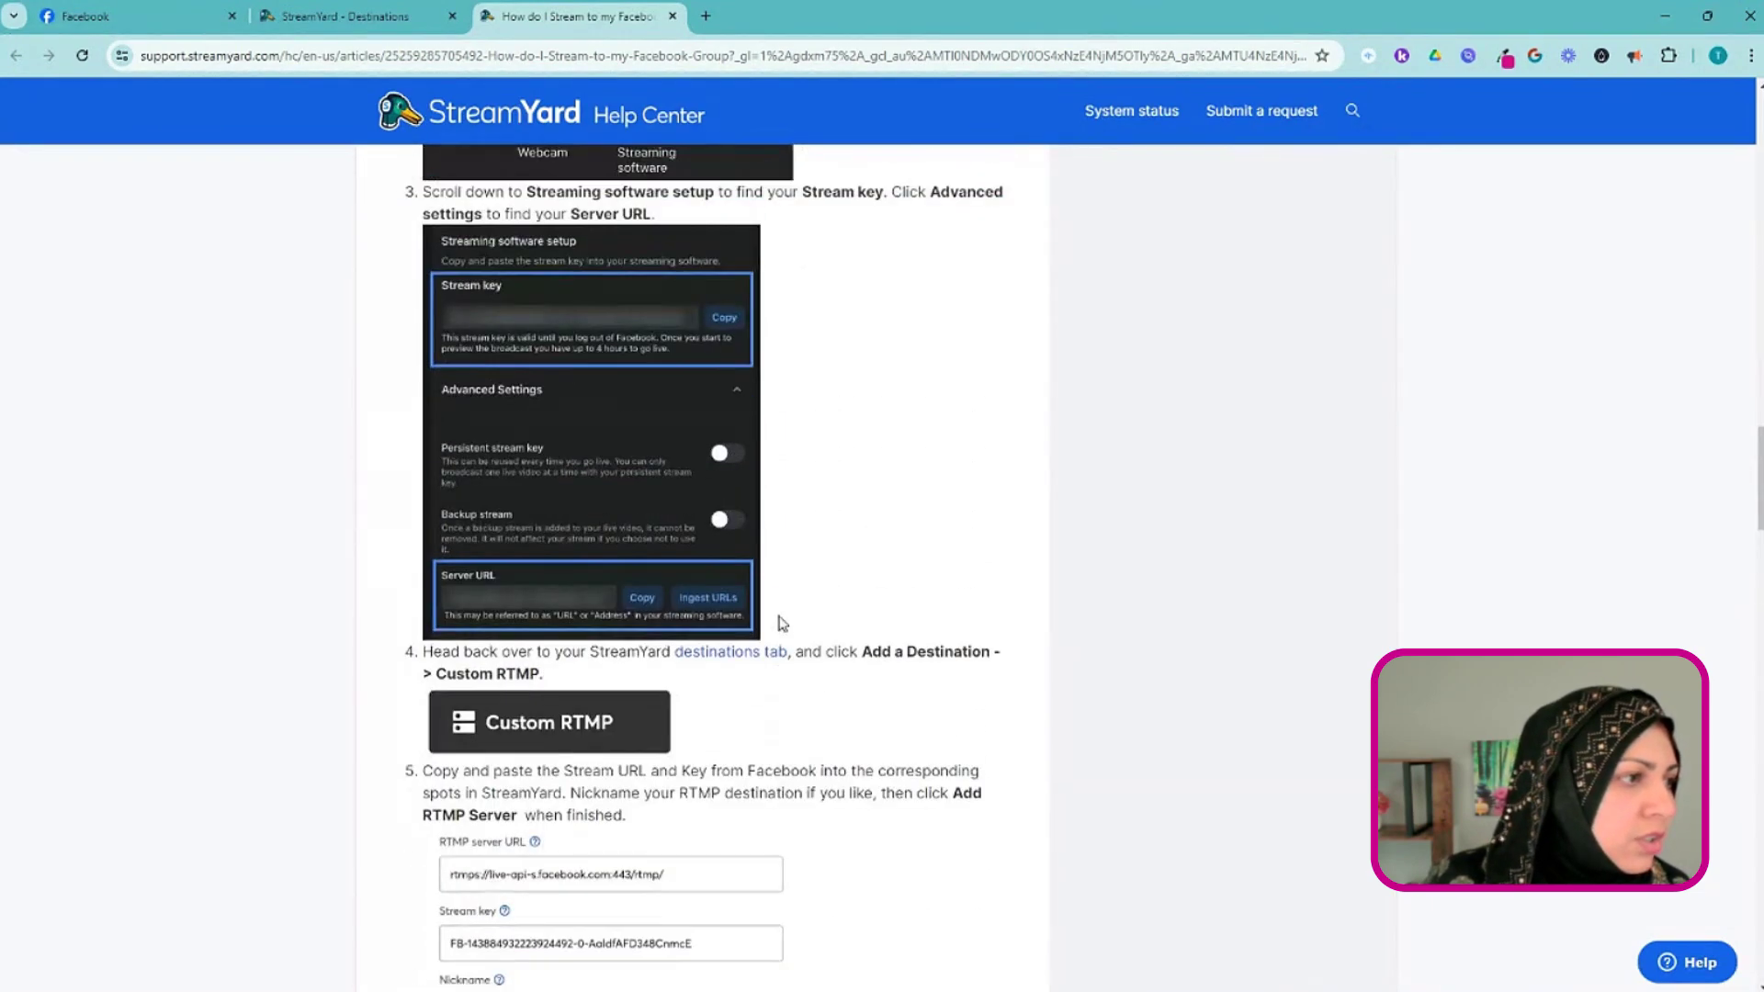
{"action": "left_click", "coordinate": [303, 22]}
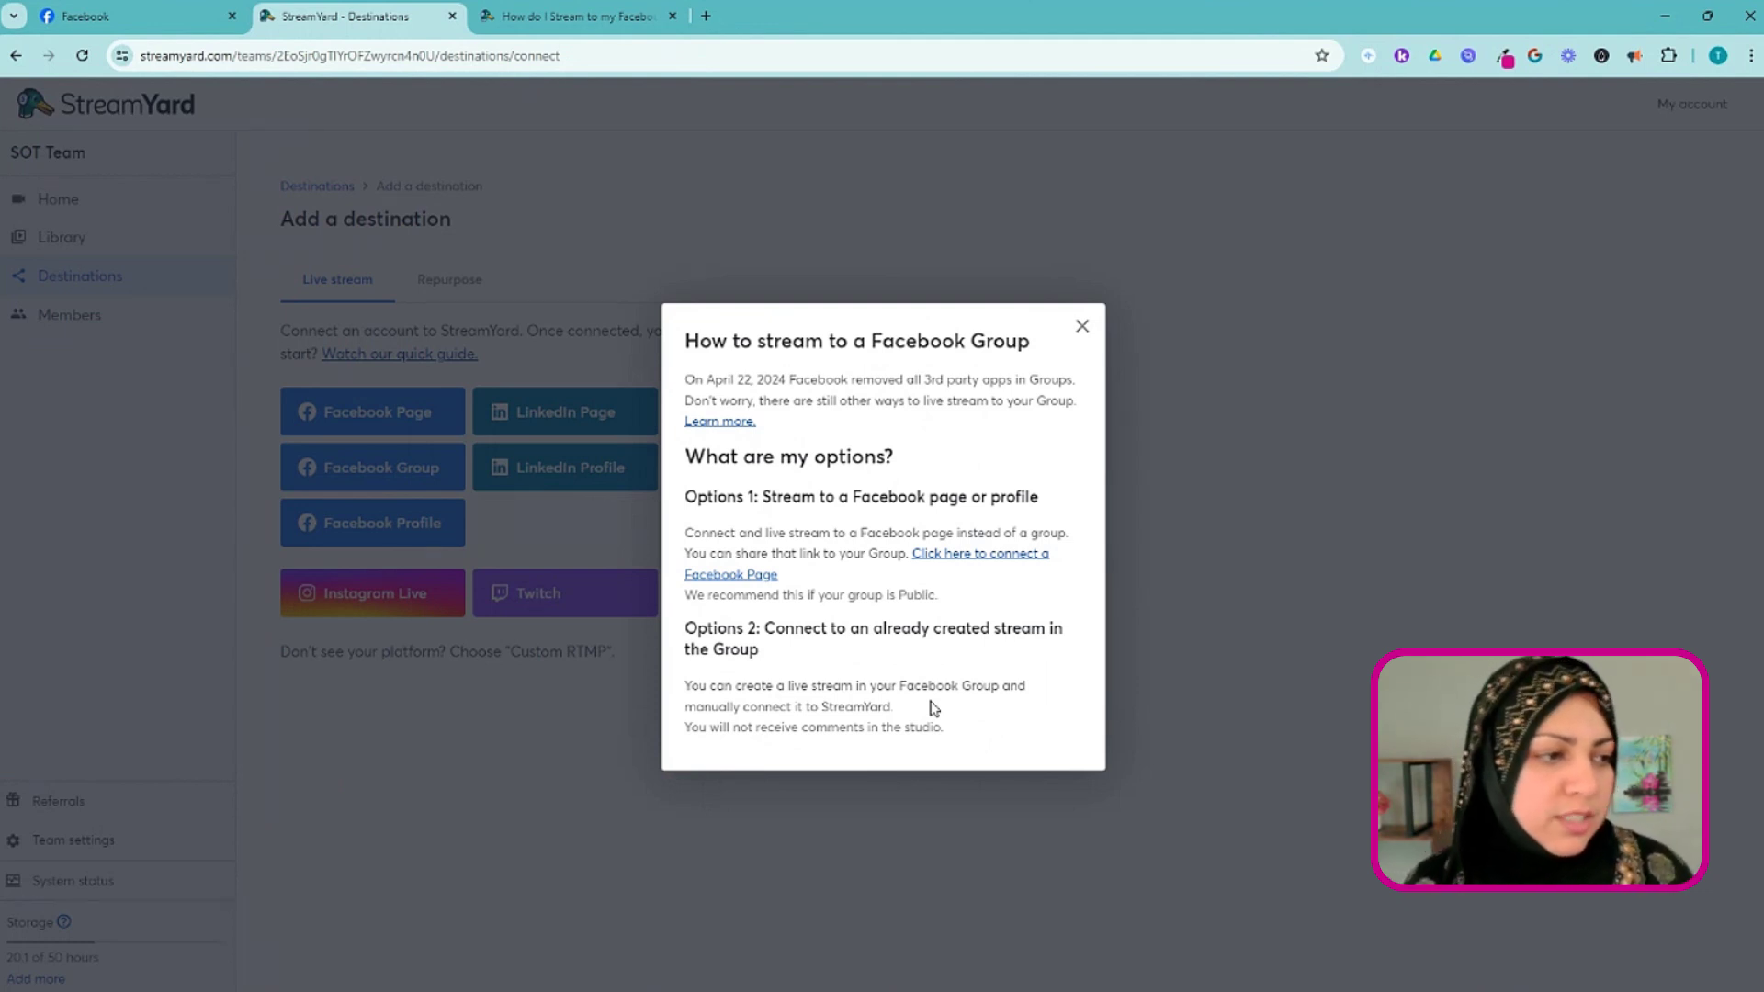
Dismiss the Facebook Group guidance, open the Custom RTMP form, and switch to Facebook
{"action": "left_click", "coordinate": [1082, 326]}
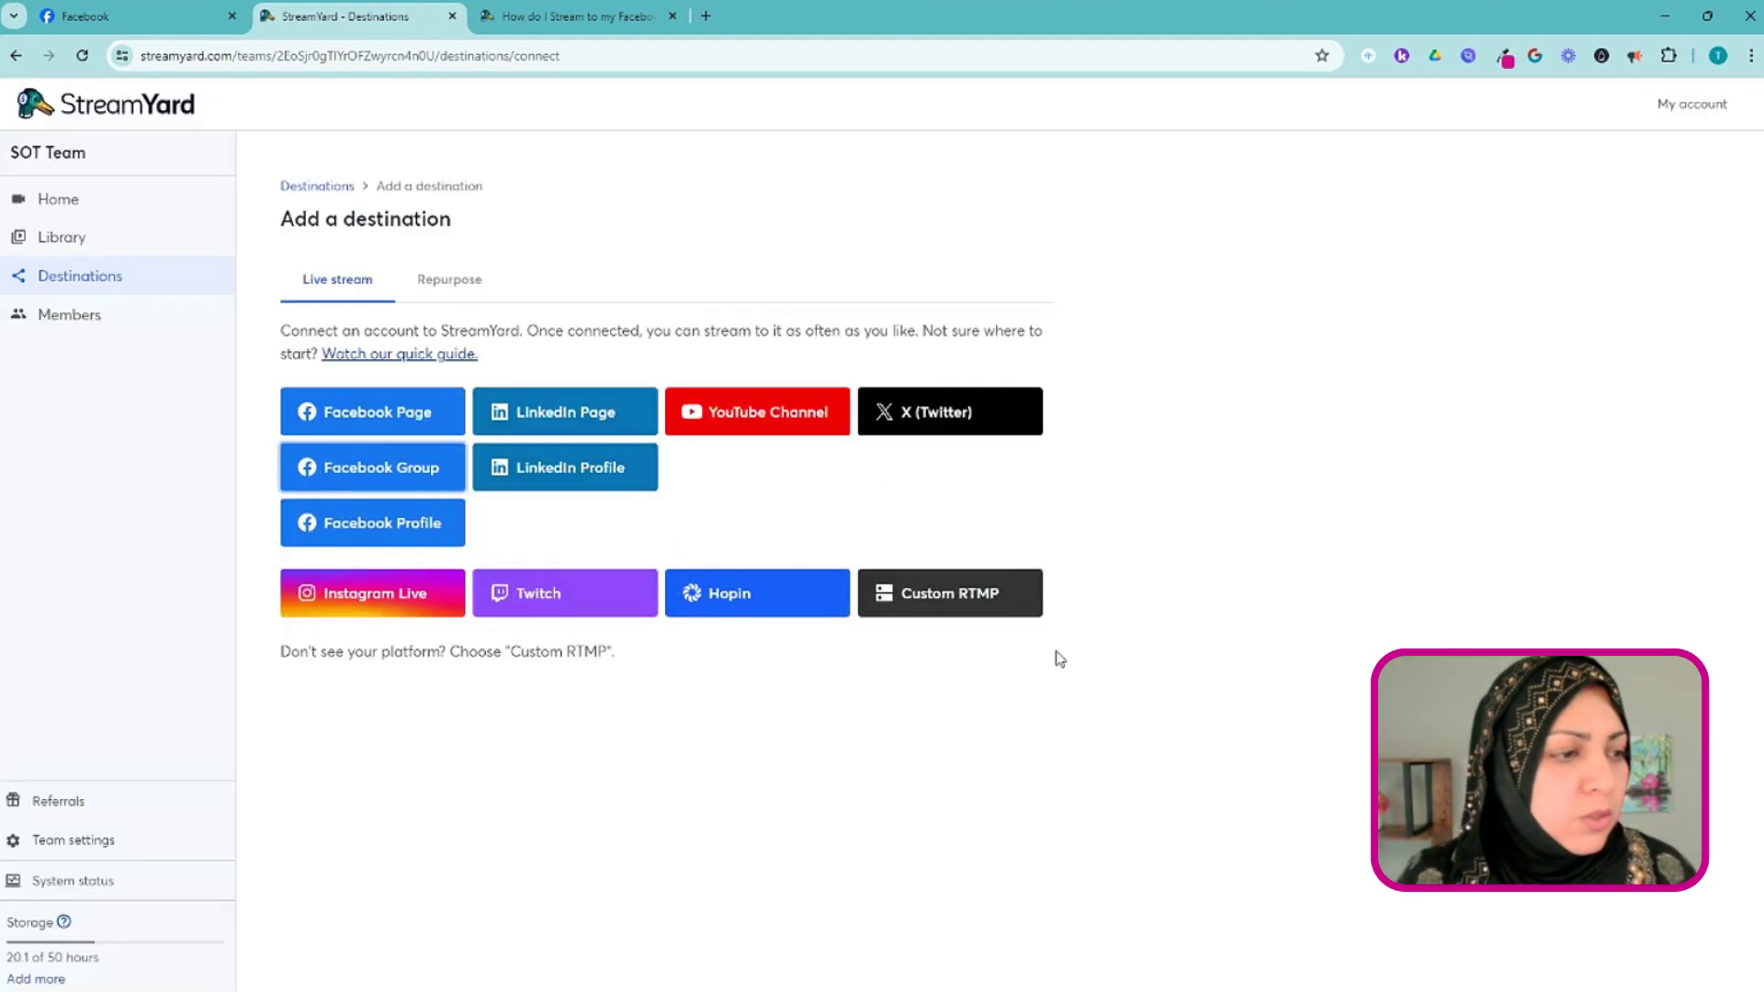
{"action": "left_click", "coordinate": [940, 597]}
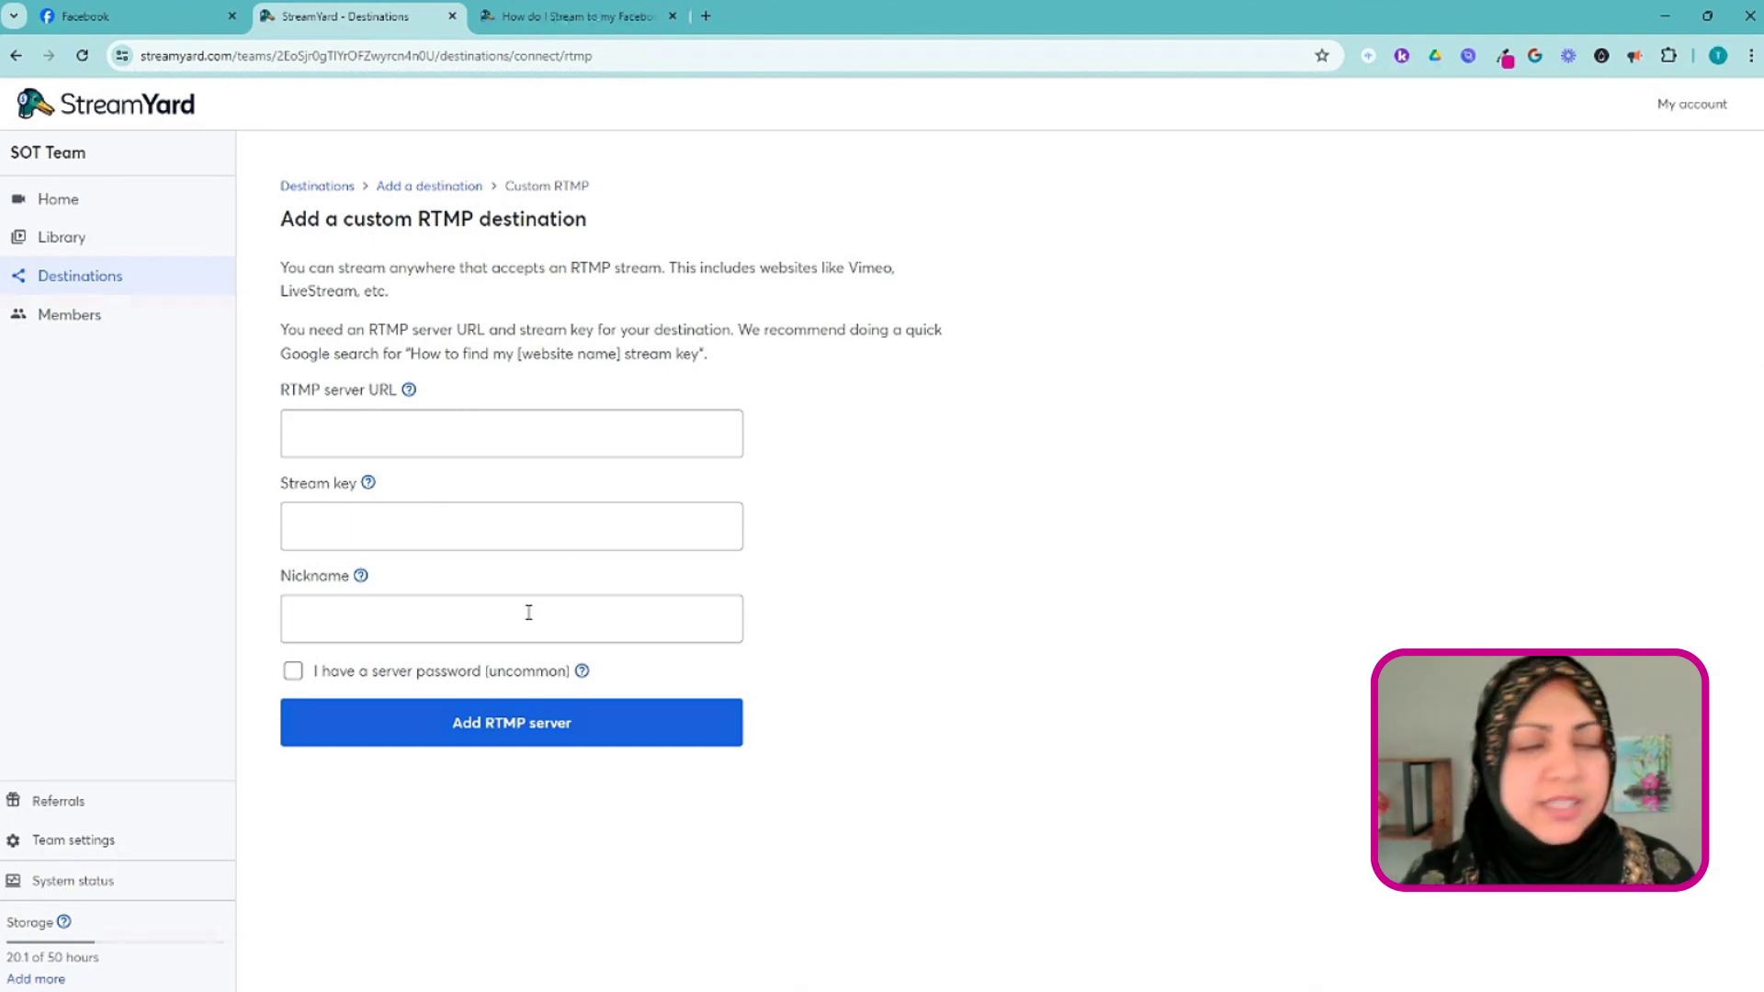
{"action": "left_click", "coordinate": [140, 18]}
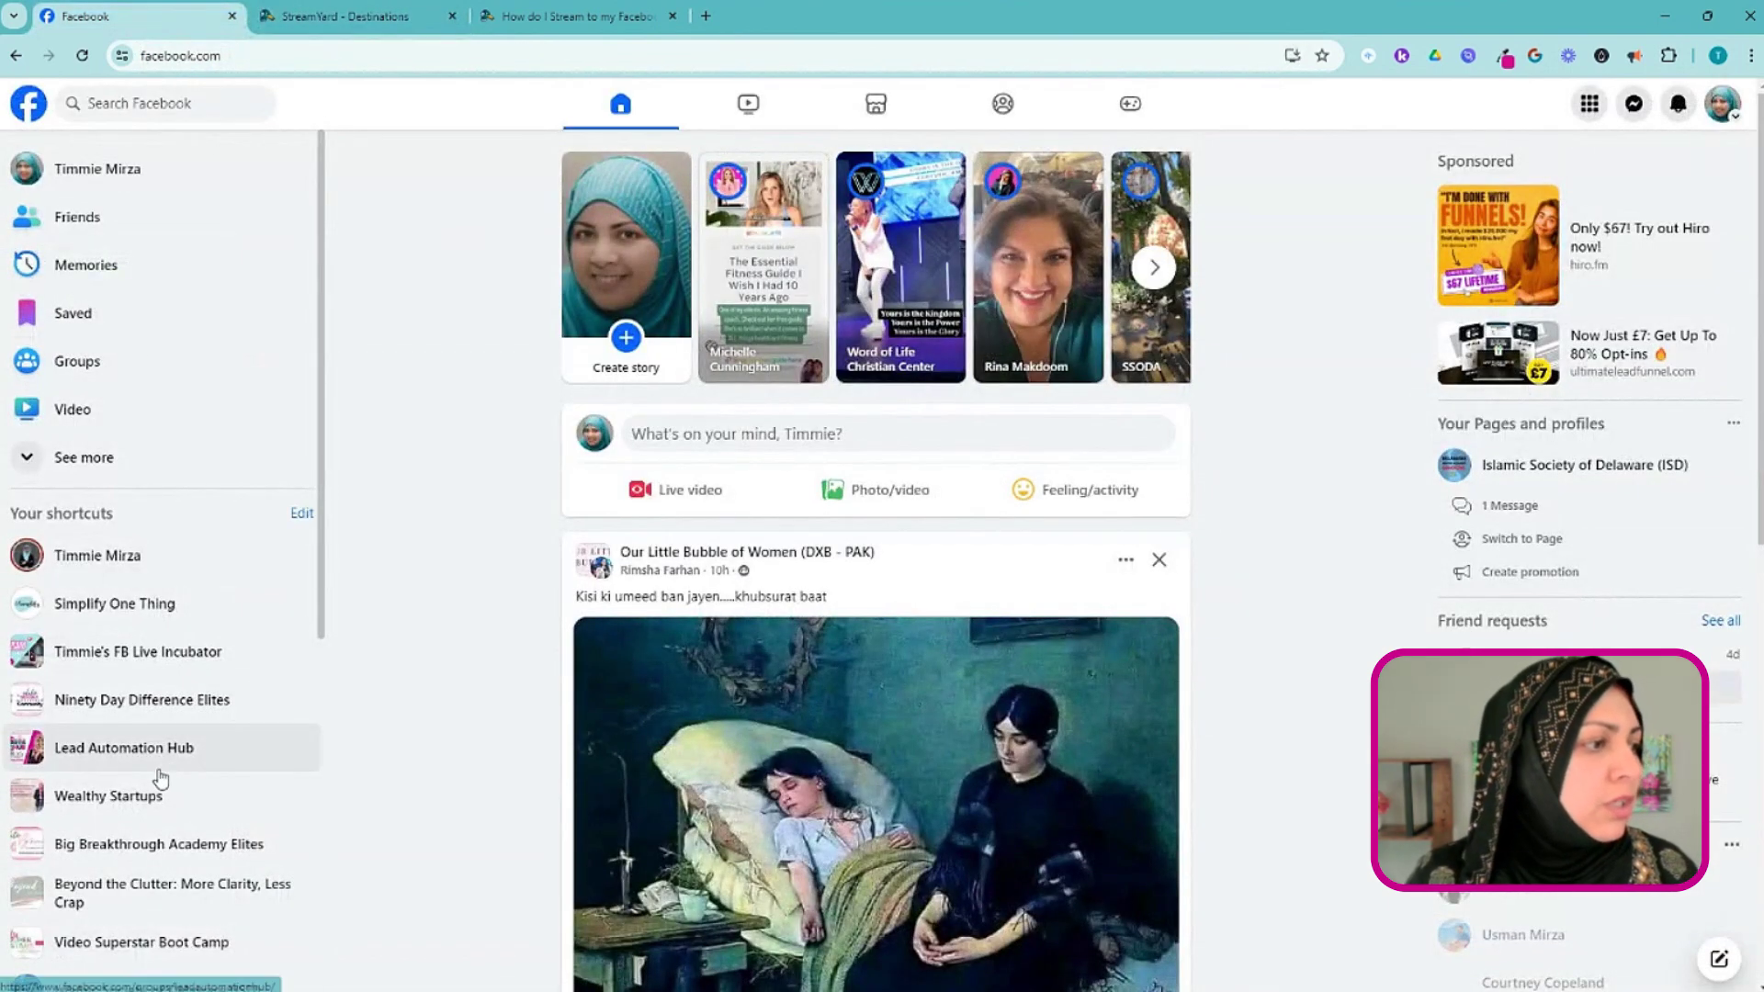
Open the private live incubator group from shortcuts and begin a new post
{"action": "left_click", "coordinate": [152, 655]}
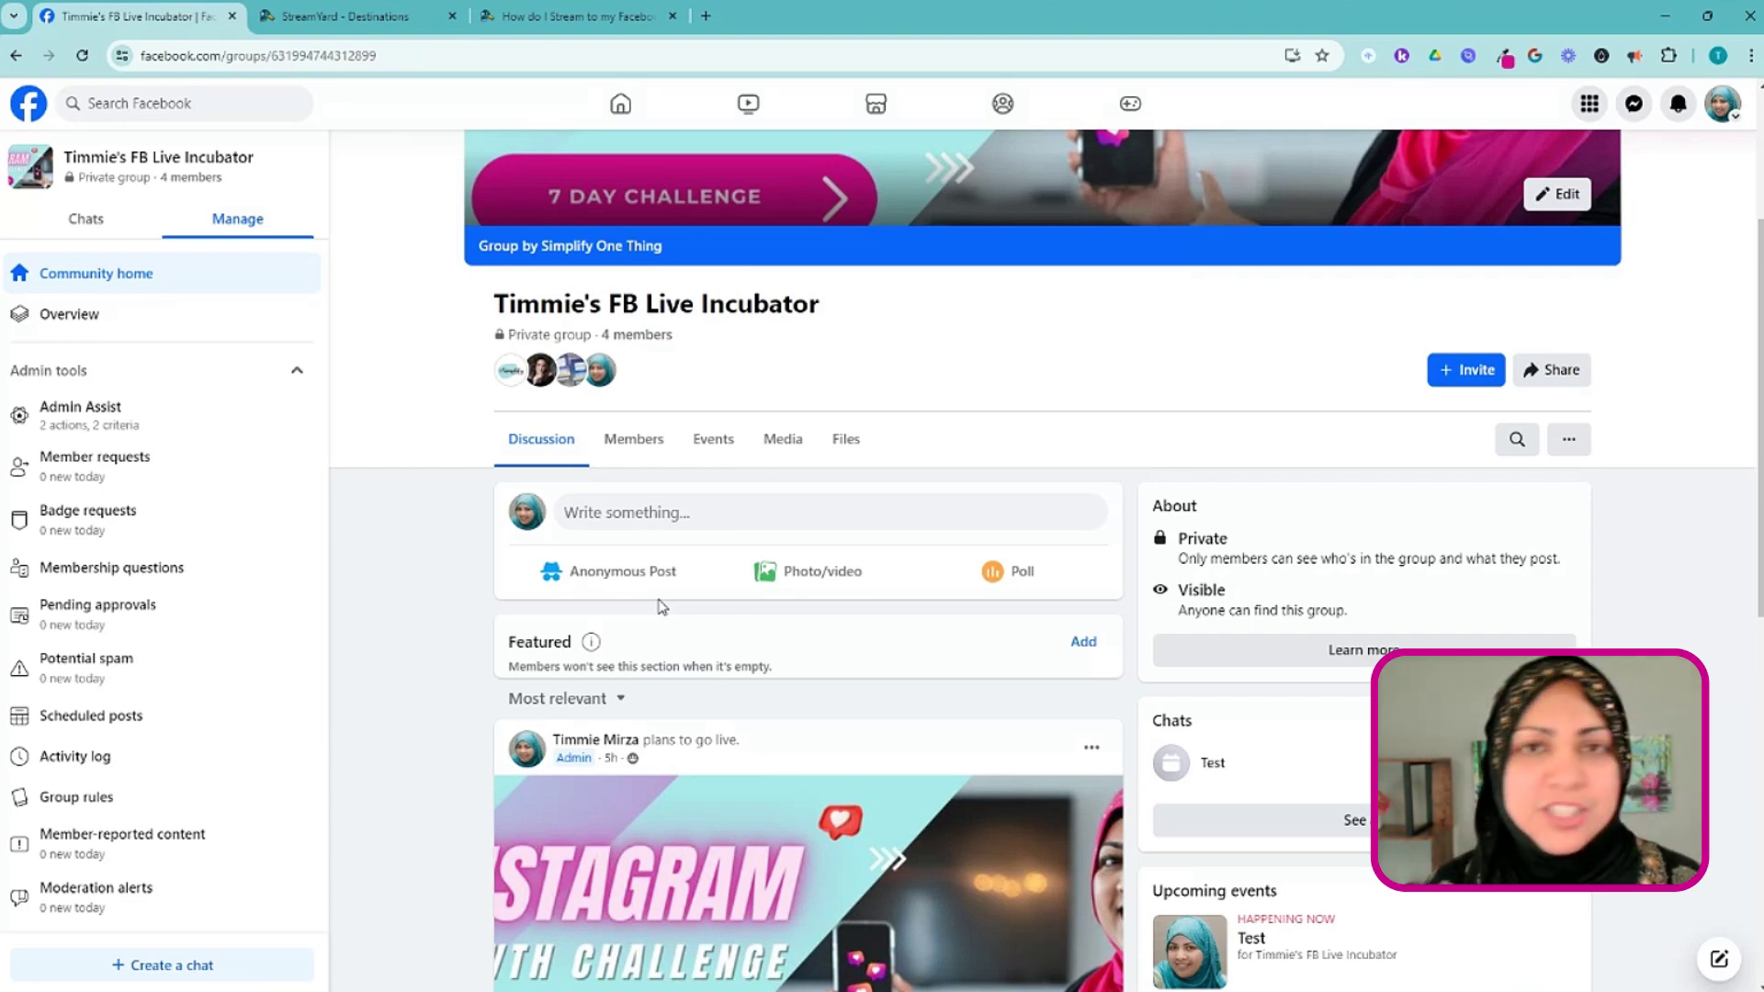
{"action": "left_click", "coordinate": [649, 520]}
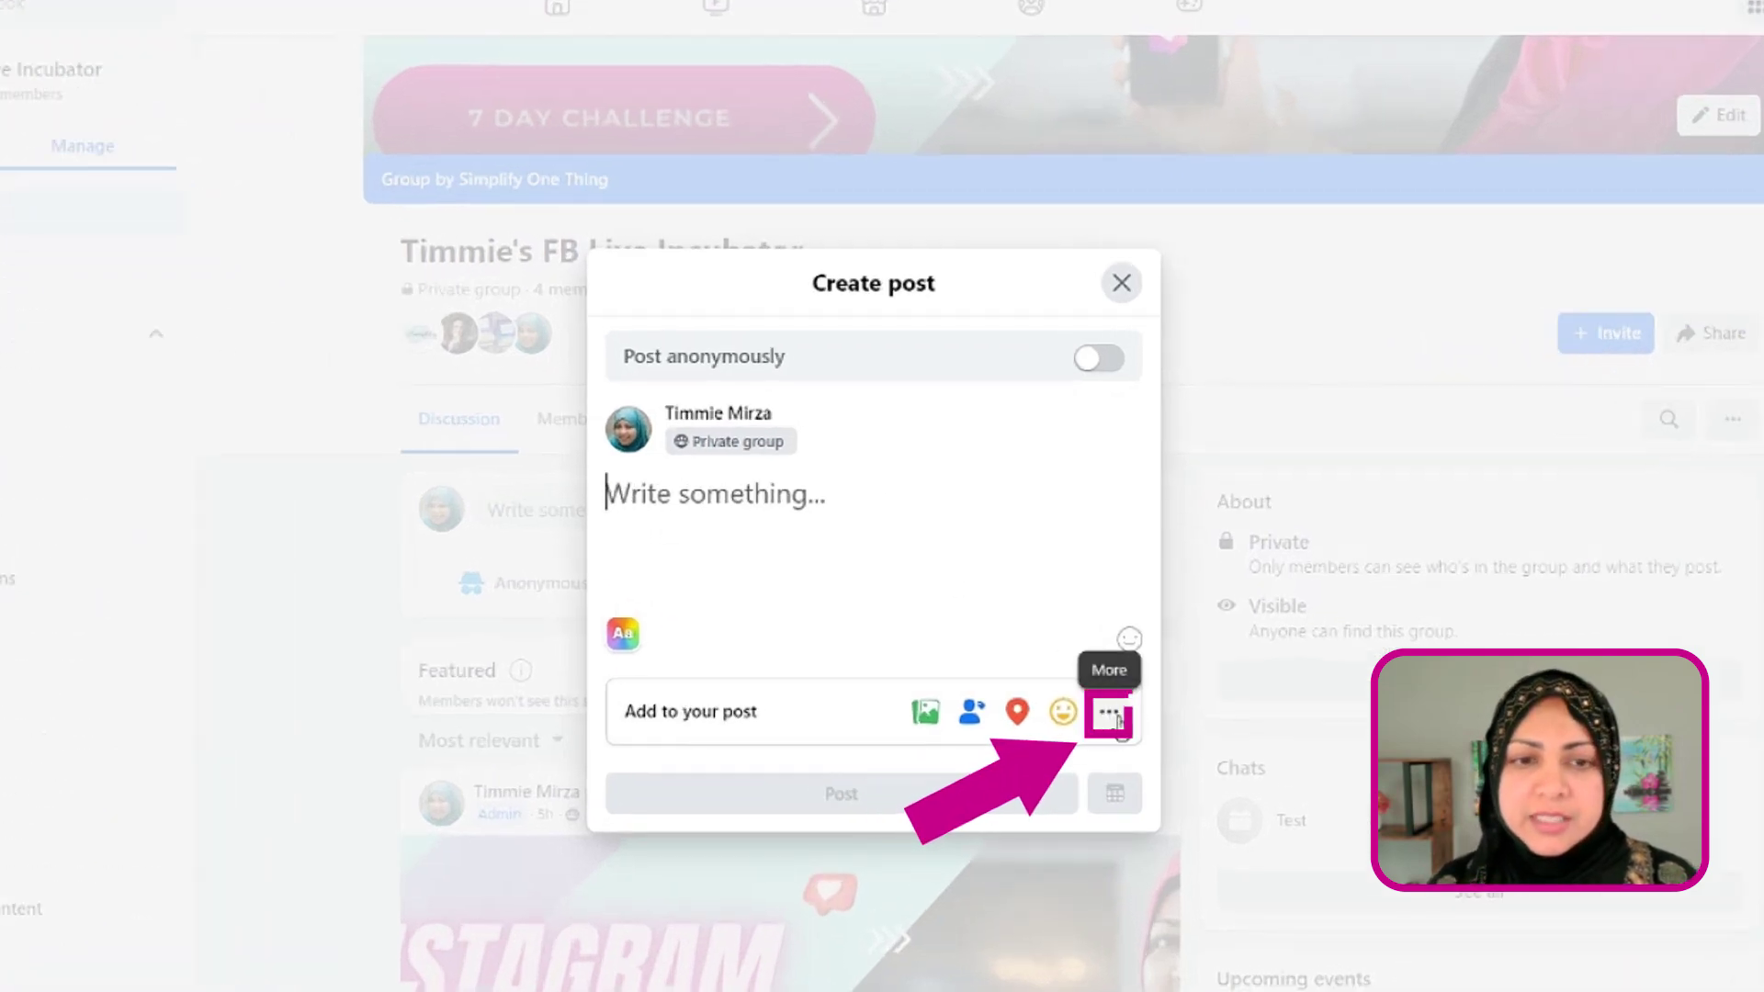
Choose Live video from the post's More options to open Live Producer
{"action": "left_click", "coordinate": [1113, 716]}
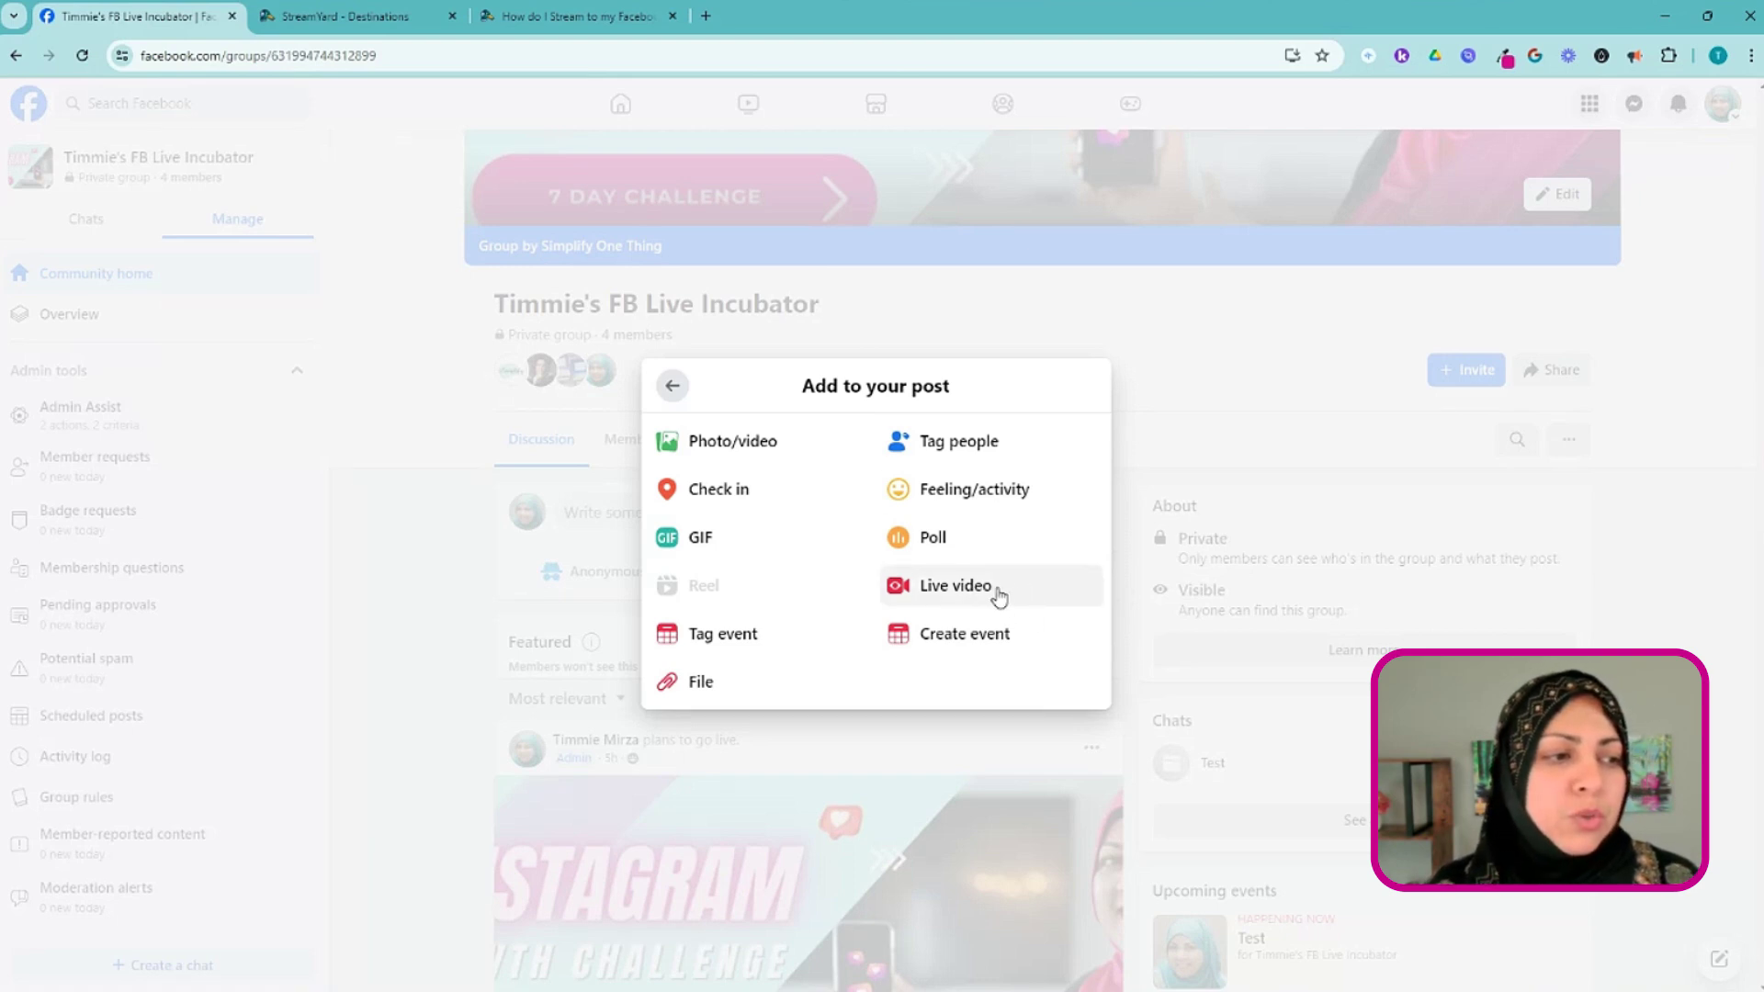
{"action": "left_click", "coordinate": [975, 595]}
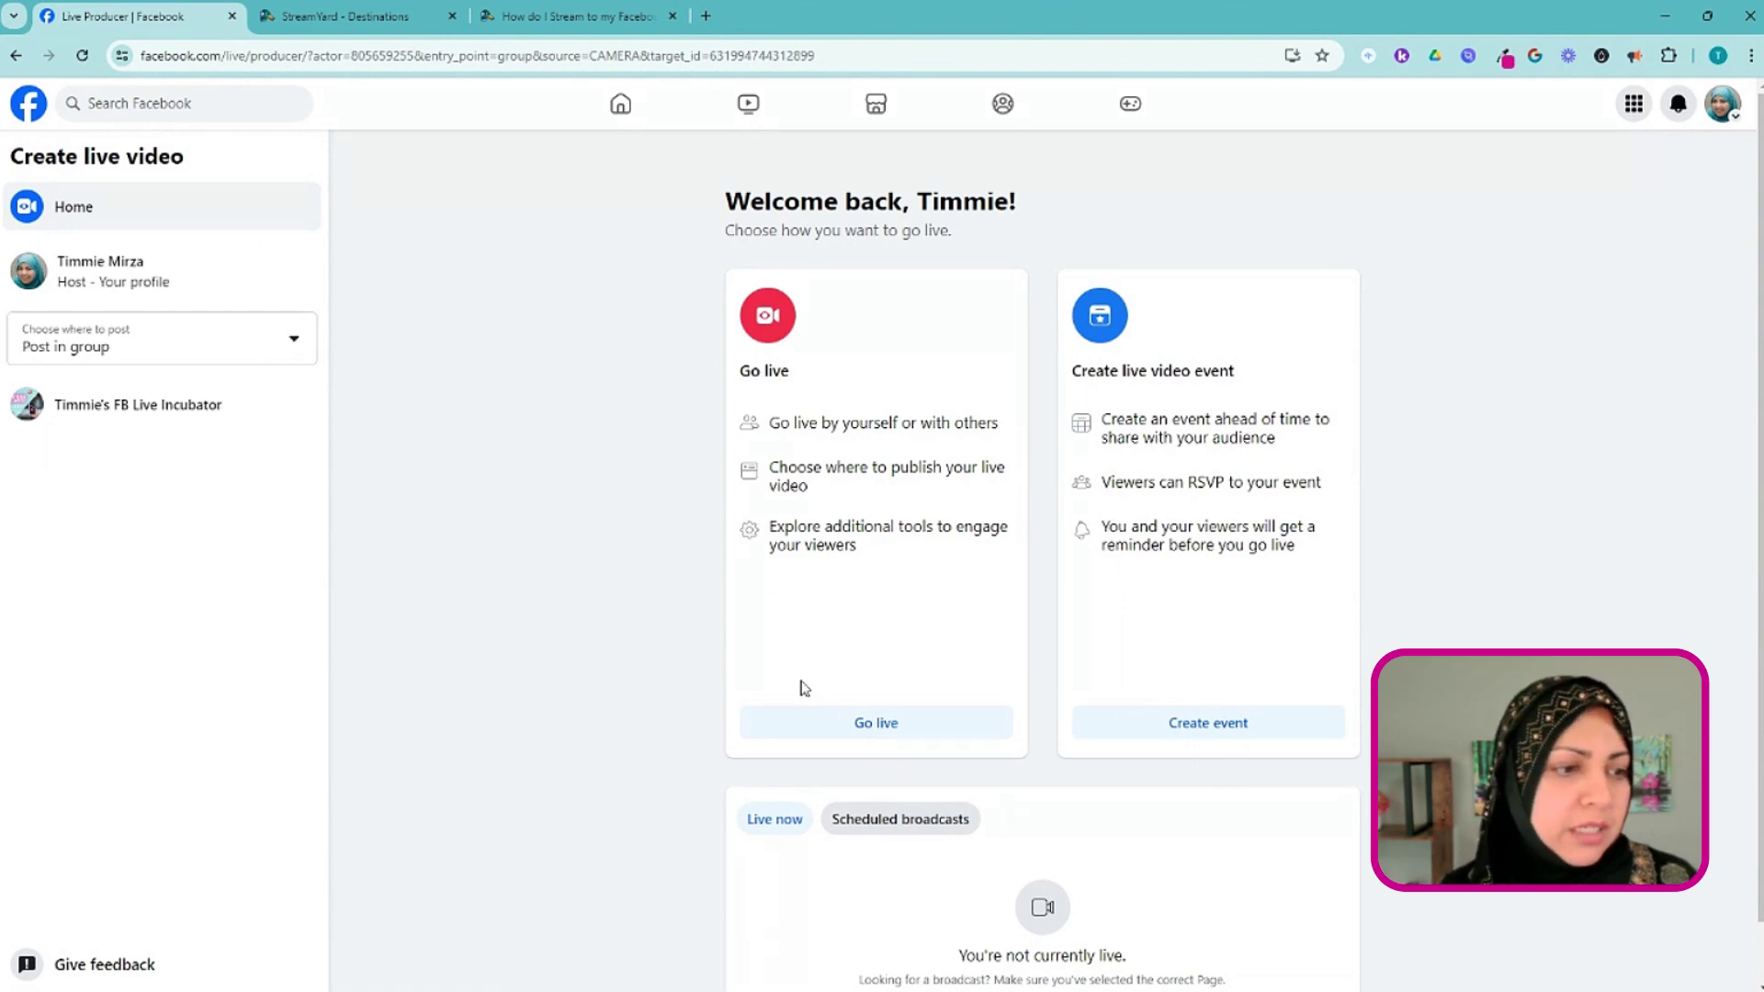
Choose Go live now on the Live Producer welcome page
{"action": "left_click", "coordinate": [905, 728]}
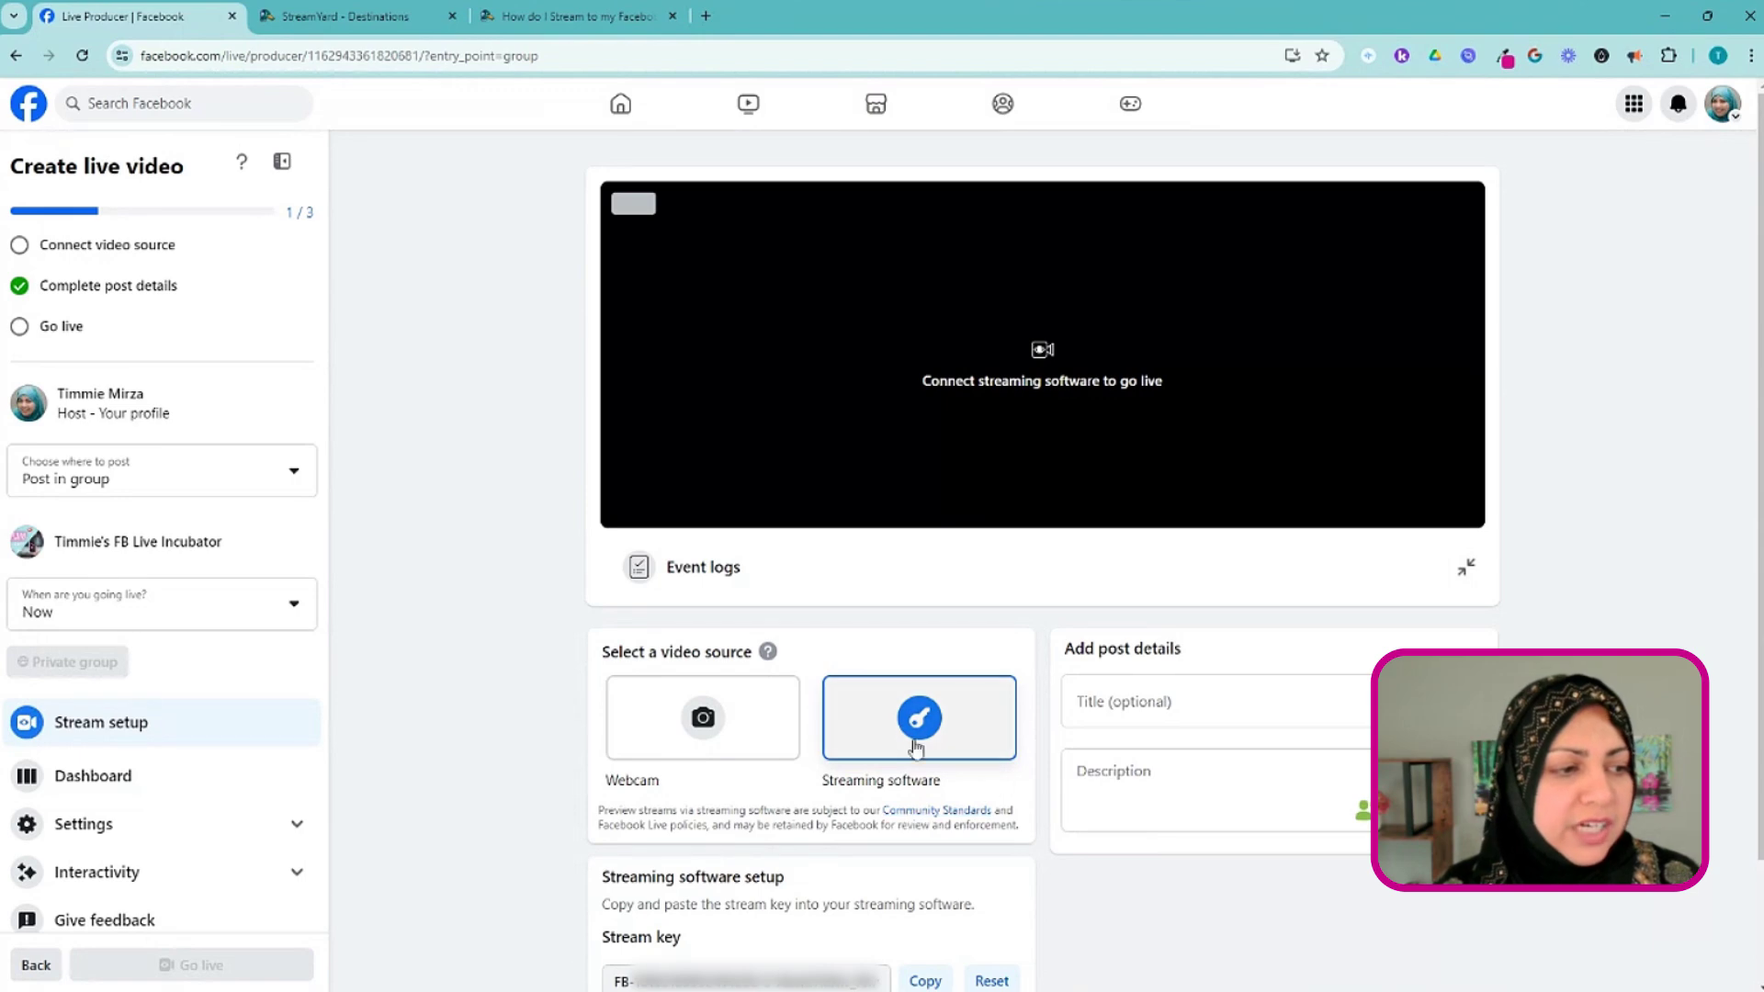
Expand Advanced Settings to show the server URL and copy the stream key
{"action": "scroll", "coordinate": [946, 795], "scroll_direction": "down", "scroll_amount": 2}
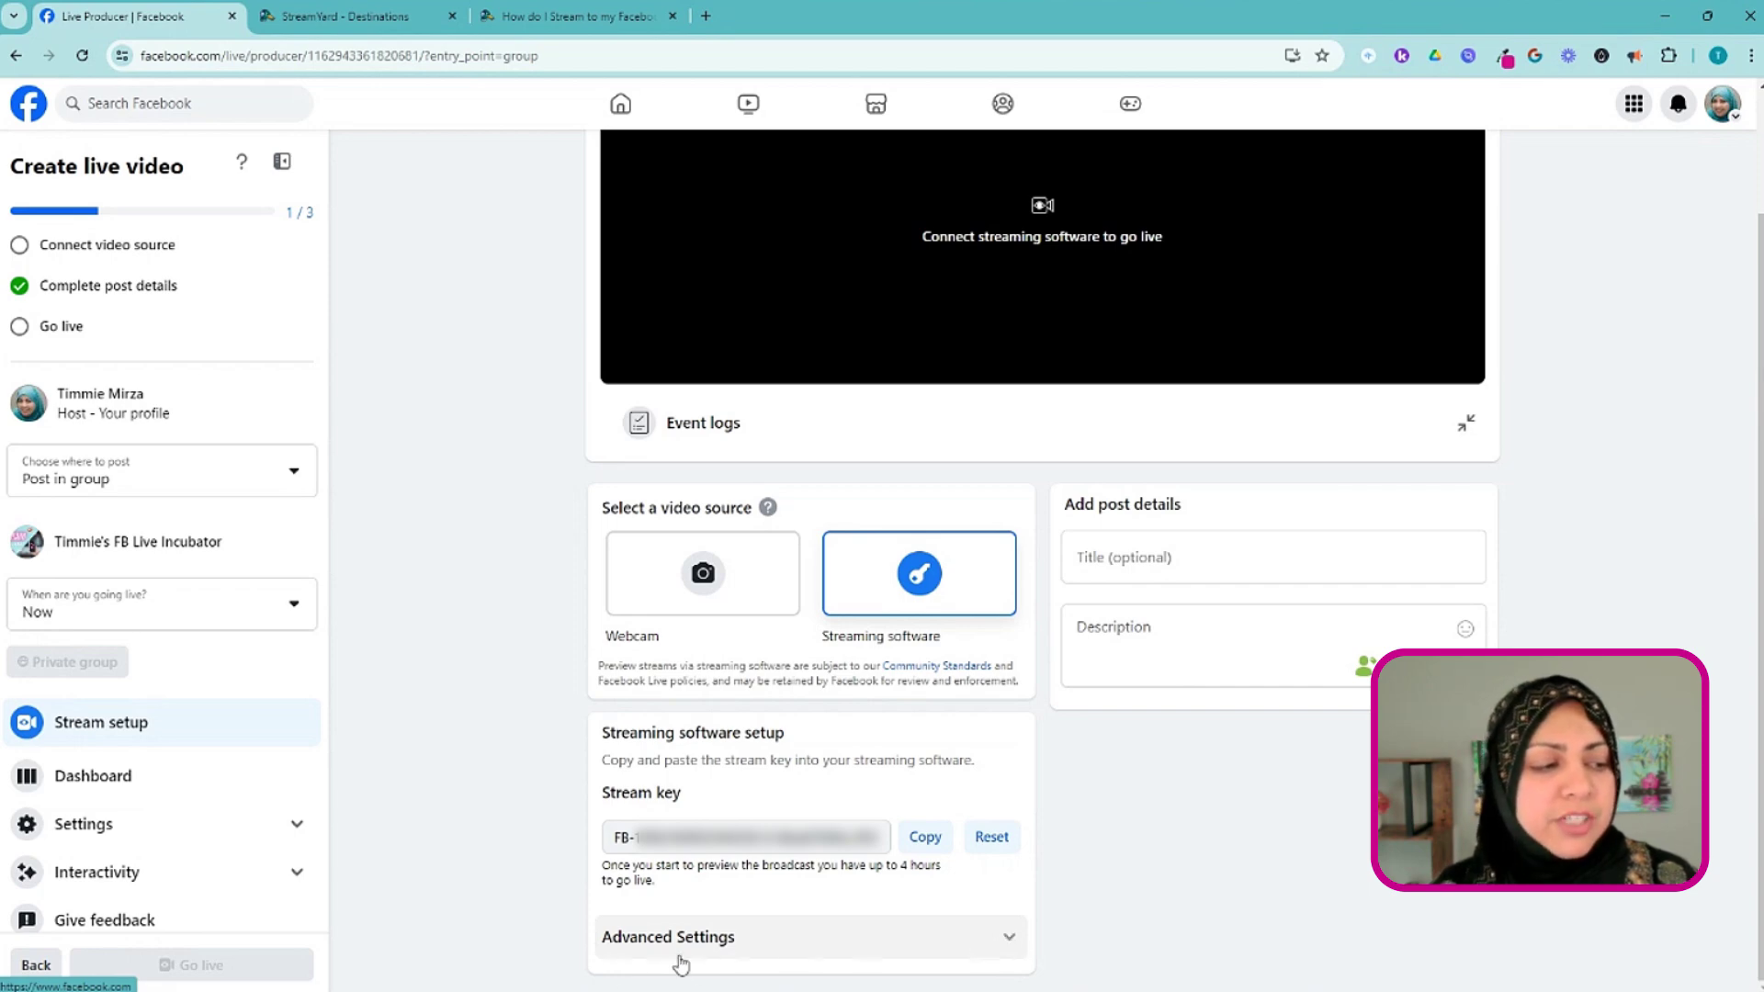
{"action": "left_click", "coordinate": [1013, 938]}
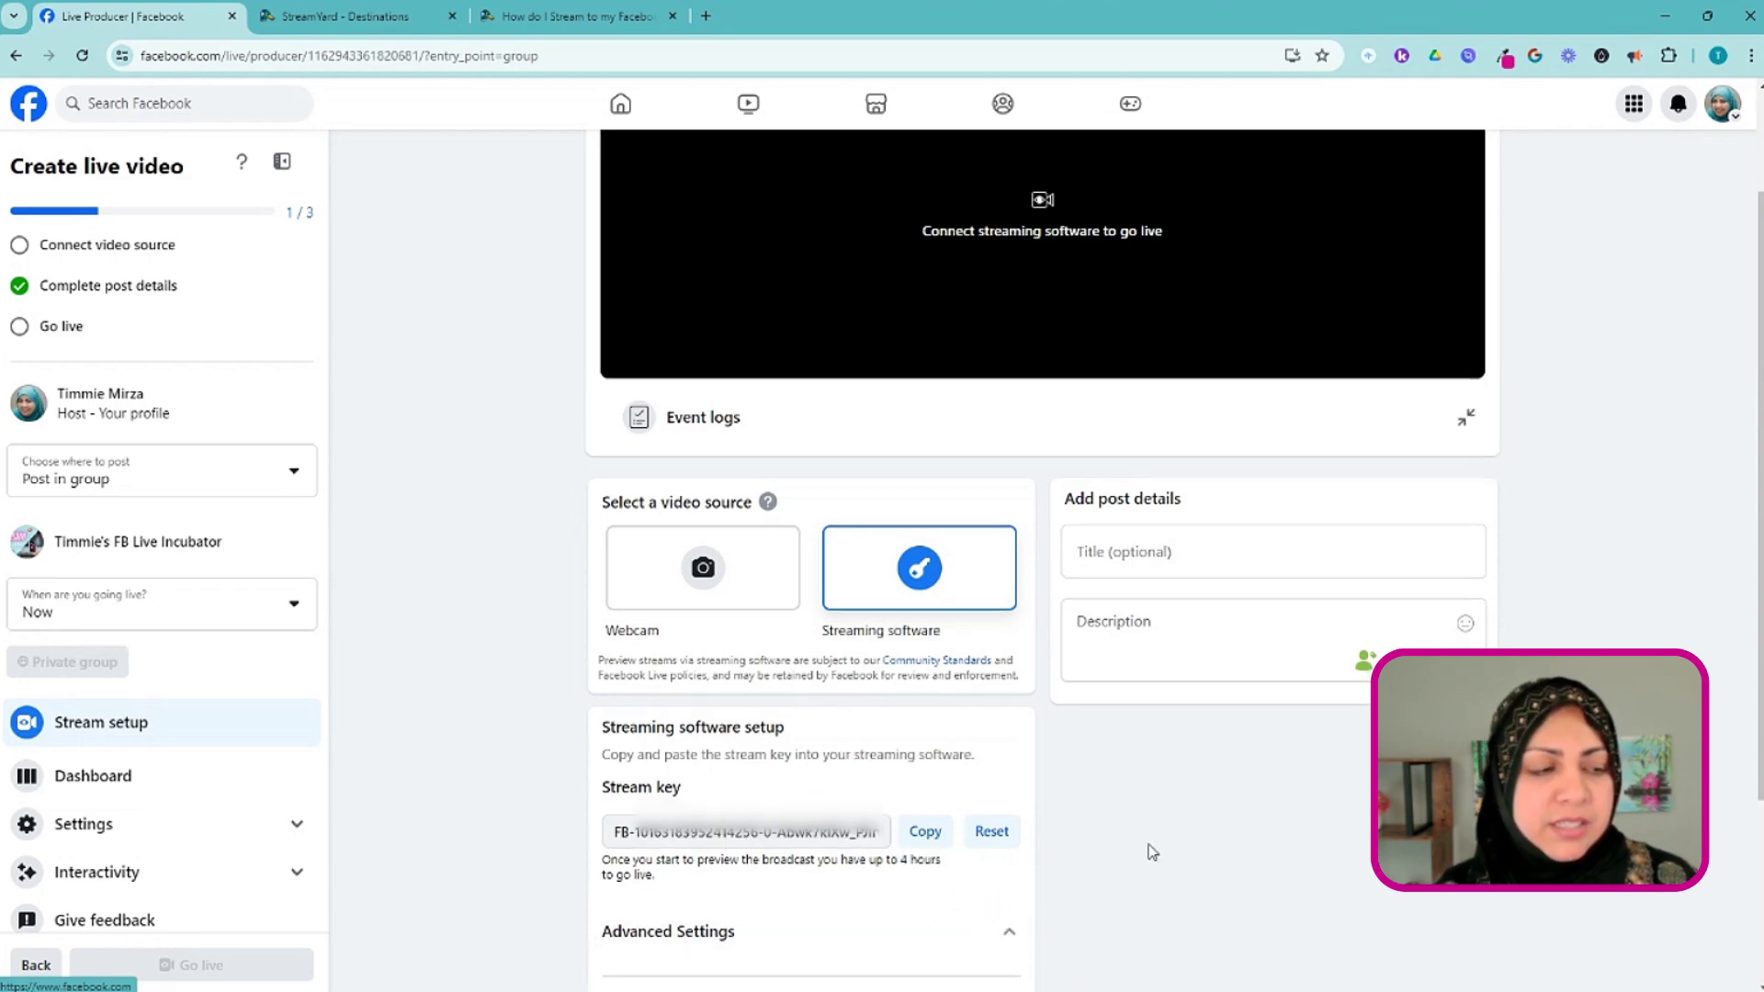
{"action": "scroll", "coordinate": [1149, 877], "scroll_direction": "down", "scroll_amount": 3}
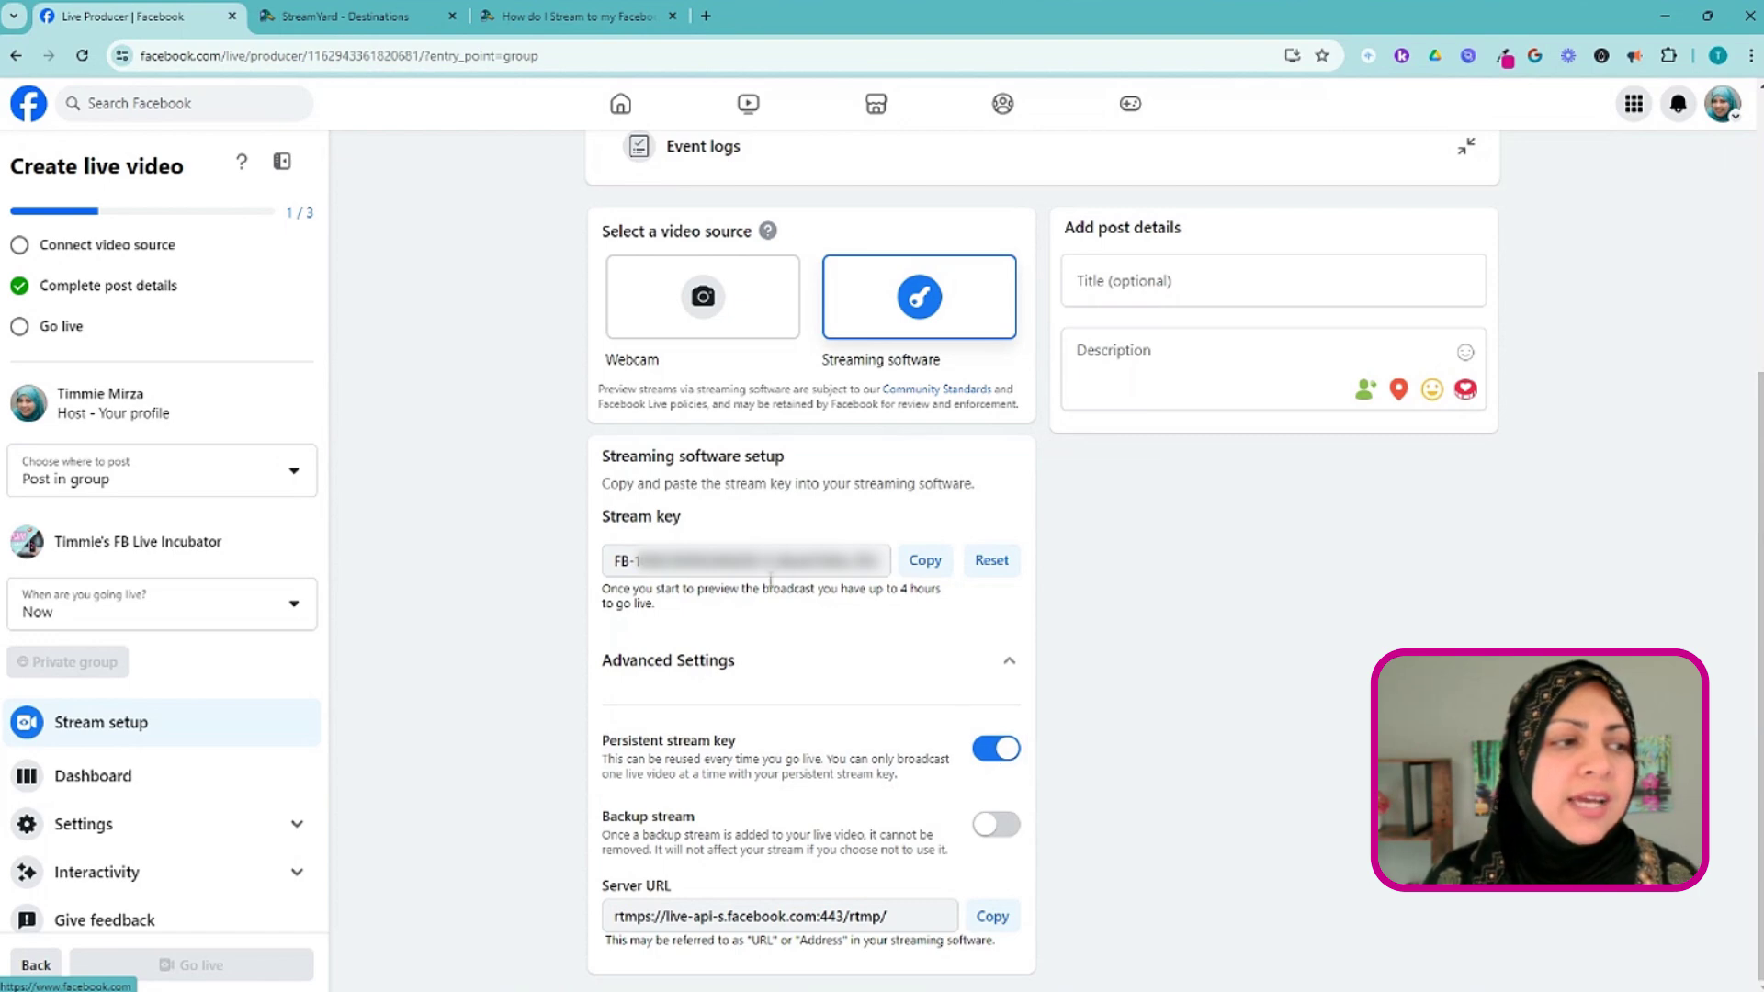
{"action": "left_click", "coordinate": [927, 564]}
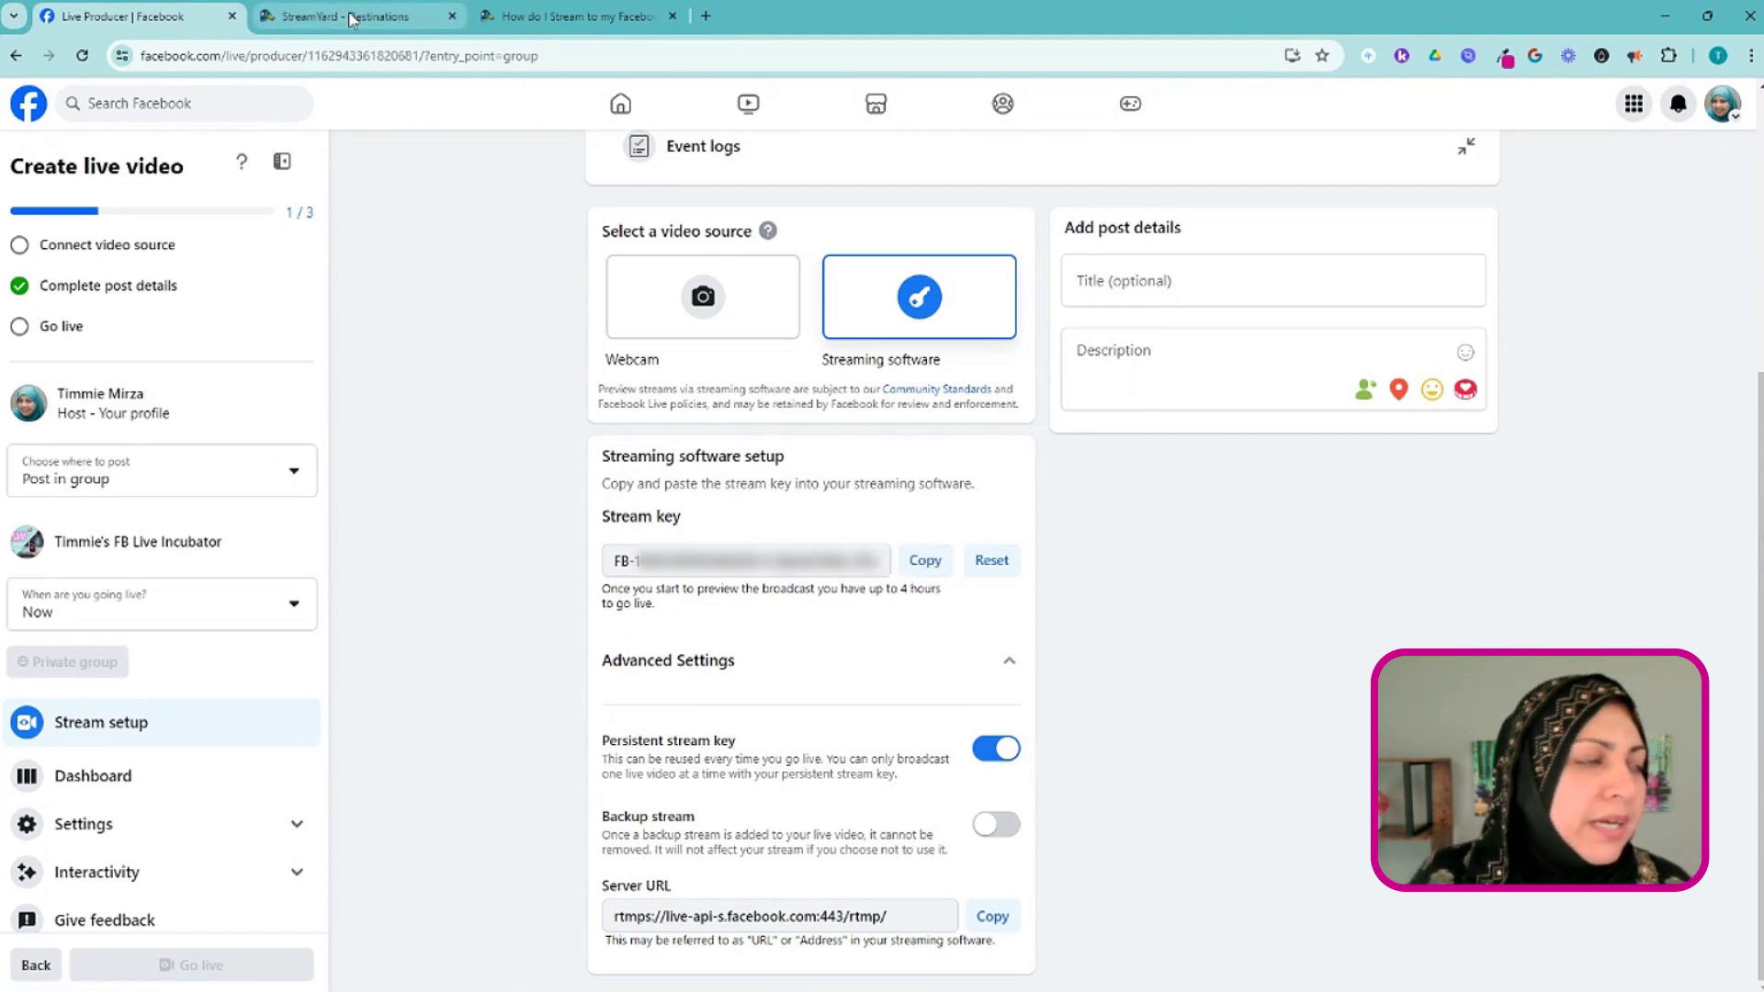
Paste Facebook's stream key and RTMP server URL into StreamYard's custom RTMP form
{"action": "left_click", "coordinate": [351, 20]}
{"action": "left_click", "coordinate": [362, 525]}
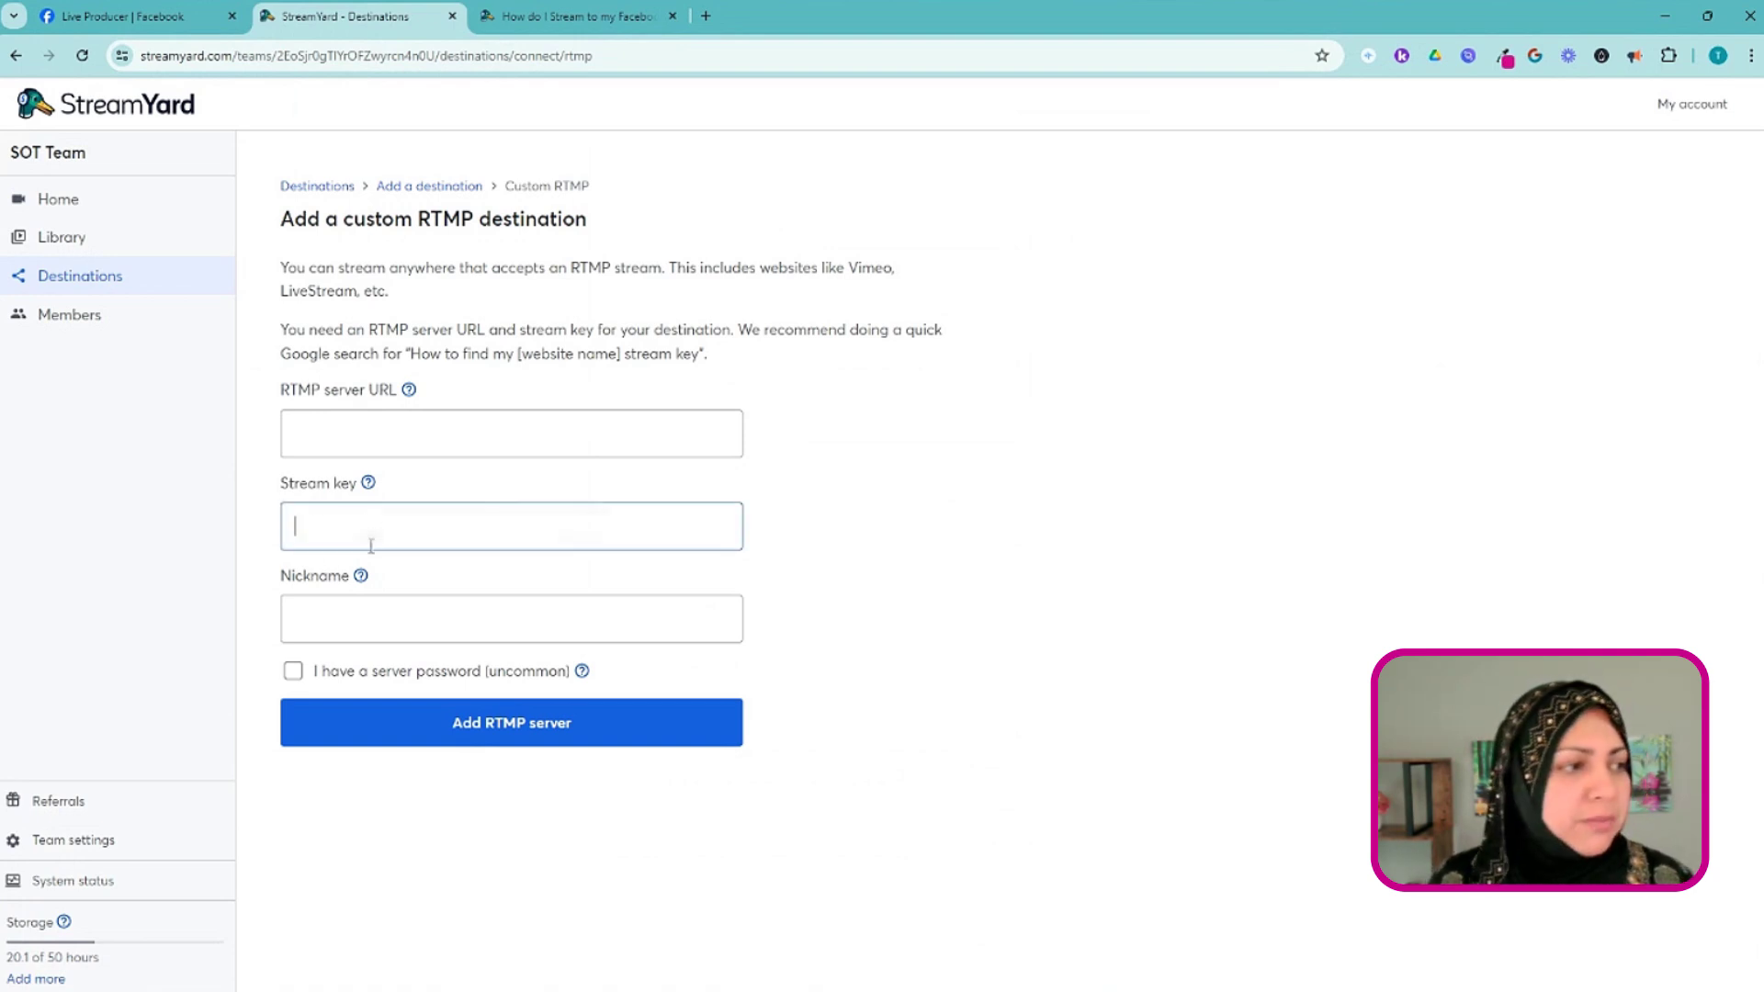
{"action": "key", "text": "ctrl+v"}
{"action": "left_click", "coordinate": [376, 437]}
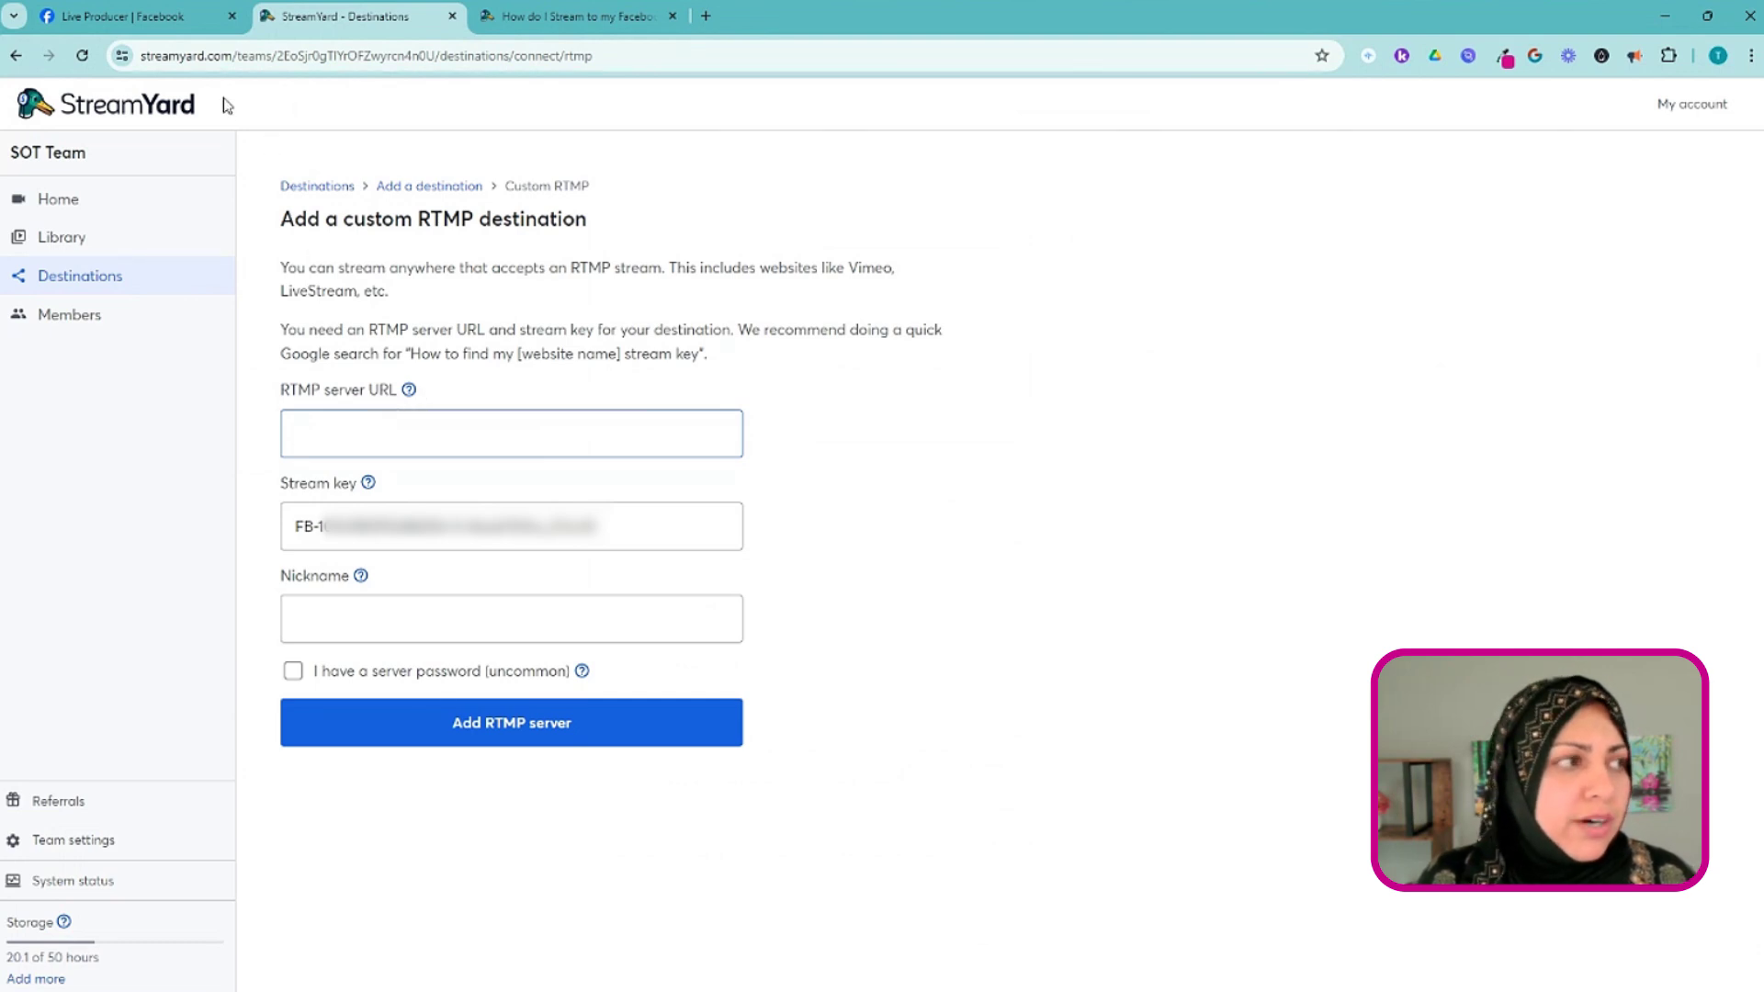
{"action": "left_click", "coordinate": [164, 20]}
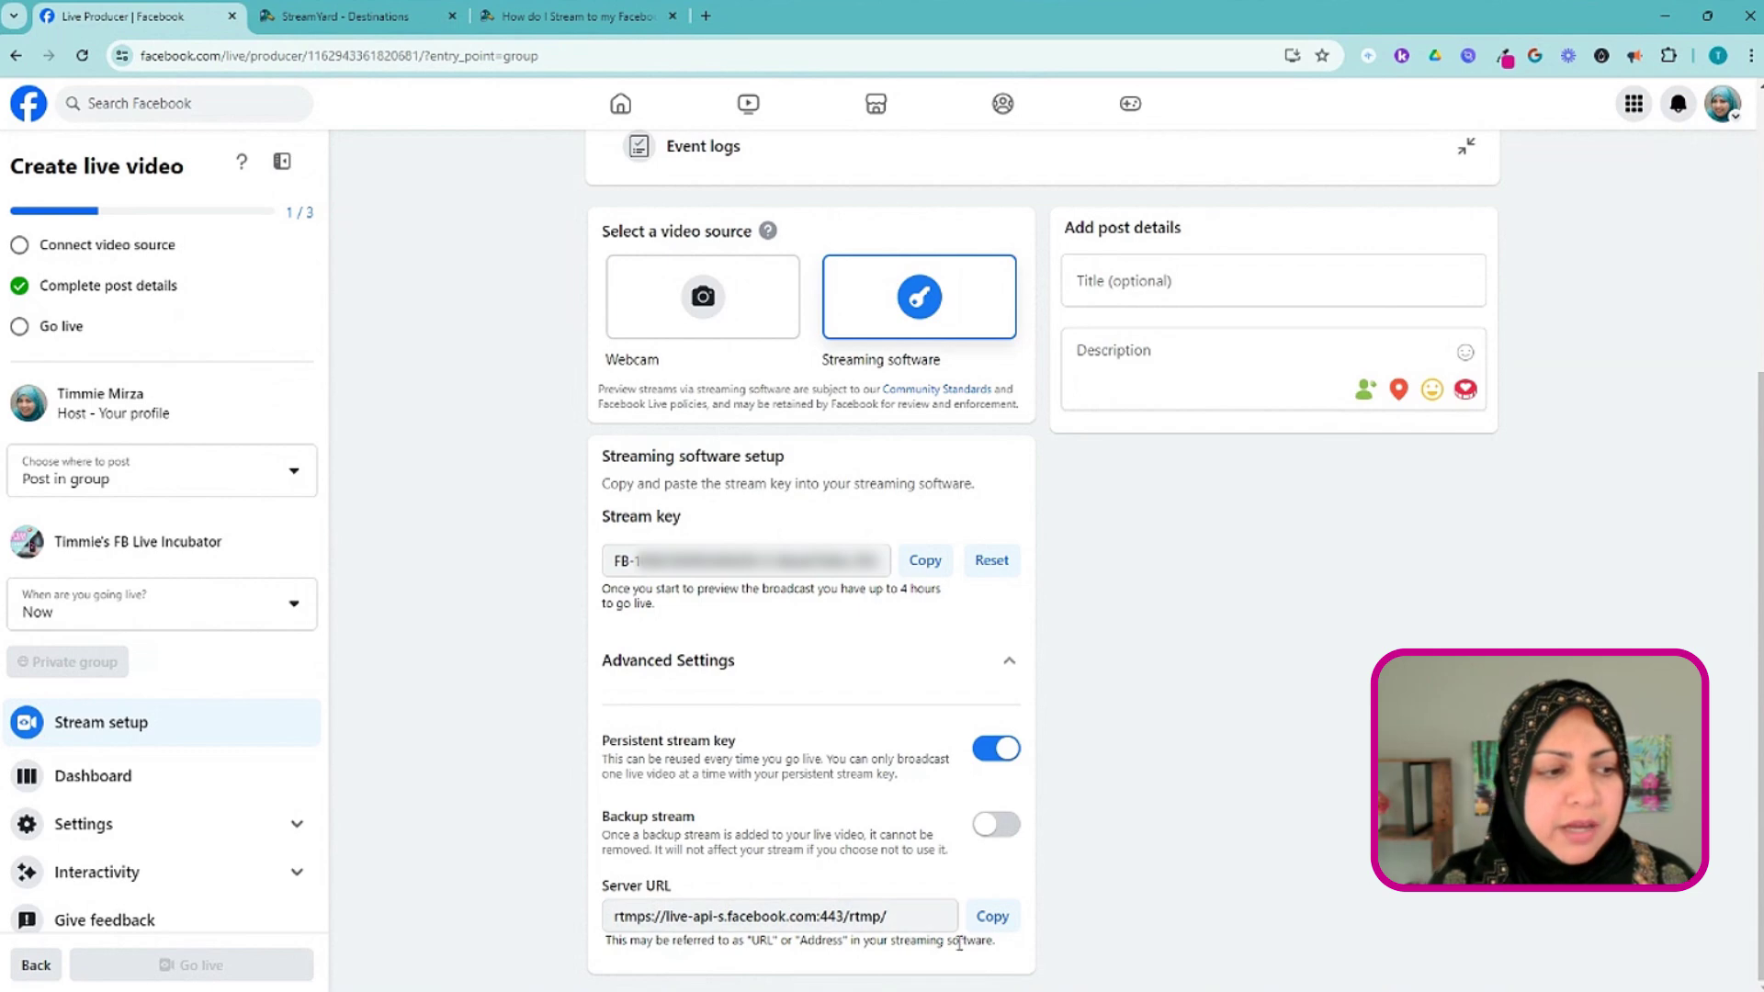
{"action": "left_click", "coordinate": [992, 916]}
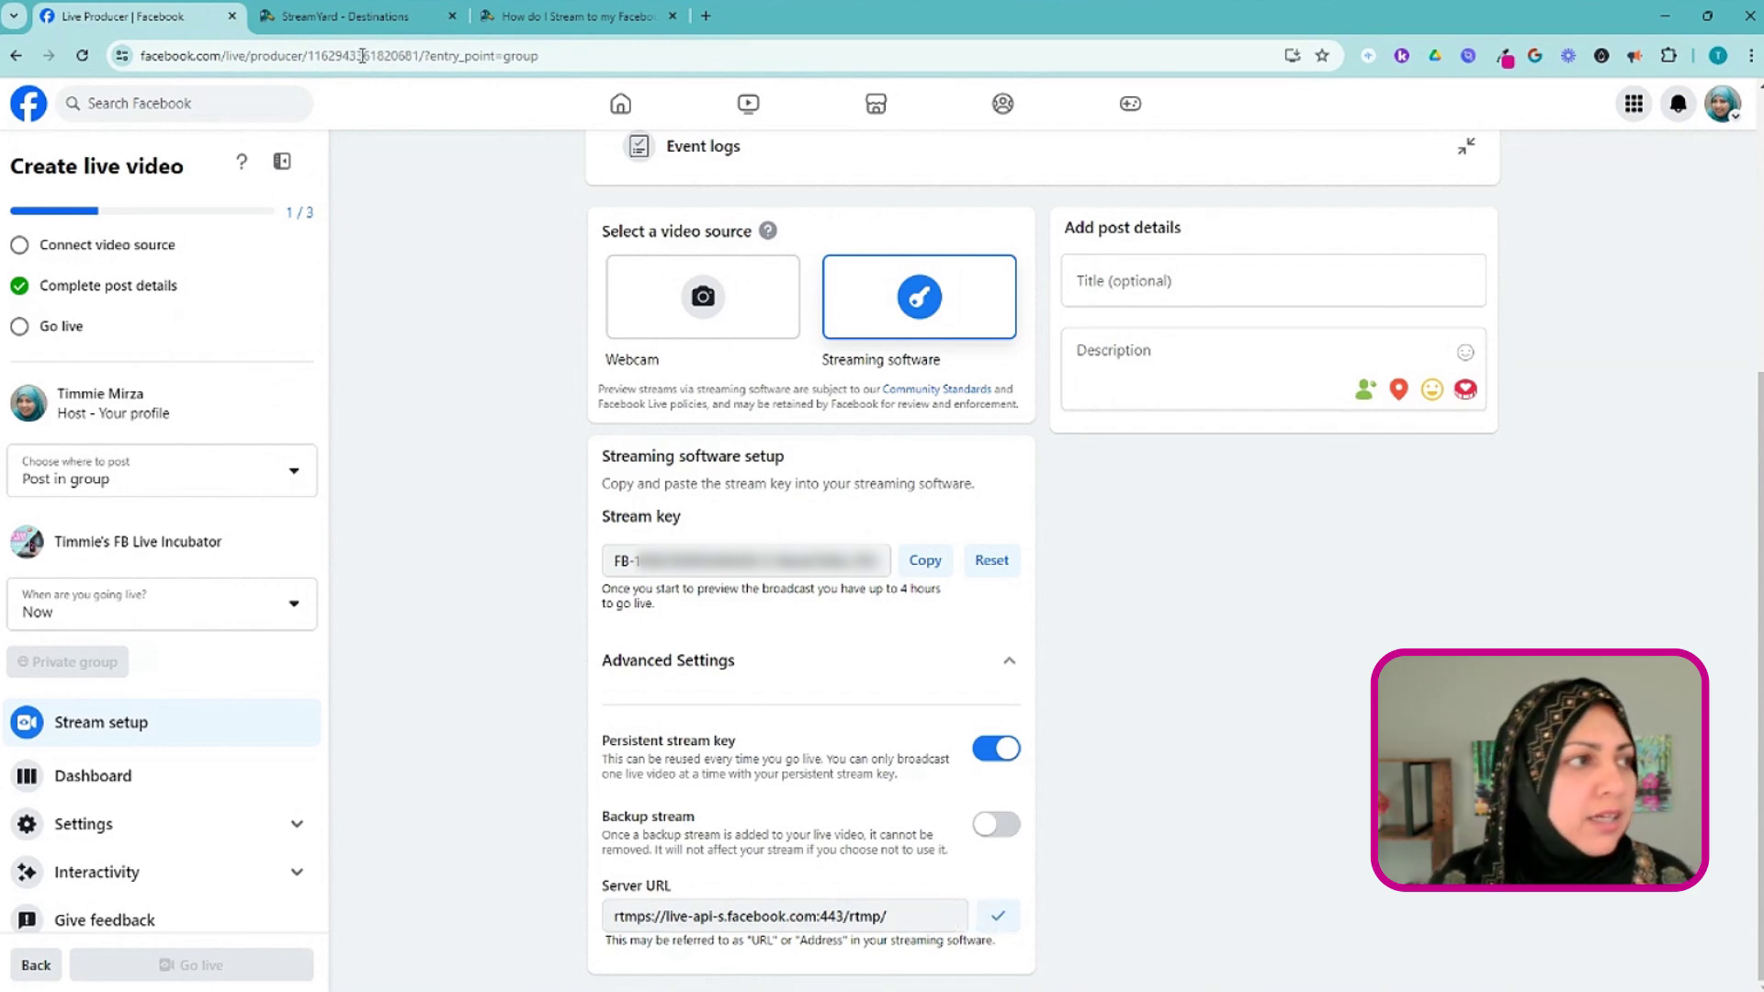
{"action": "left_click", "coordinate": [319, 18]}
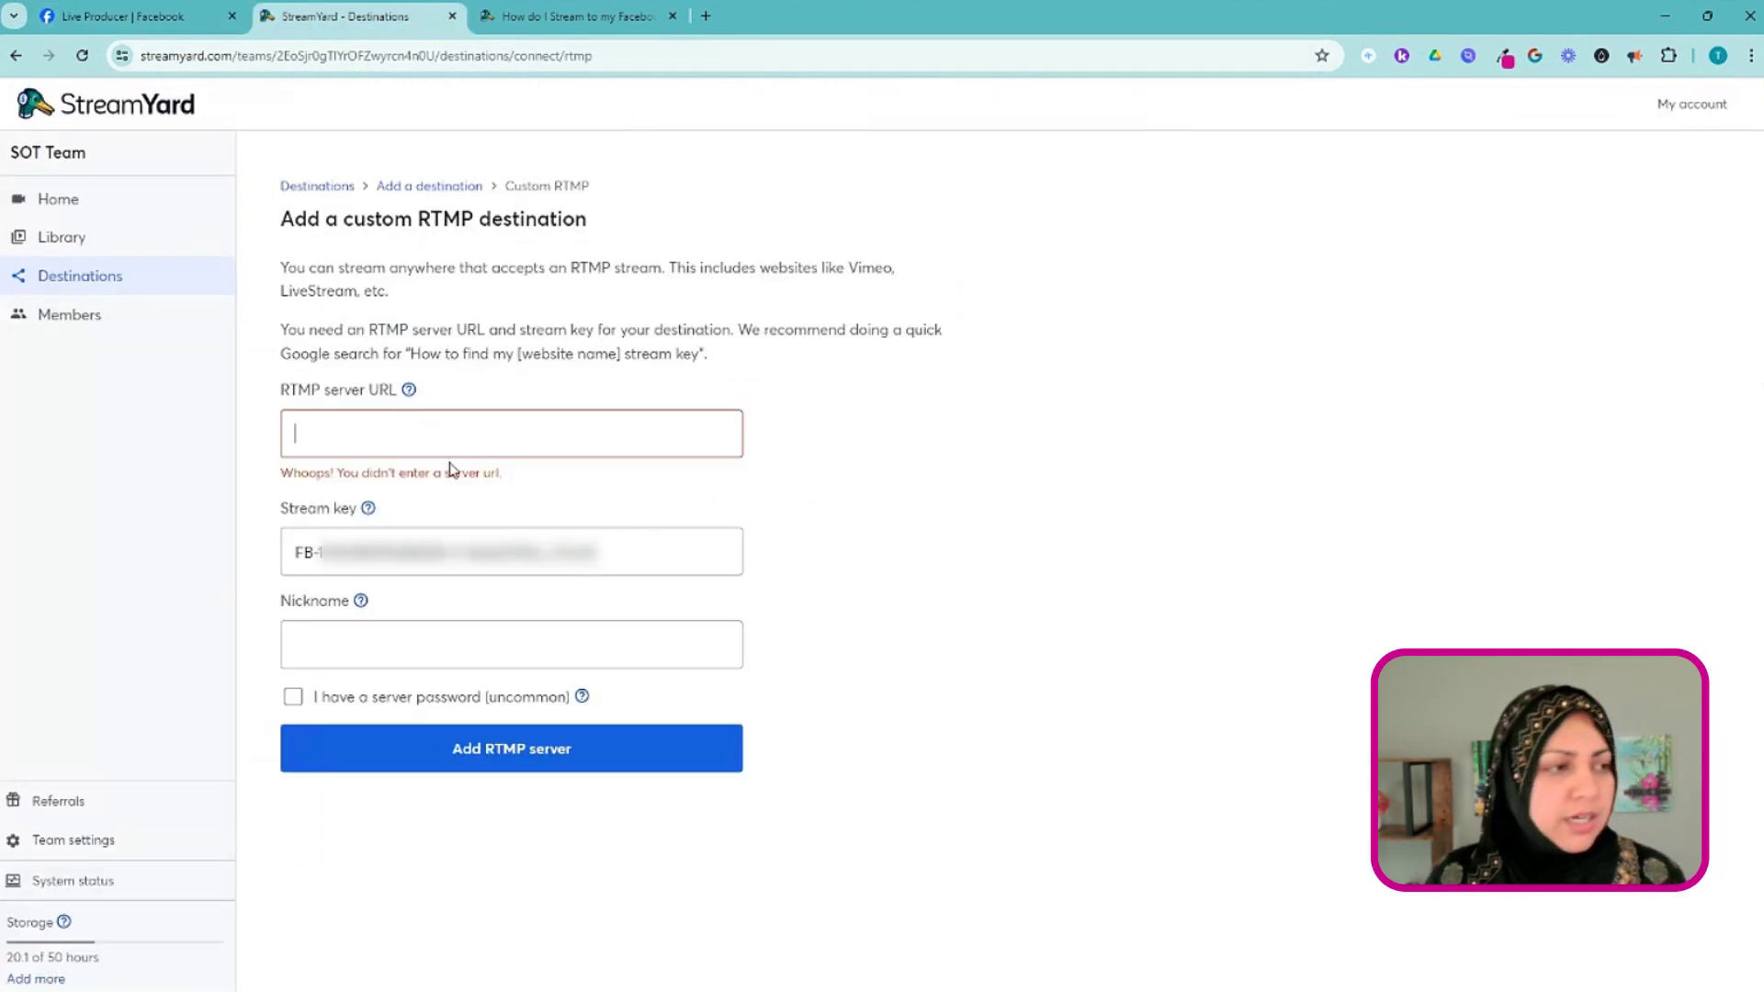
{"action": "key", "text": "ctrl+v"}
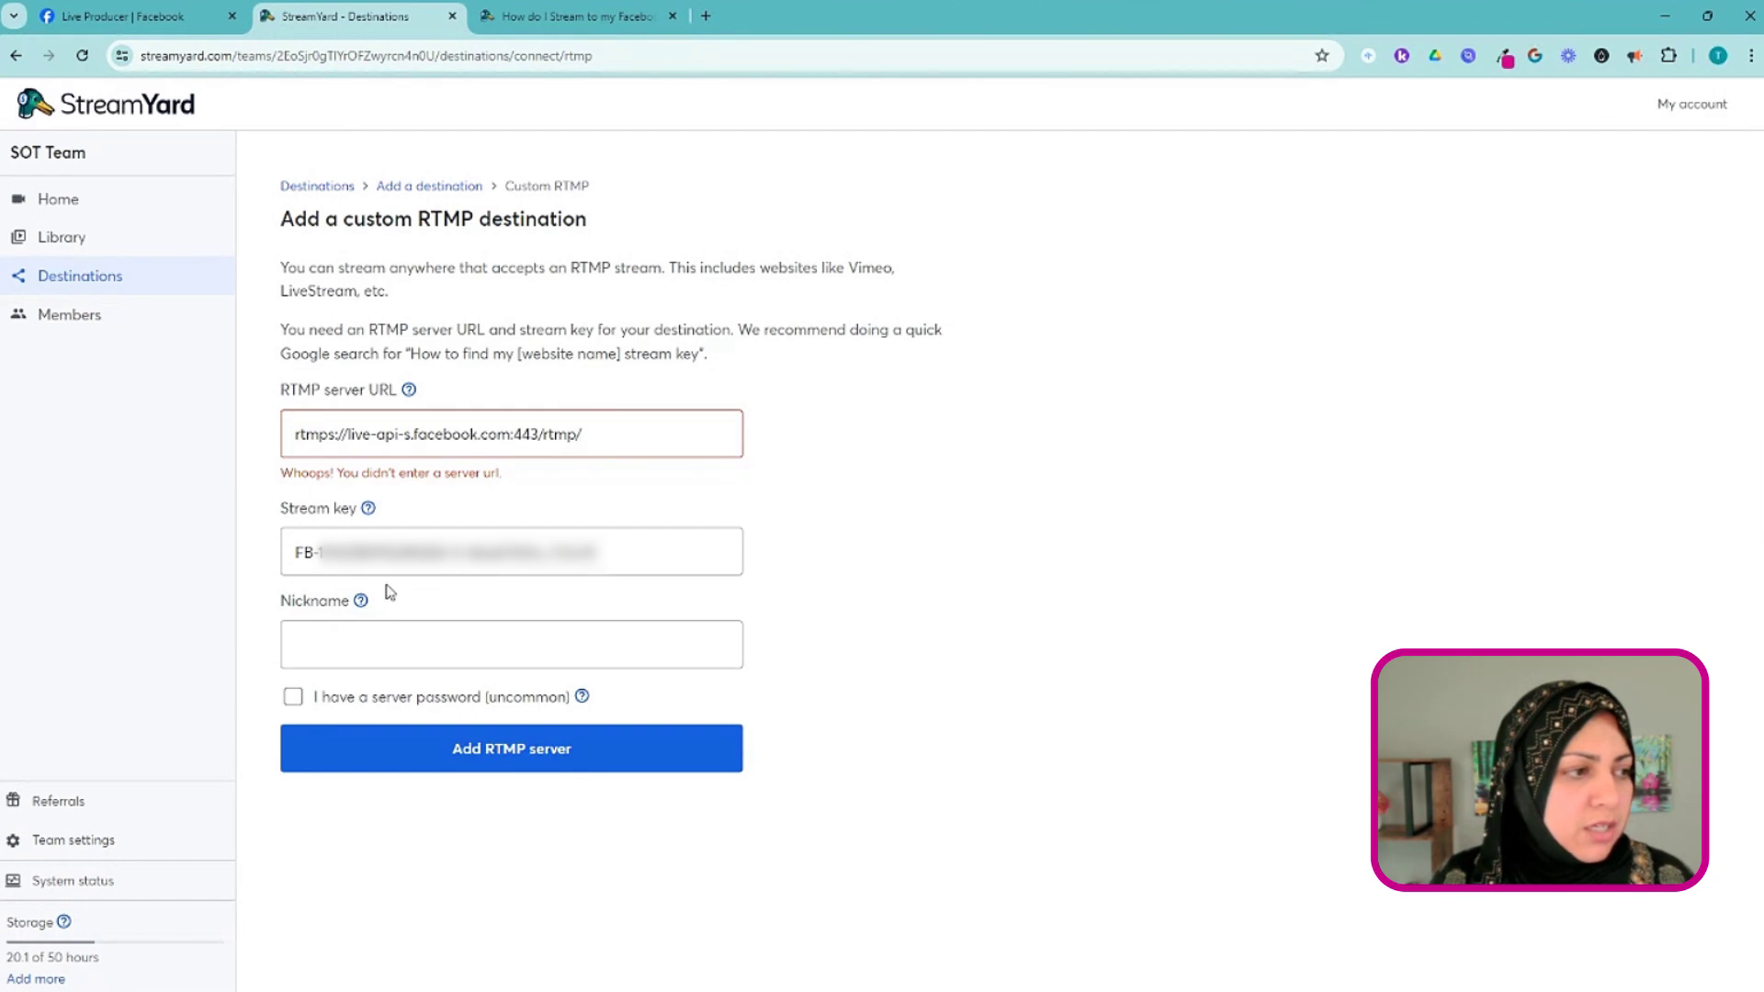
Nickname the destination 'FB Groups' and add the RTMP server
{"action": "left_click", "coordinate": [389, 638]}
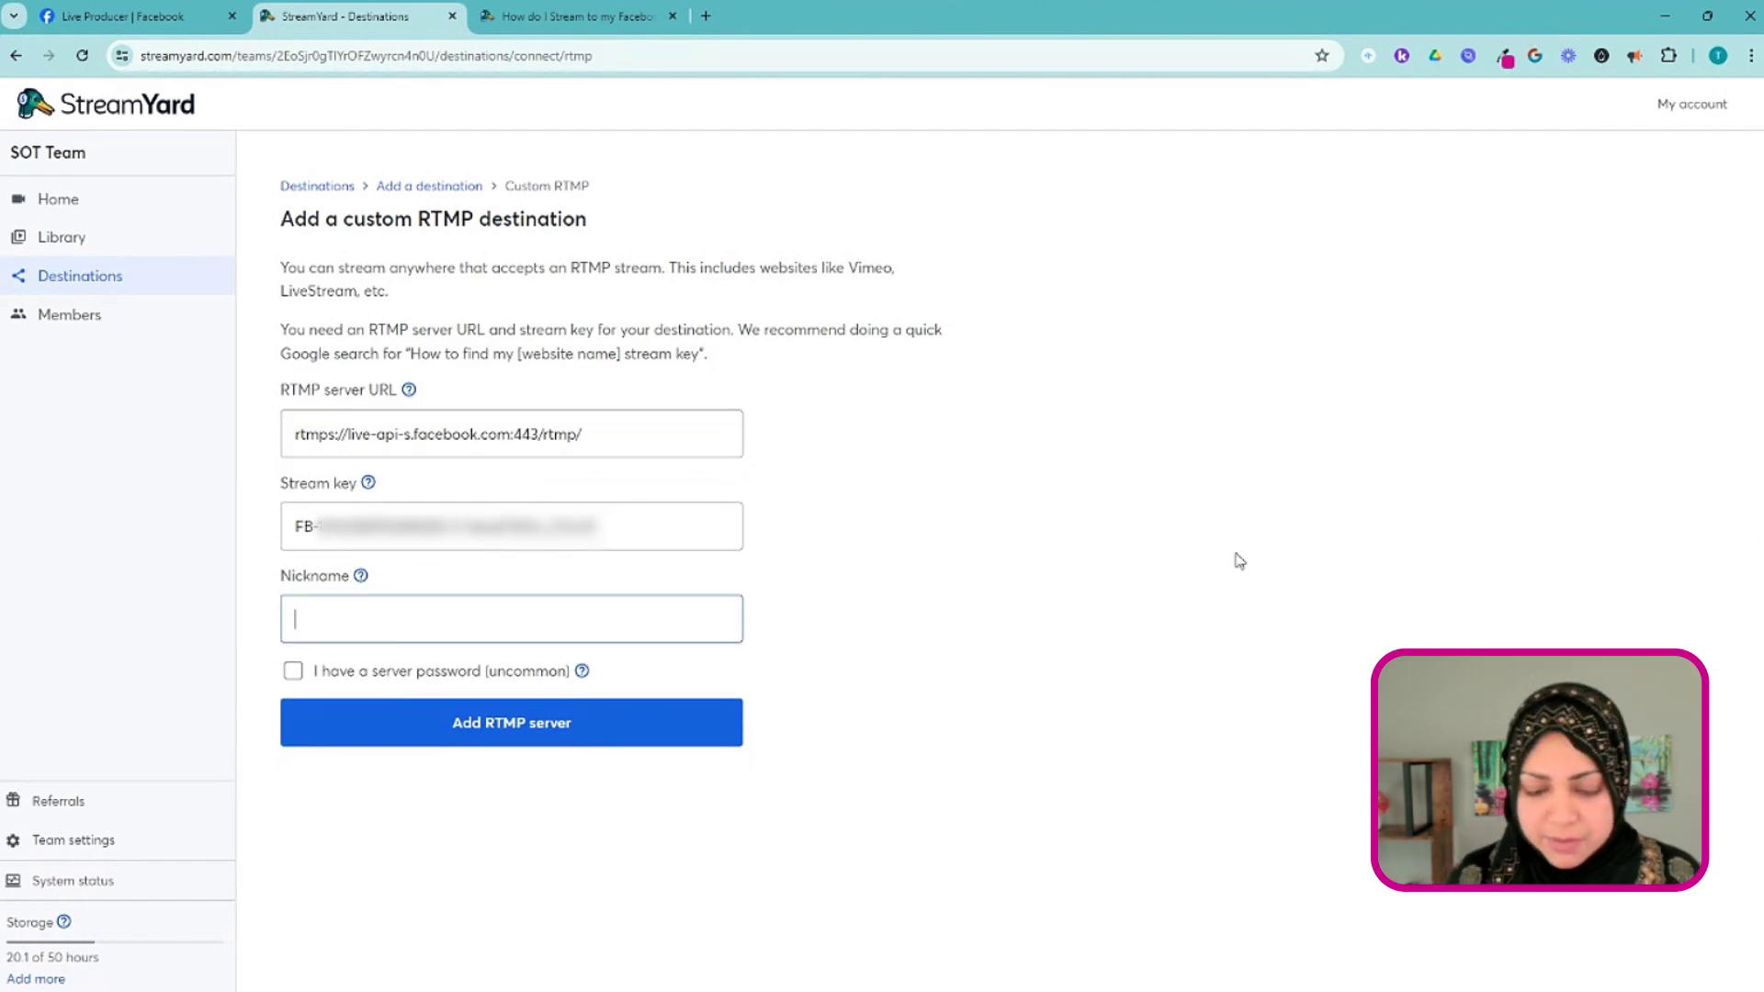
{"action": "type", "text": "FB Groups"}
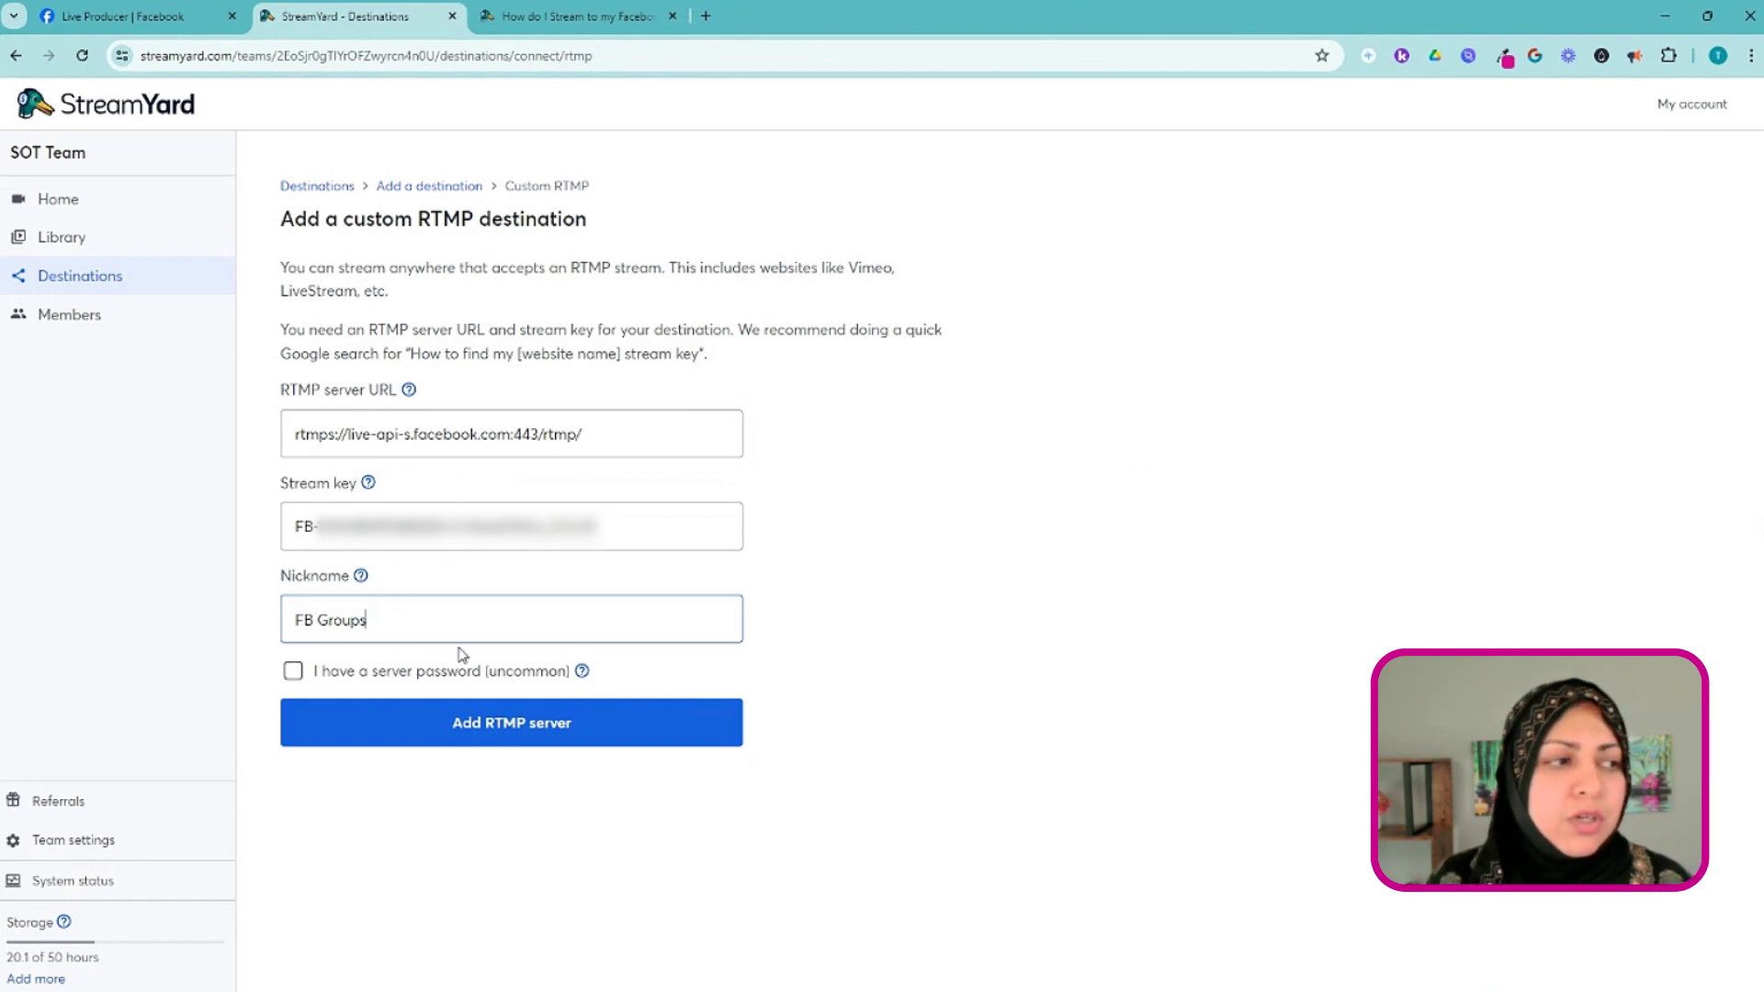
{"action": "left_click", "coordinate": [510, 737]}
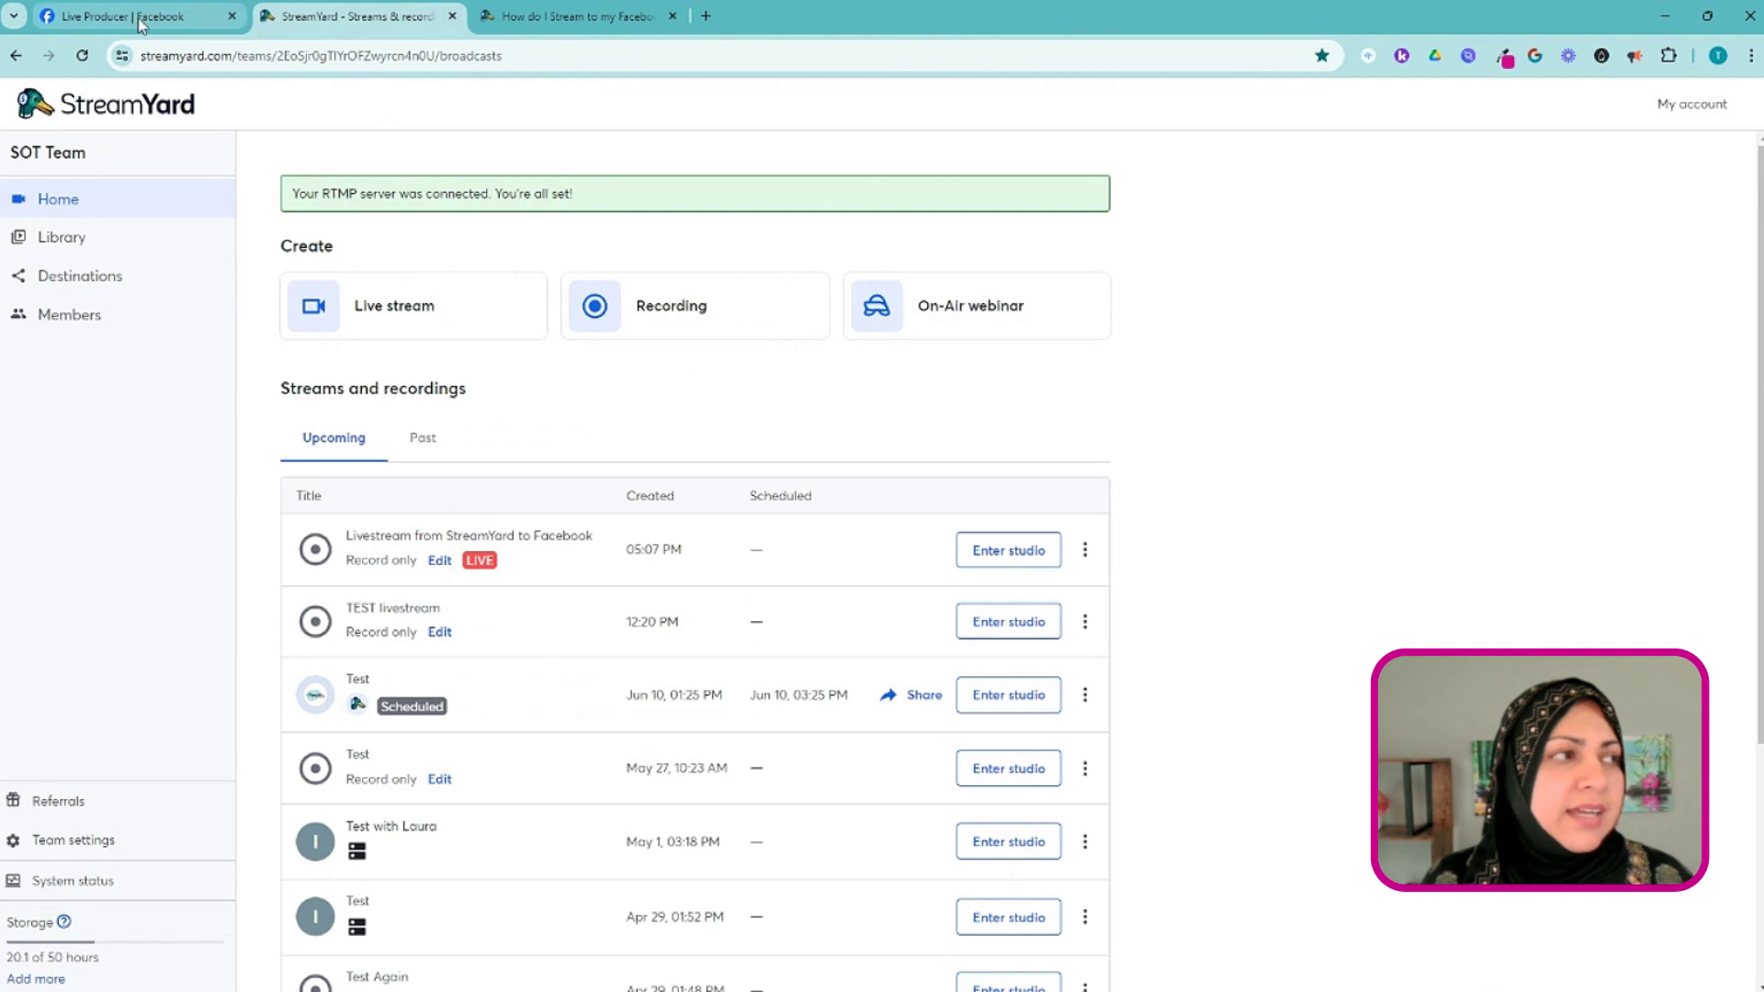
In Live Producer, schedule the group live video for Later, keeping the default Jul 29, 2024, 5:46 PM
{"action": "left_click", "coordinate": [210, 20]}
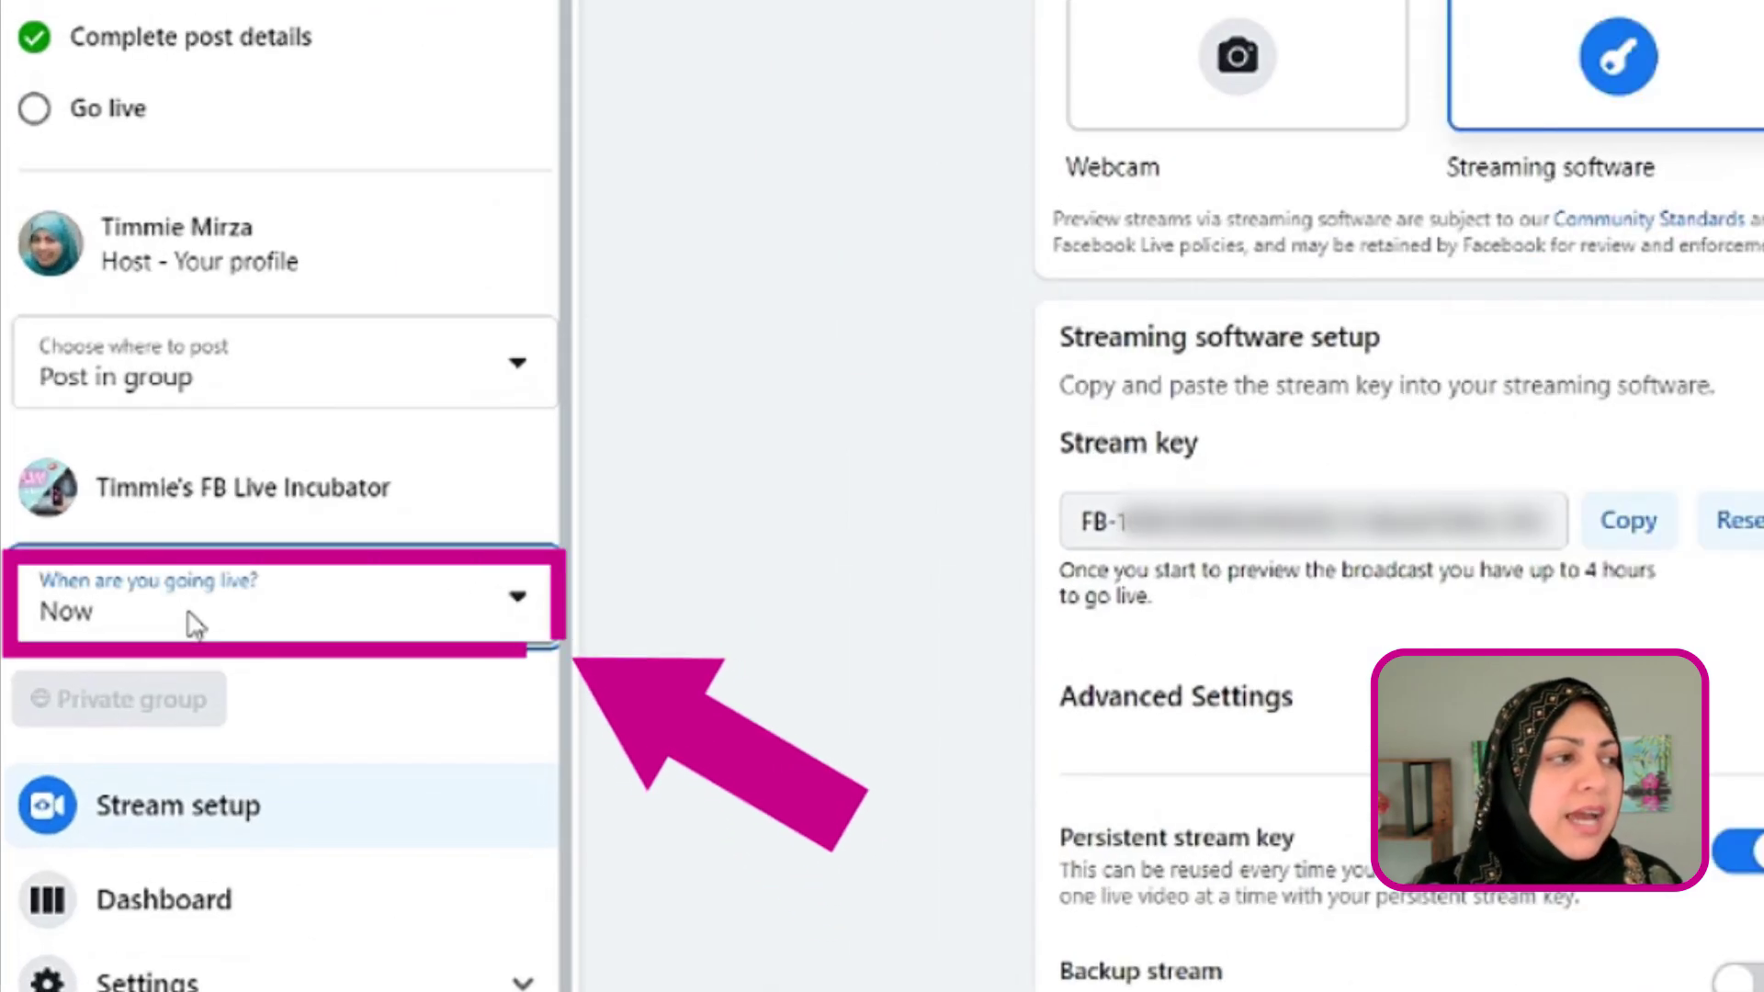
{"action": "left_click", "coordinate": [110, 616]}
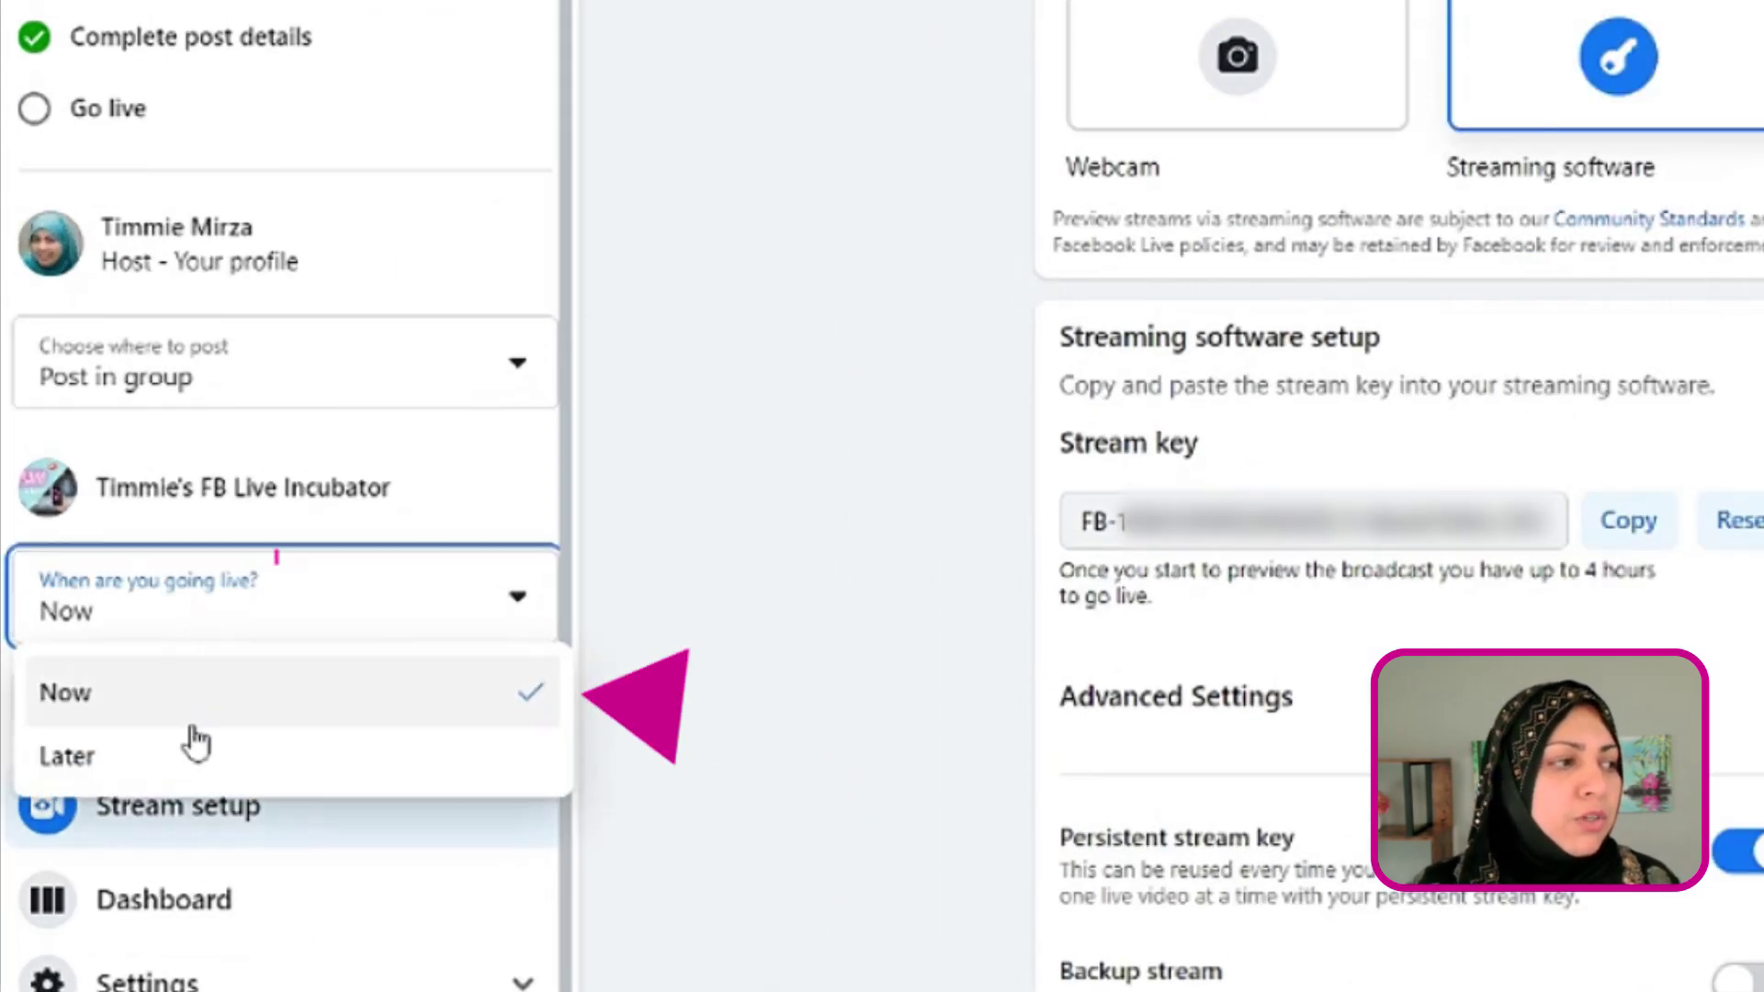
{"action": "left_click", "coordinate": [161, 762]}
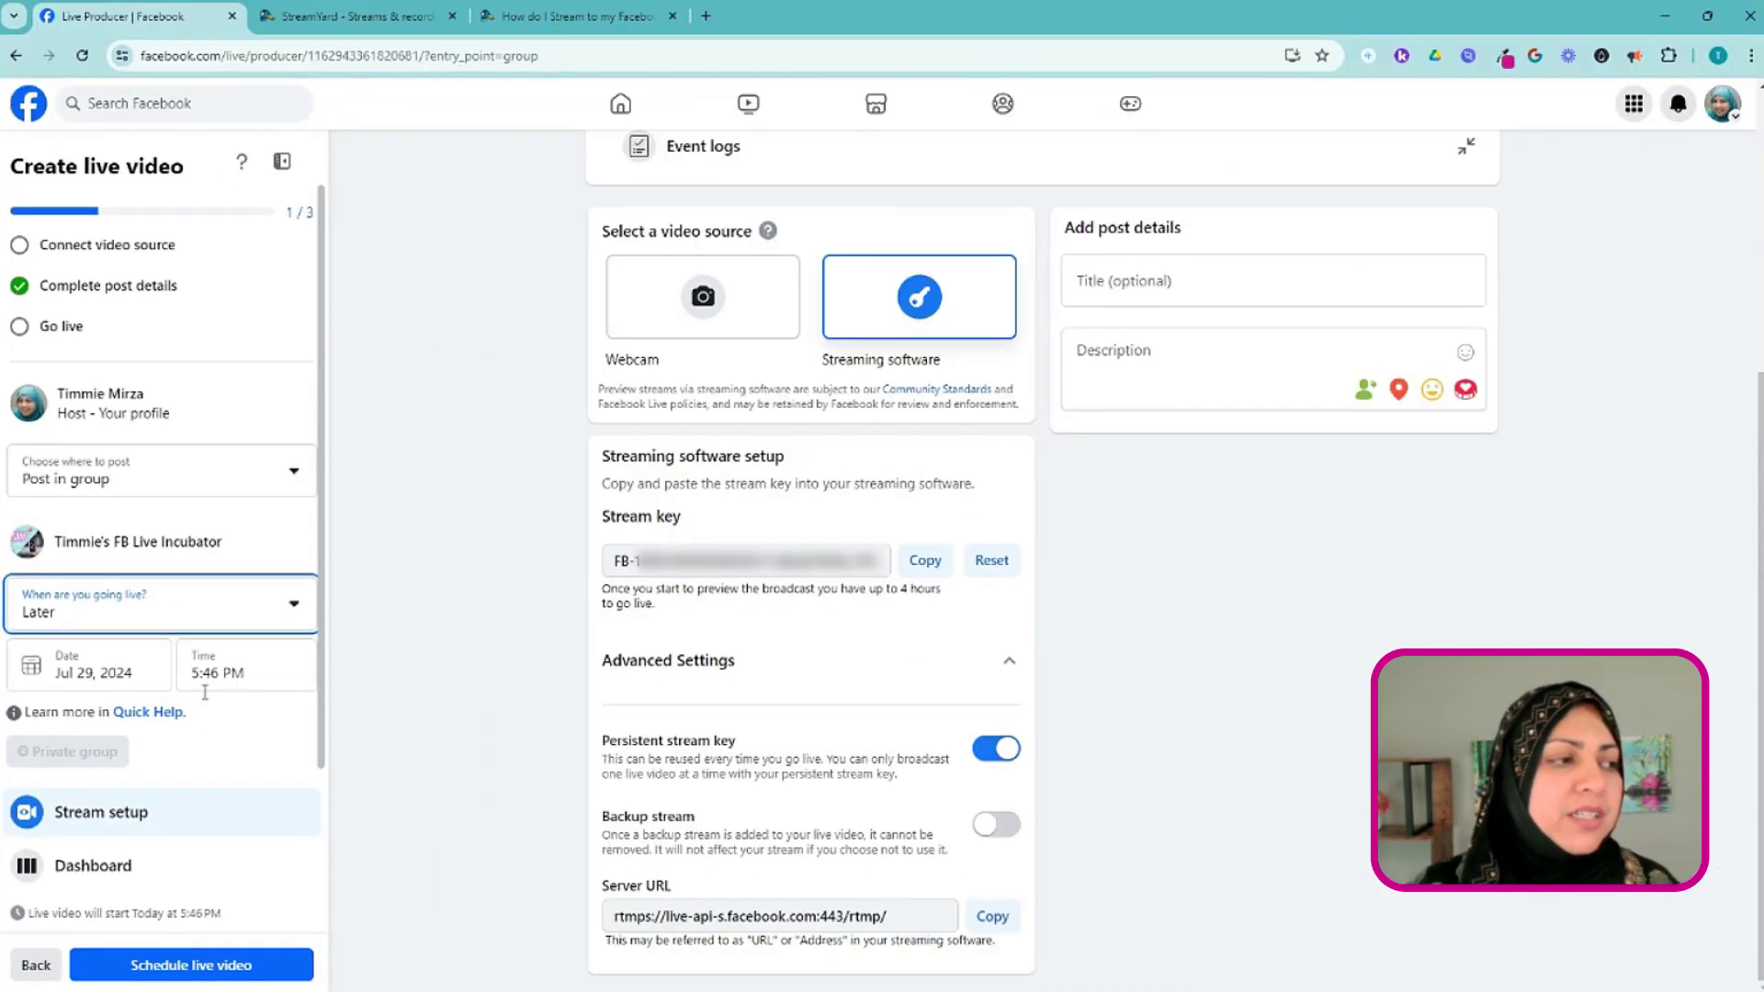
{"action": "scroll", "coordinate": [248, 698], "scroll_direction": "down", "scroll_amount": 2}
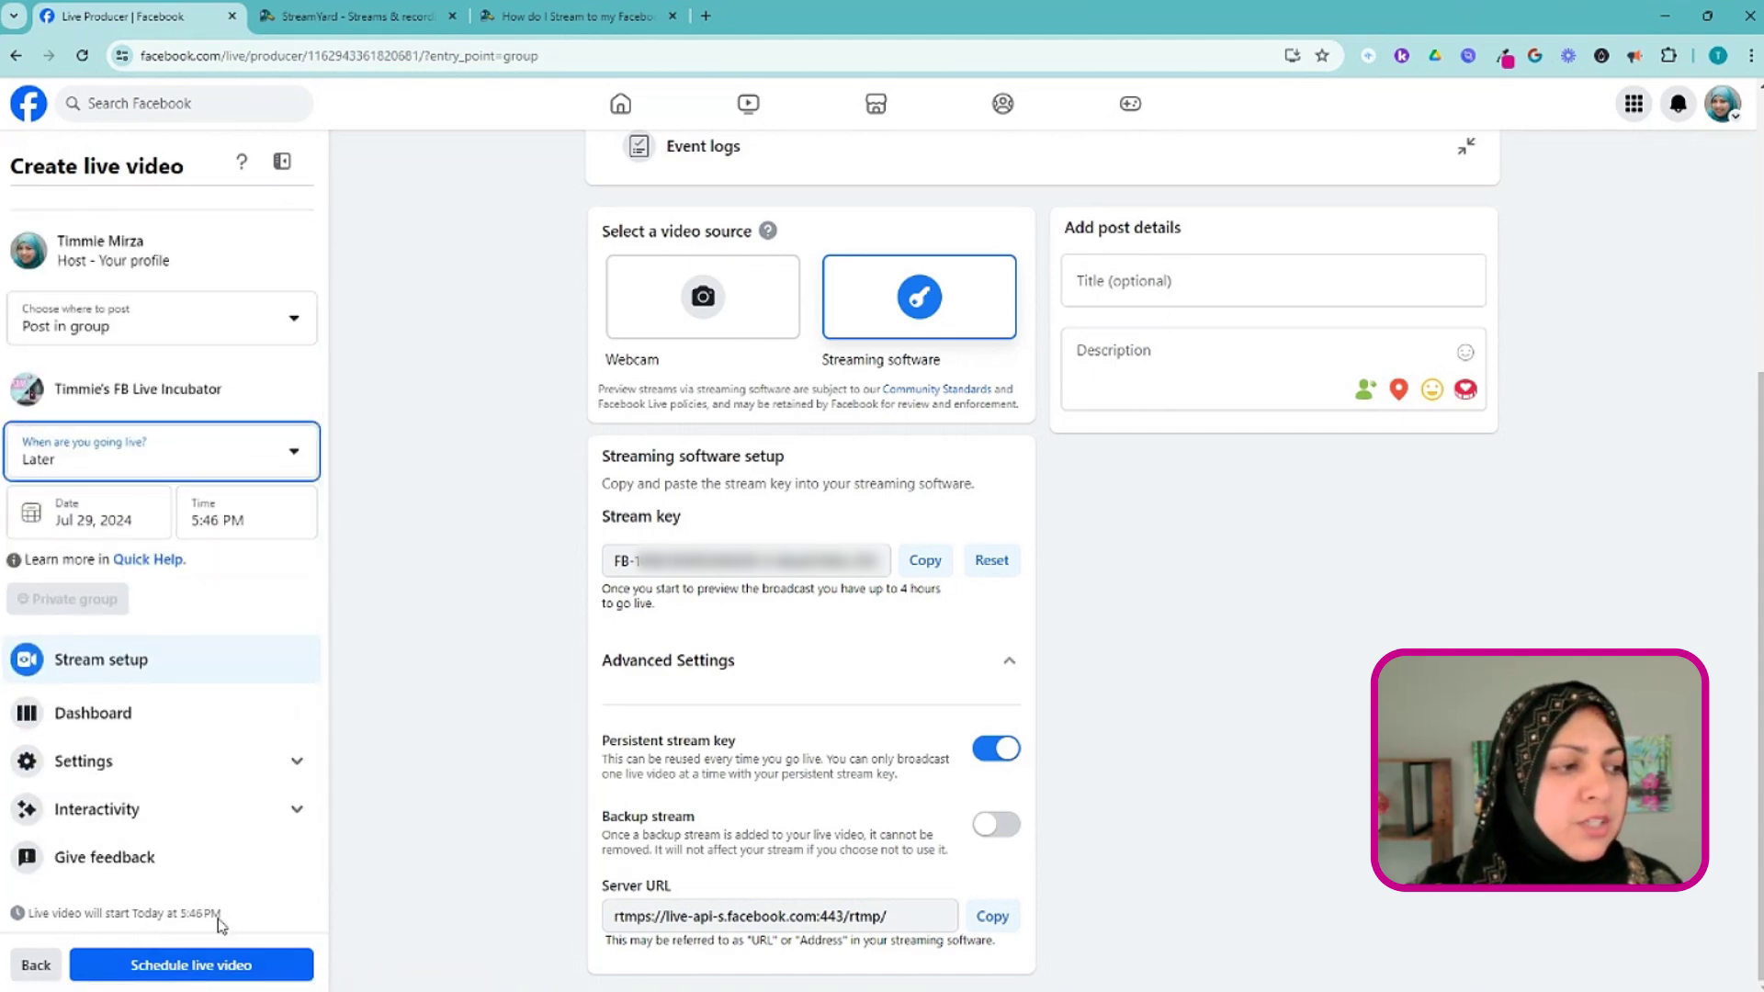
{"action": "left_click", "coordinate": [209, 966]}
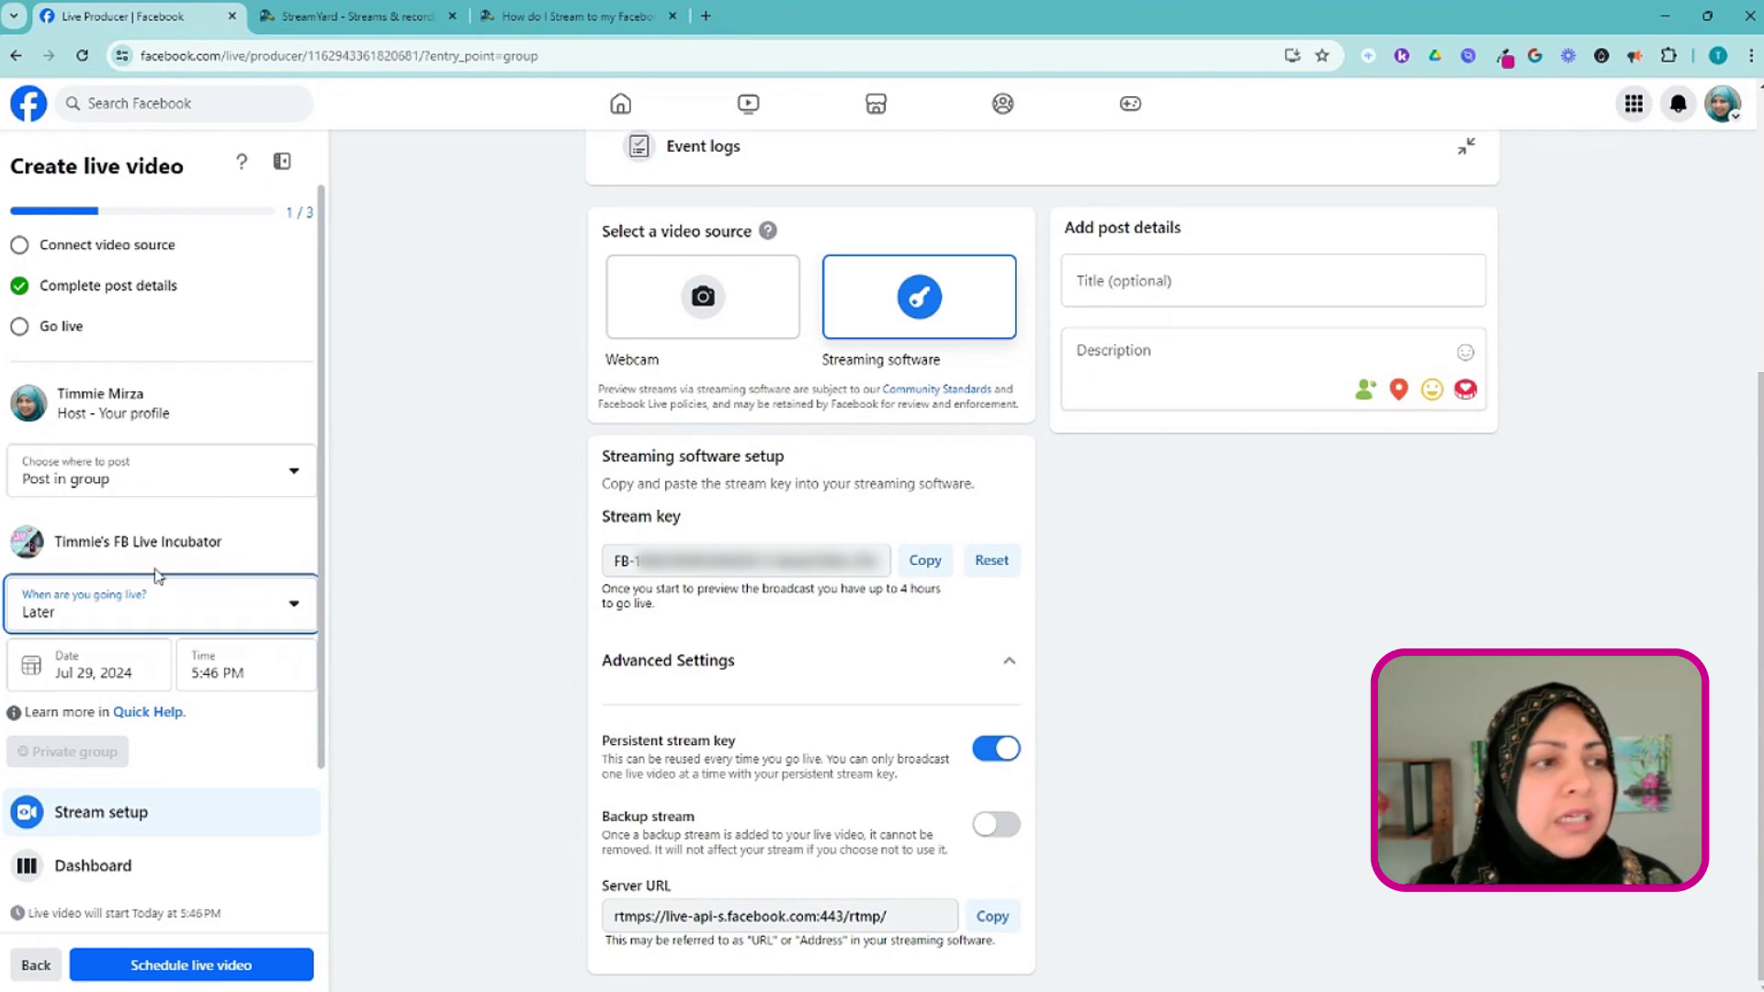
Check the title and description fields, then switch the group live video to go live Now
{"action": "left_click", "coordinate": [1117, 282]}
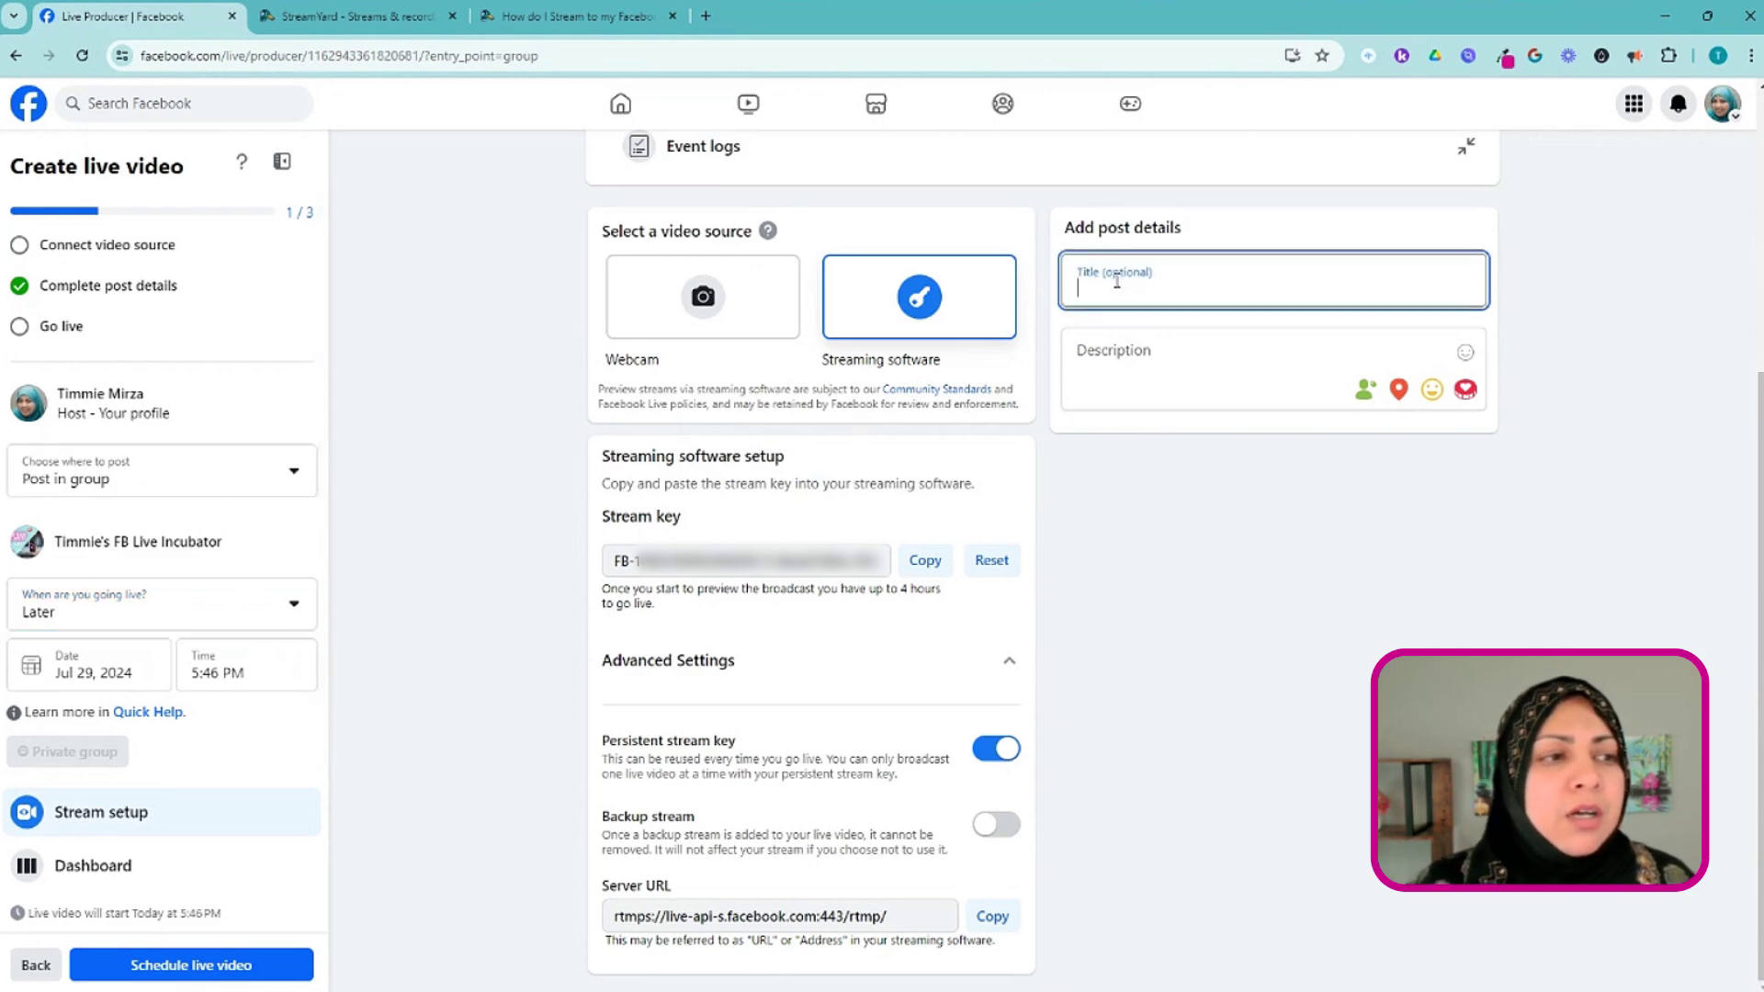
{"action": "left_click", "coordinate": [1130, 358]}
{"action": "scroll", "coordinate": [1182, 398], "scroll_direction": "up", "scroll_amount": 2}
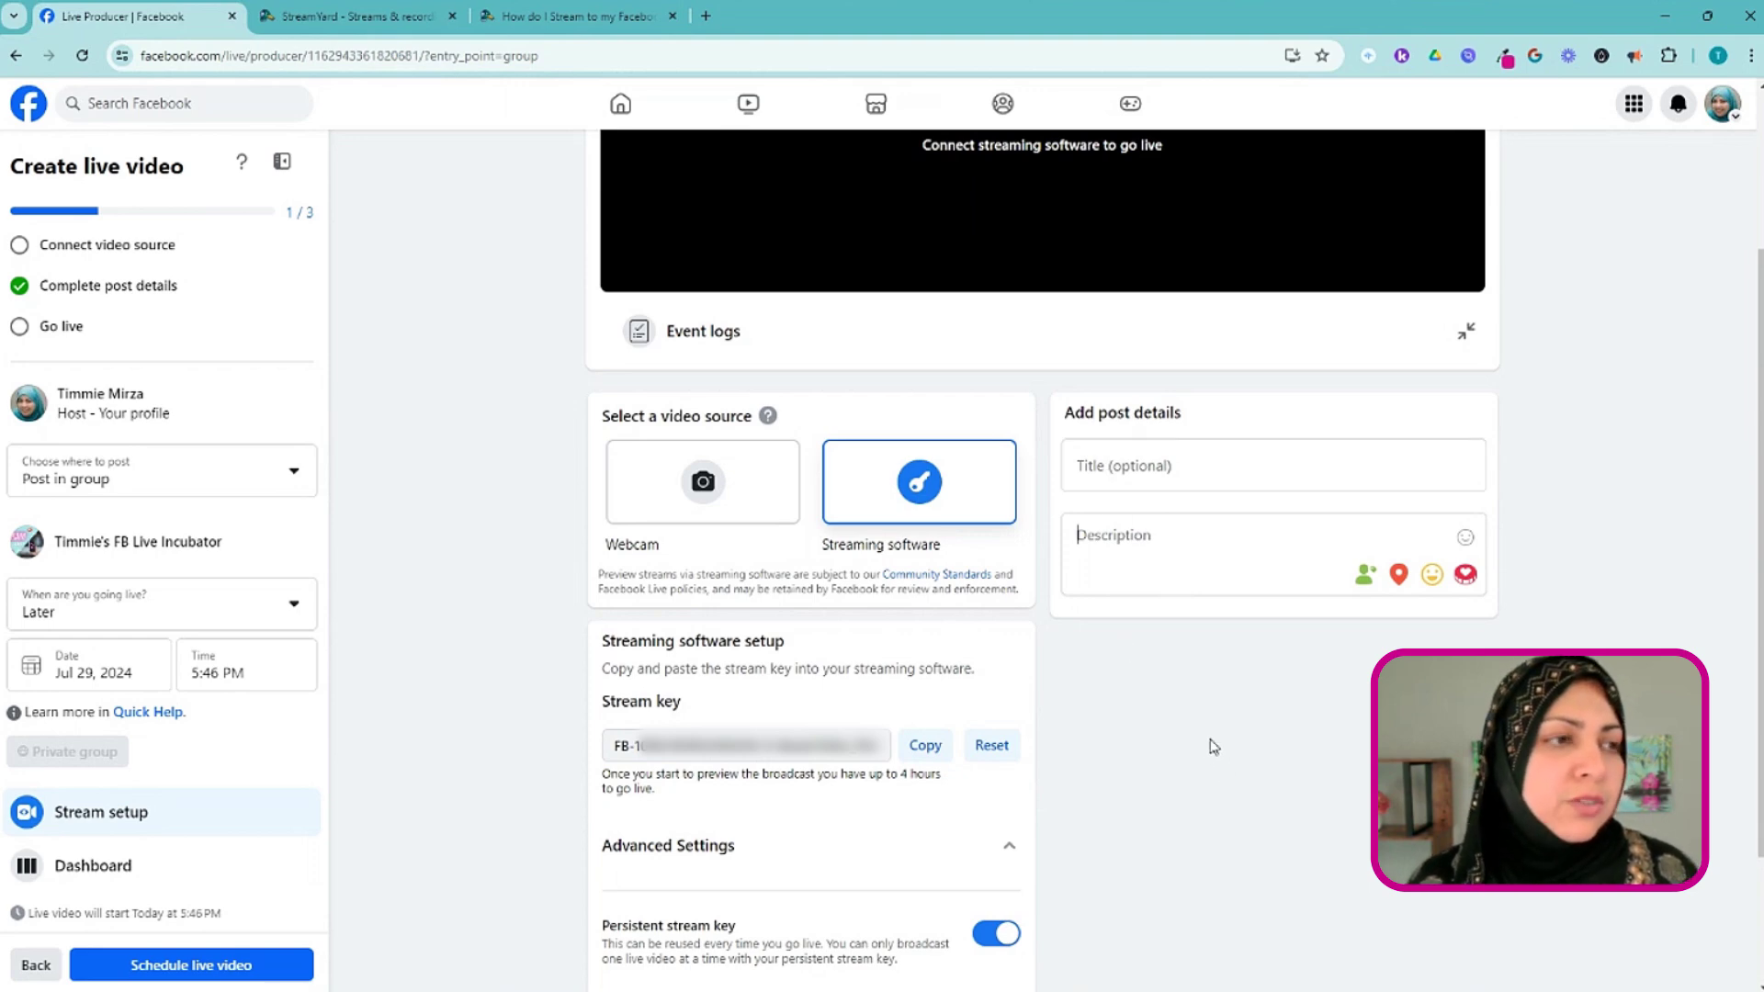
{"action": "scroll", "coordinate": [1213, 747], "scroll_direction": "up", "scroll_amount": 2}
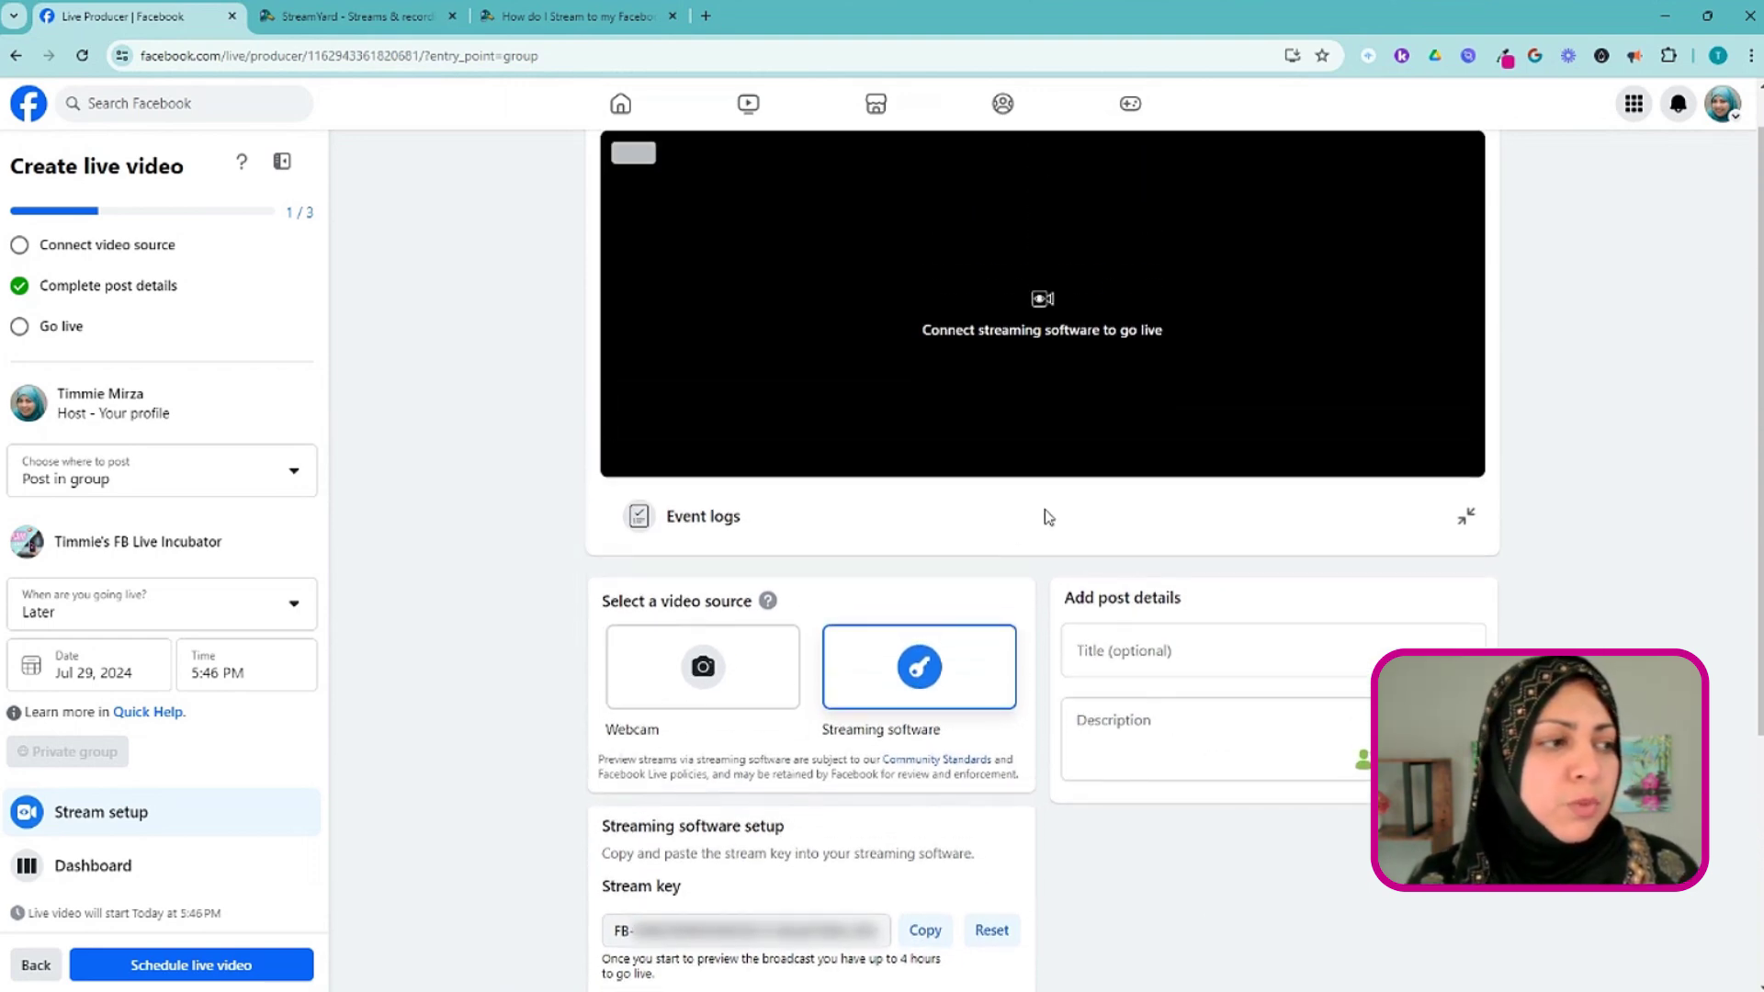
{"action": "scroll", "coordinate": [519, 709], "scroll_direction": "down", "scroll_amount": 2}
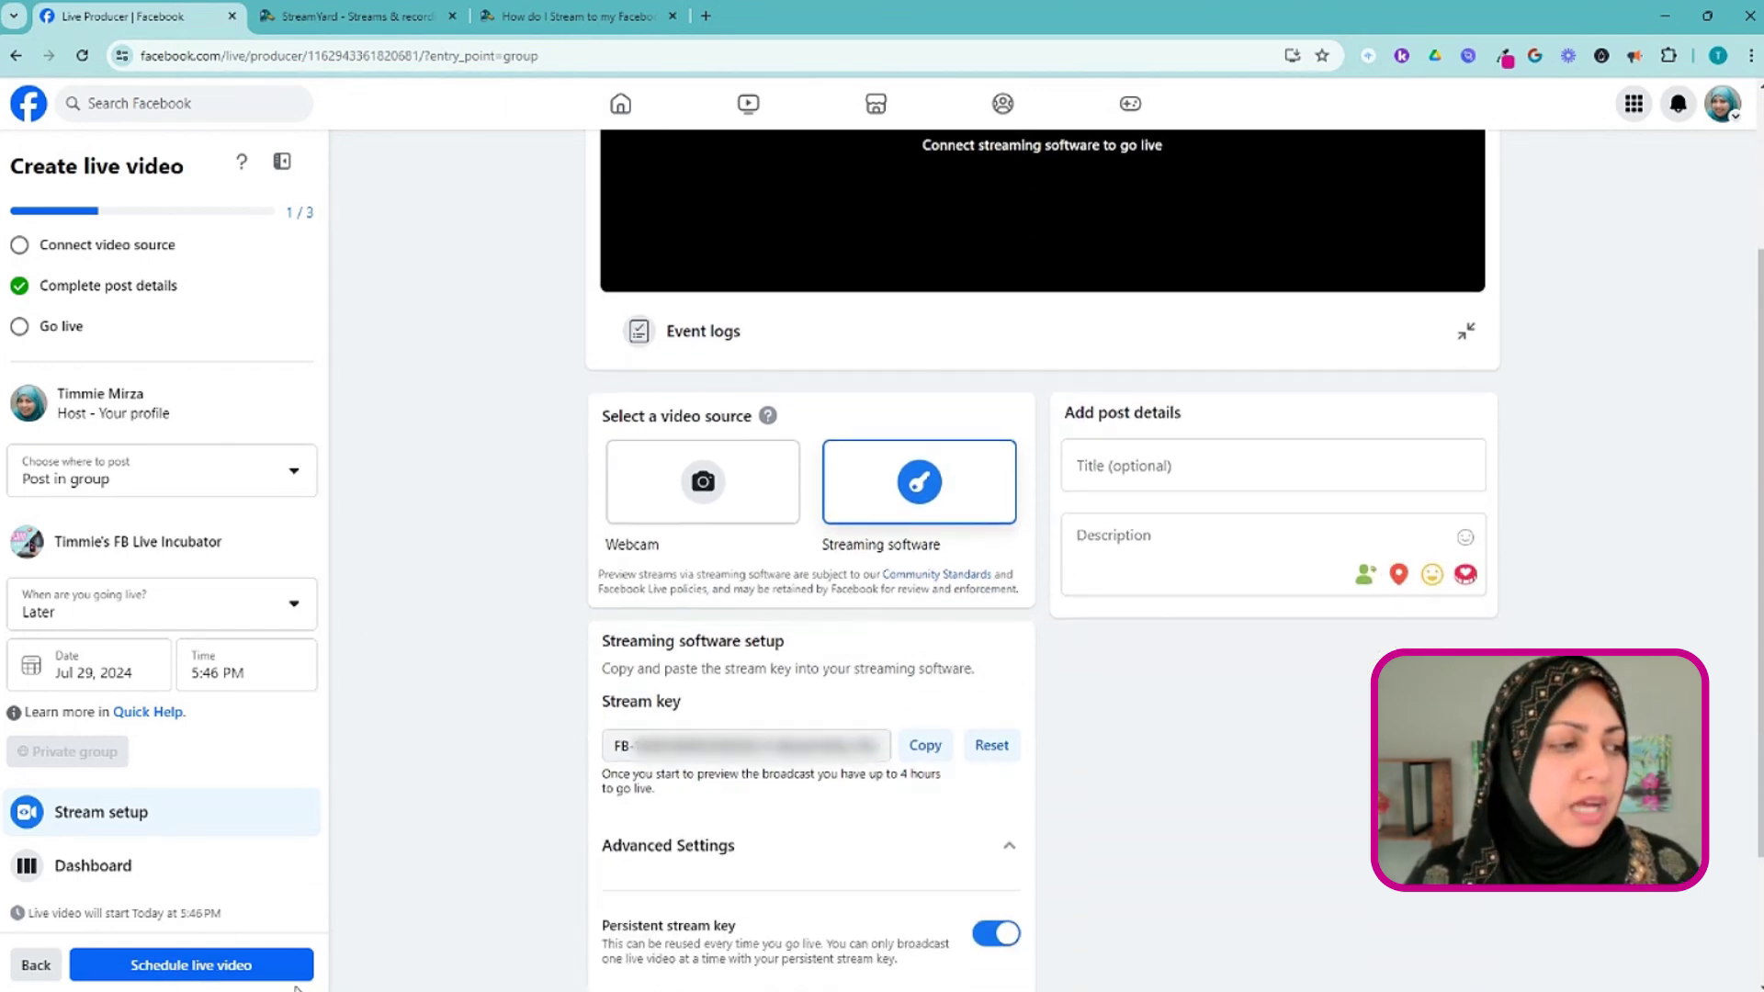
{"action": "left_click", "coordinate": [181, 602]}
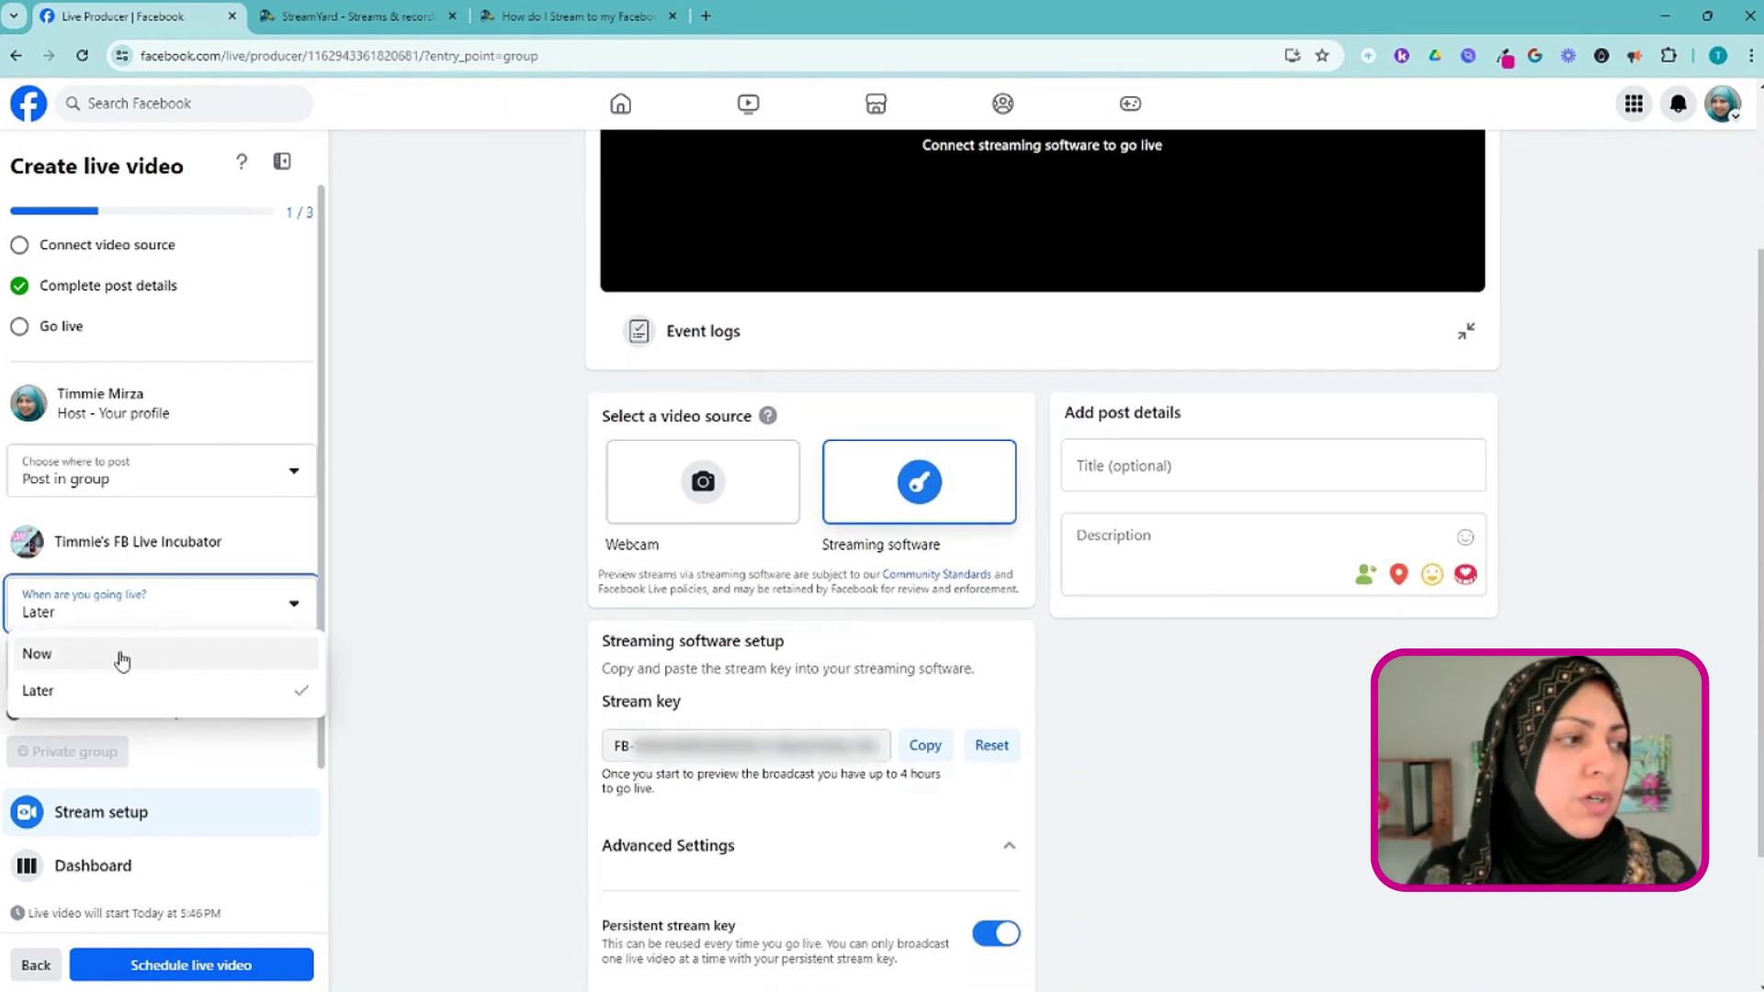
{"action": "left_click", "coordinate": [119, 654]}
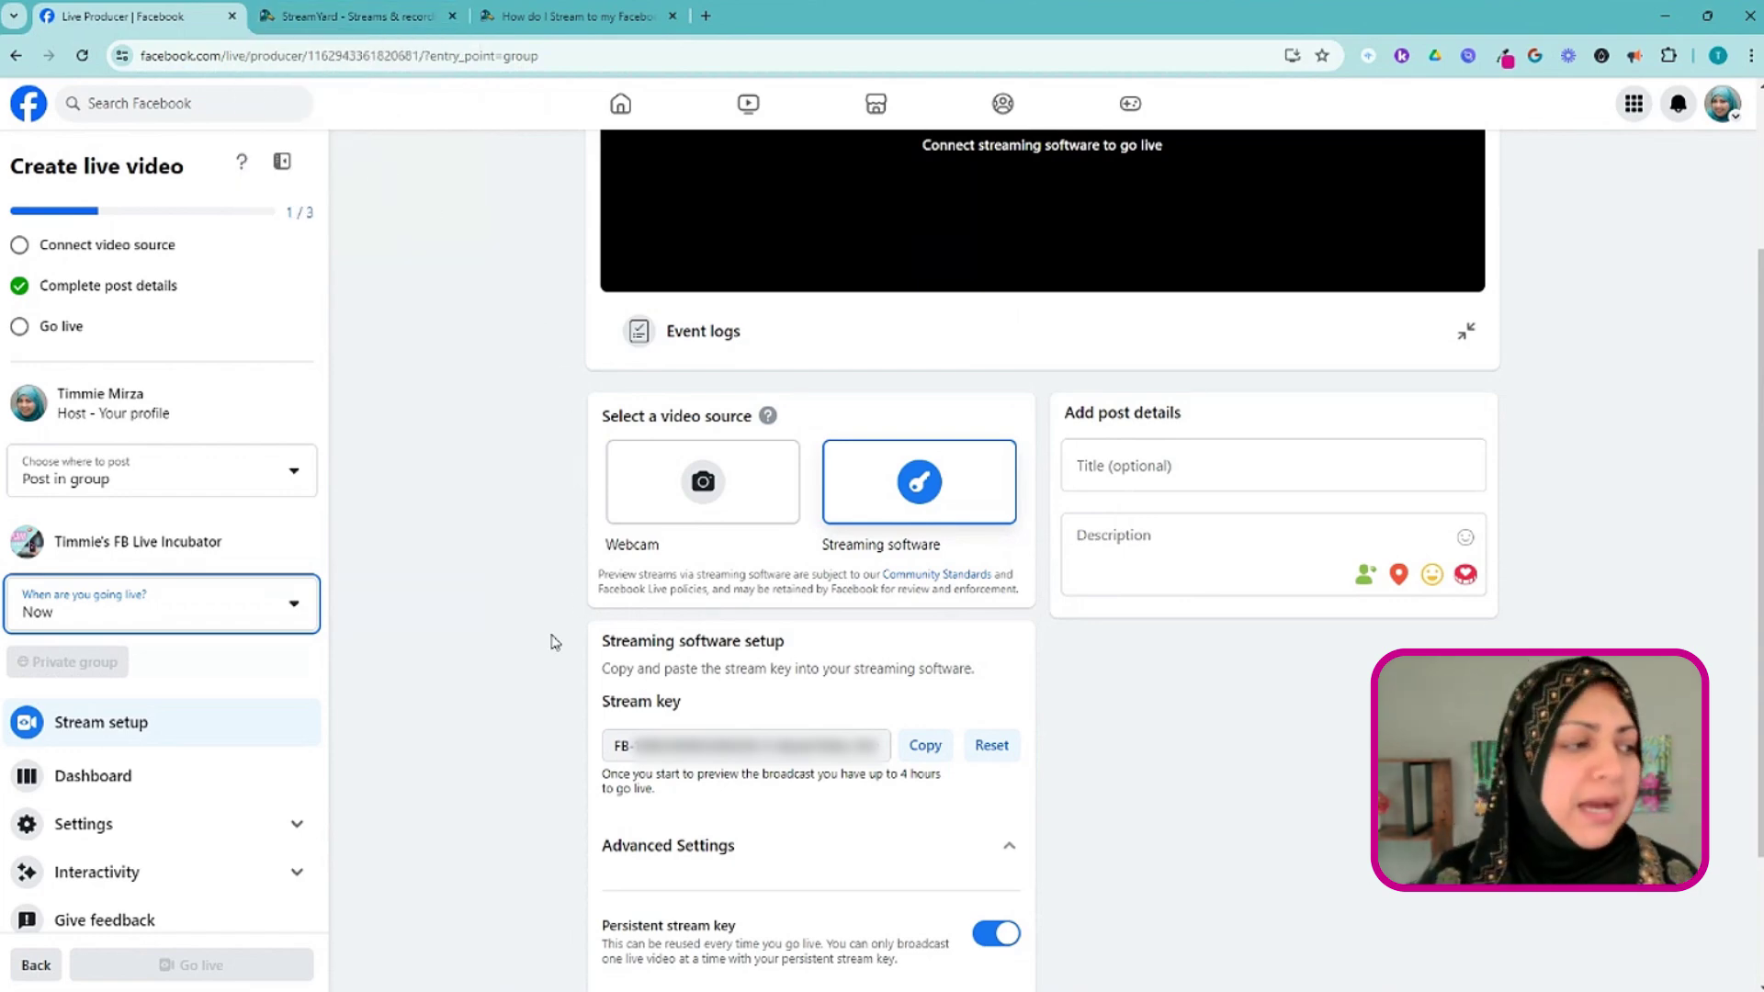
In StreamYard, create a live stream titled 'Test' to the F custom RTMP destination
{"action": "left_click", "coordinate": [356, 17]}
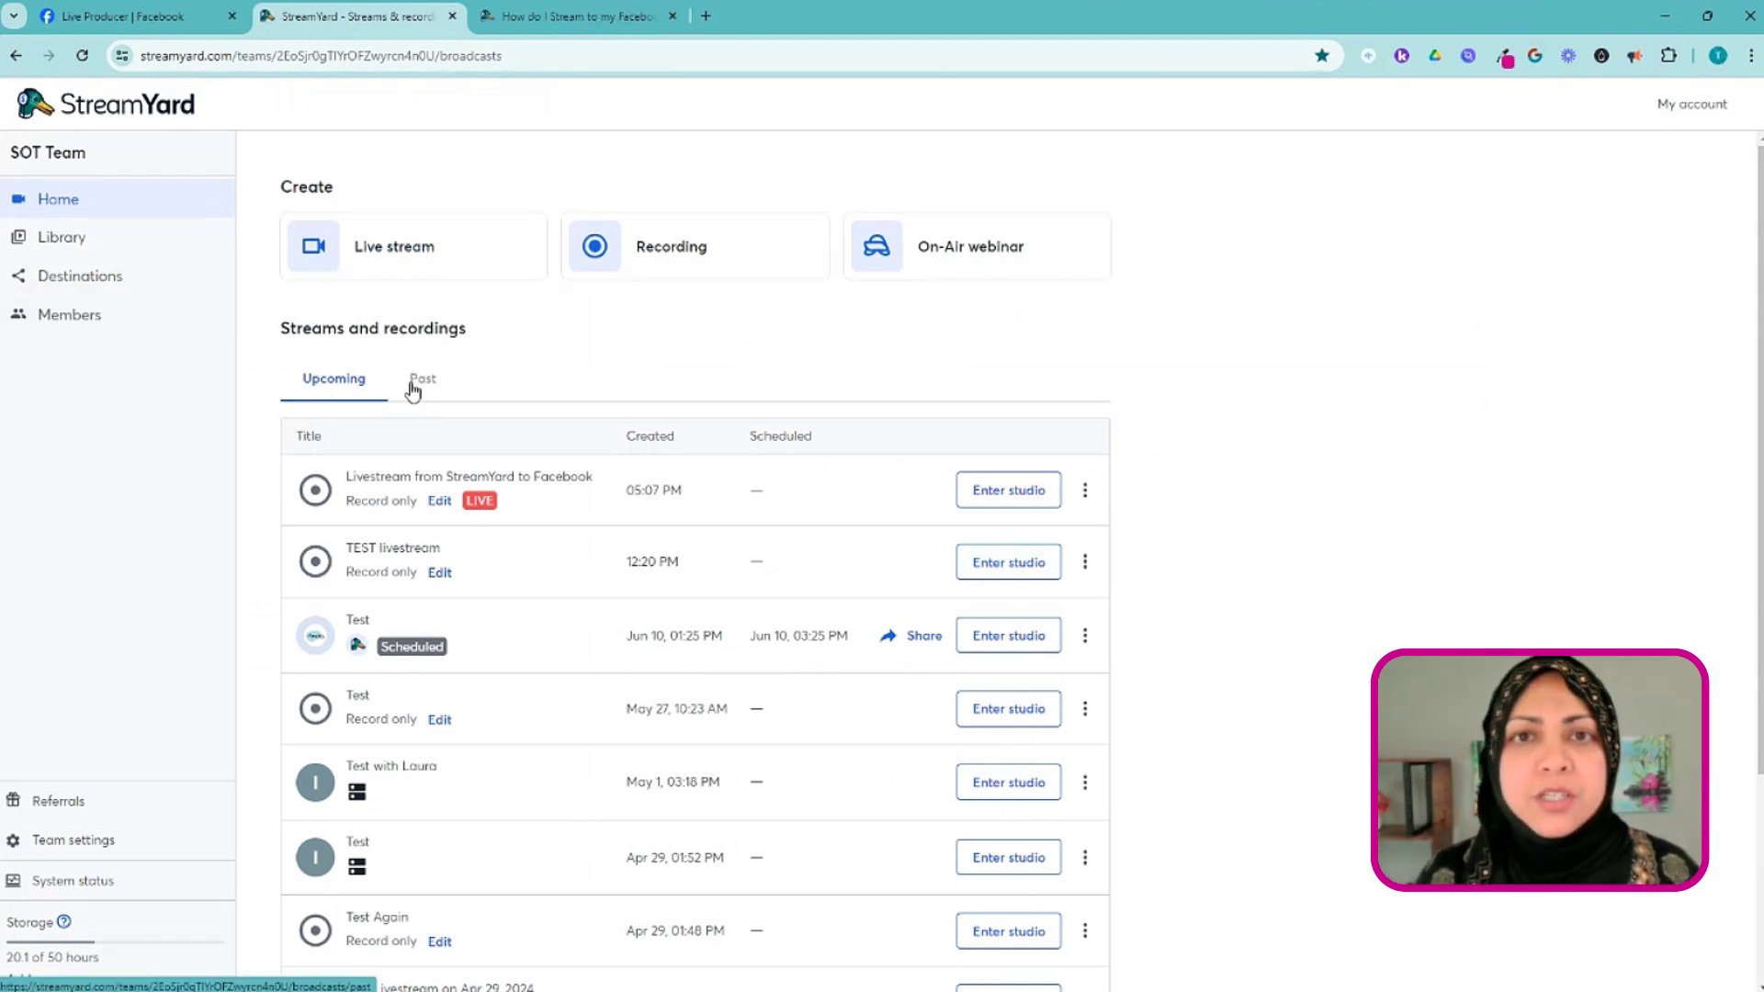
{"action": "left_click", "coordinate": [418, 265]}
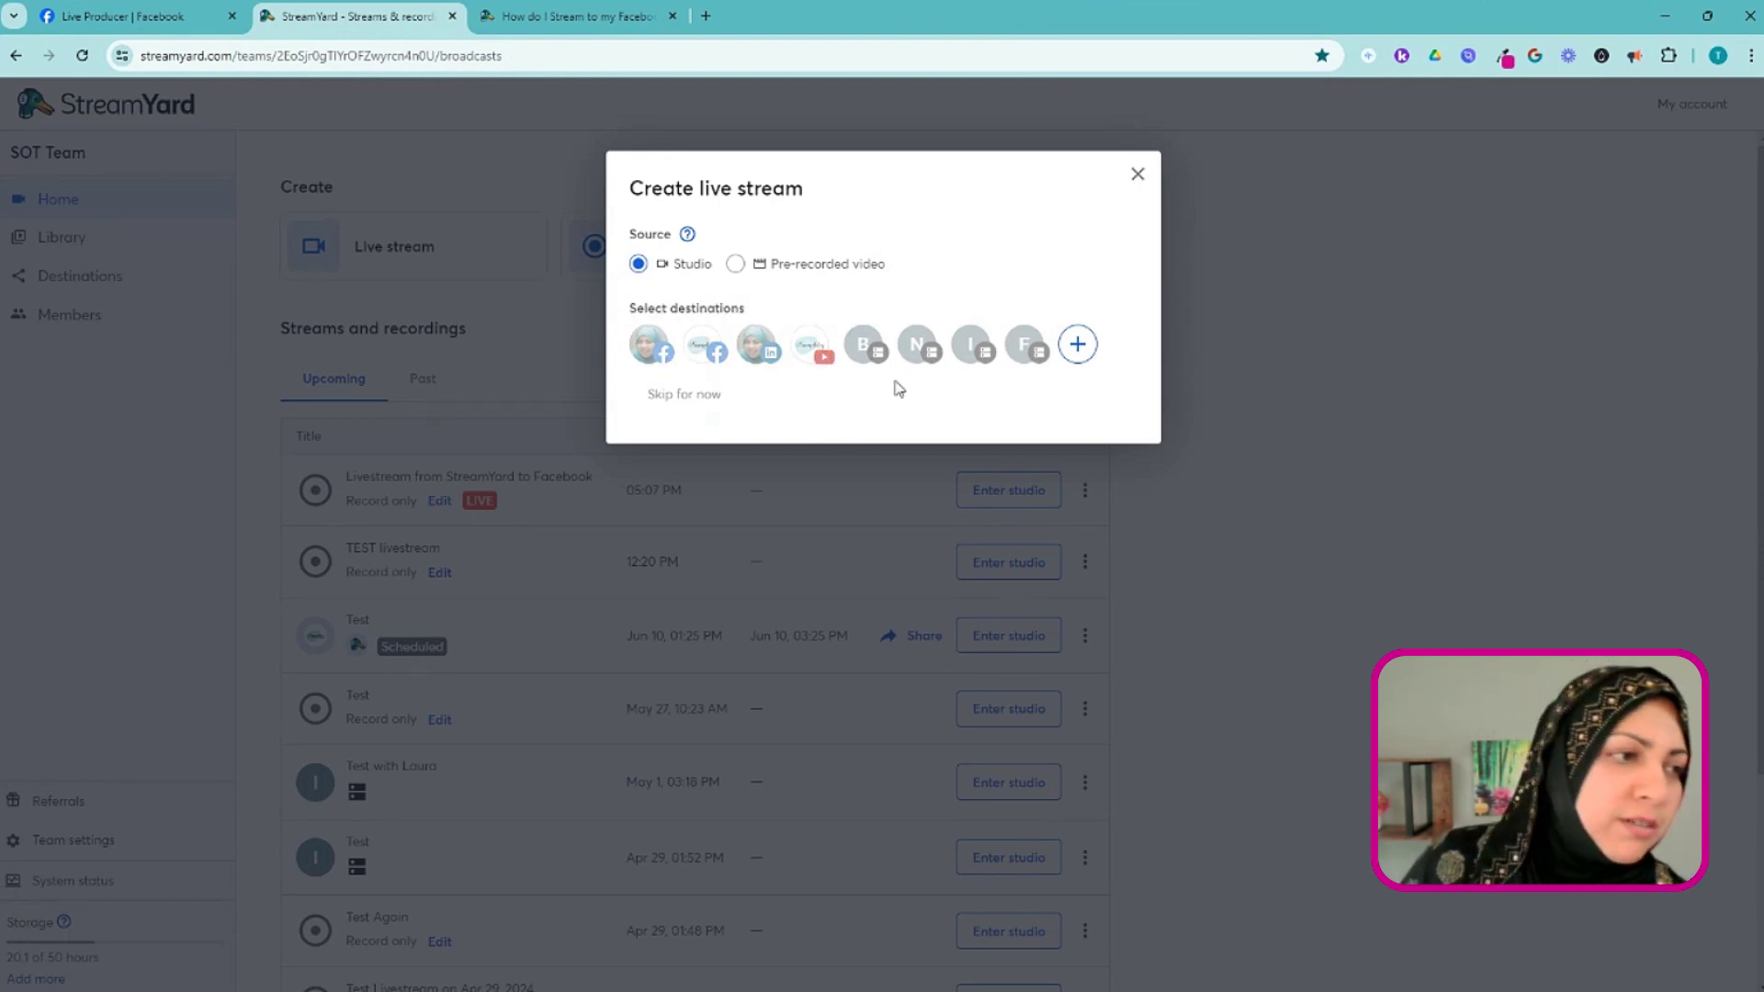
{"action": "left_click", "coordinate": [1023, 347]}
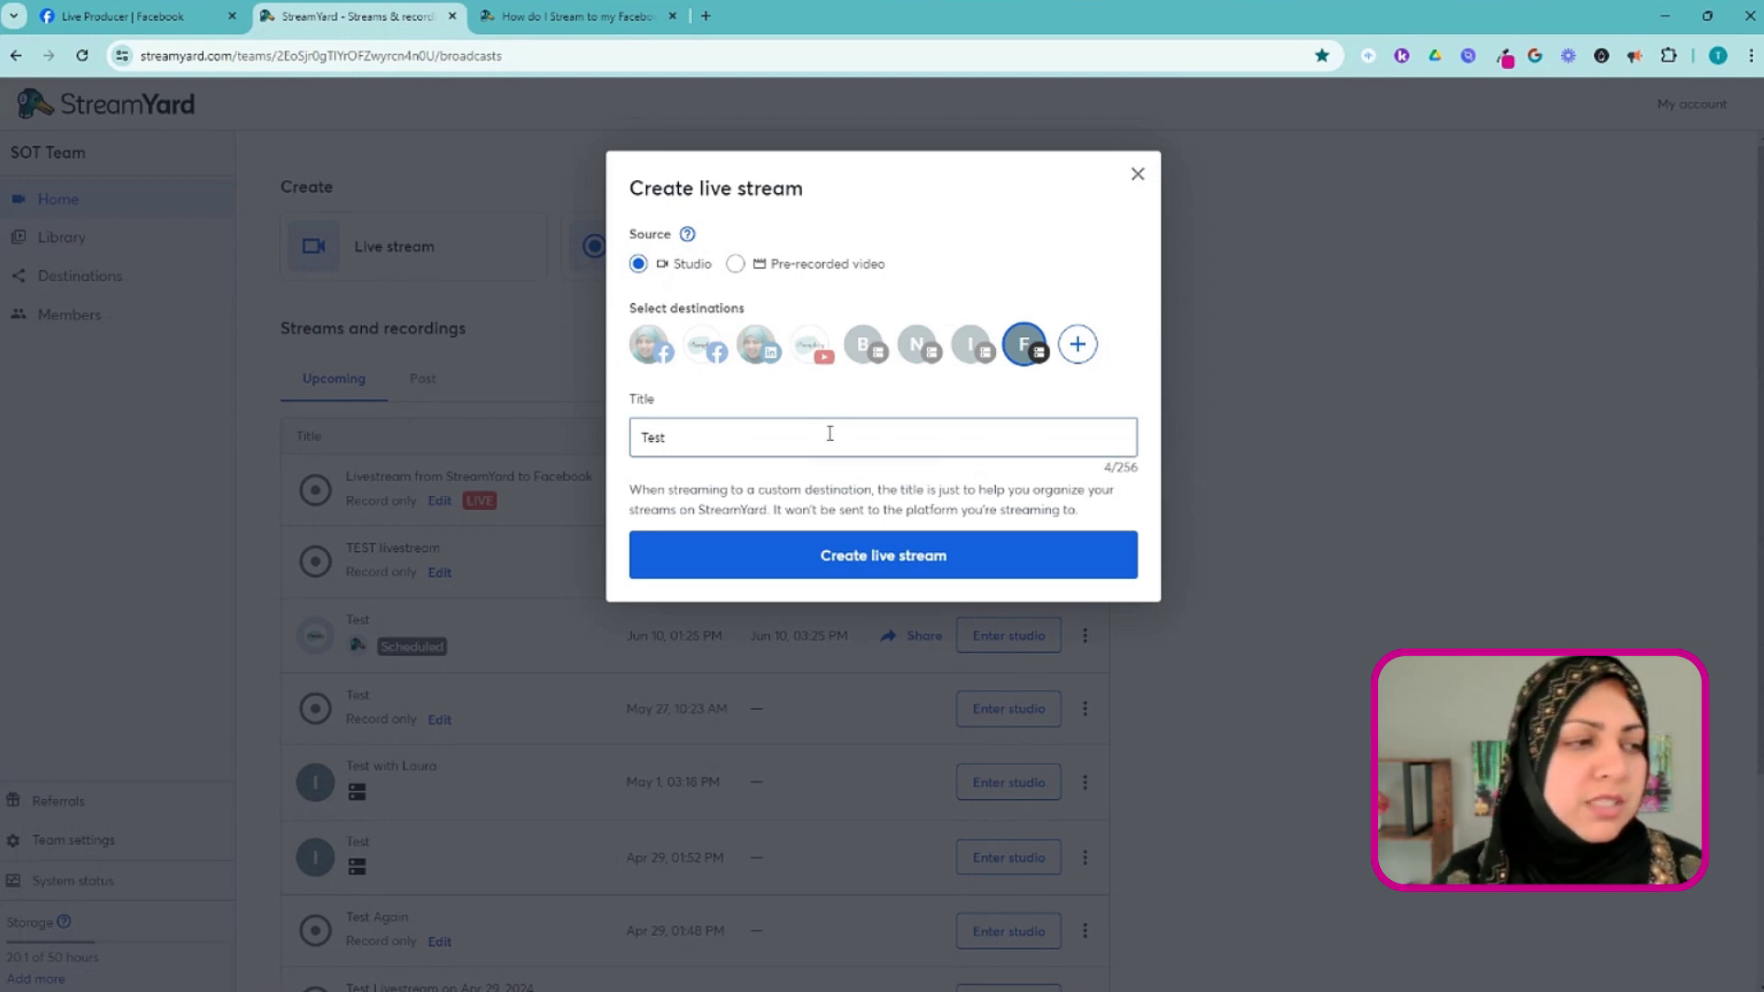
{"action": "left_click", "coordinate": [885, 561]}
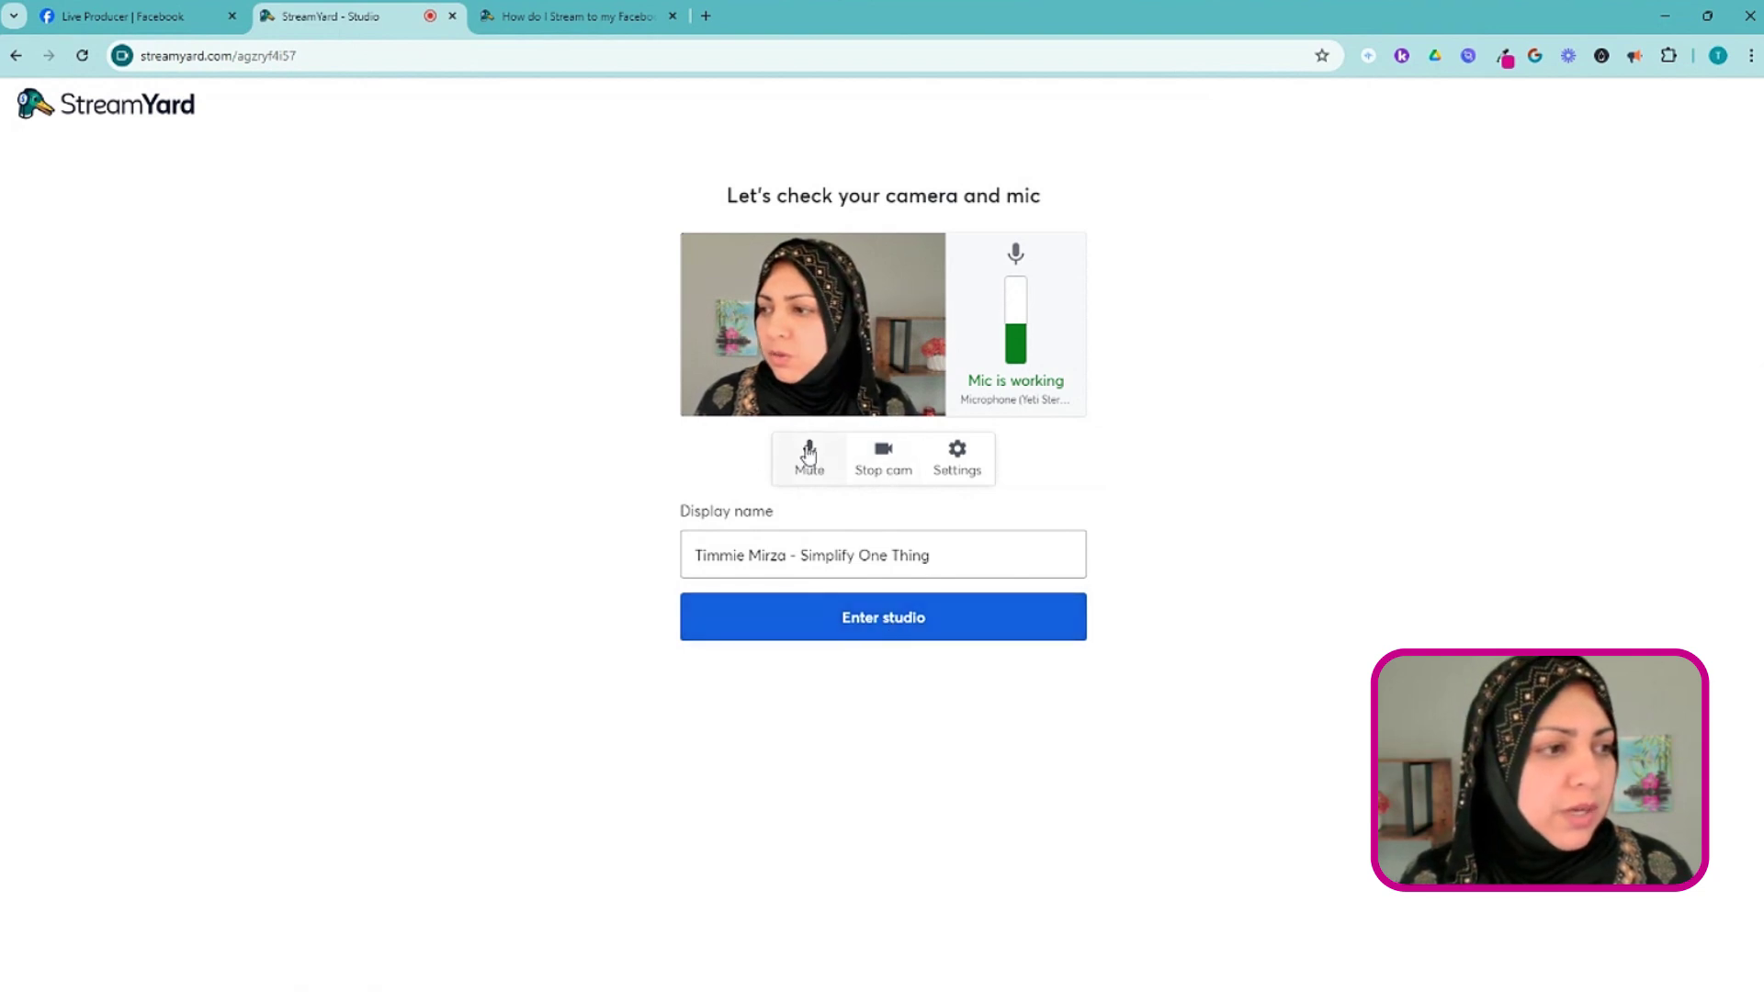
Mute the mic with Ctrl+D, enter the studio, add the camera to stage, and go live
{"action": "key", "text": "ctrl+d"}
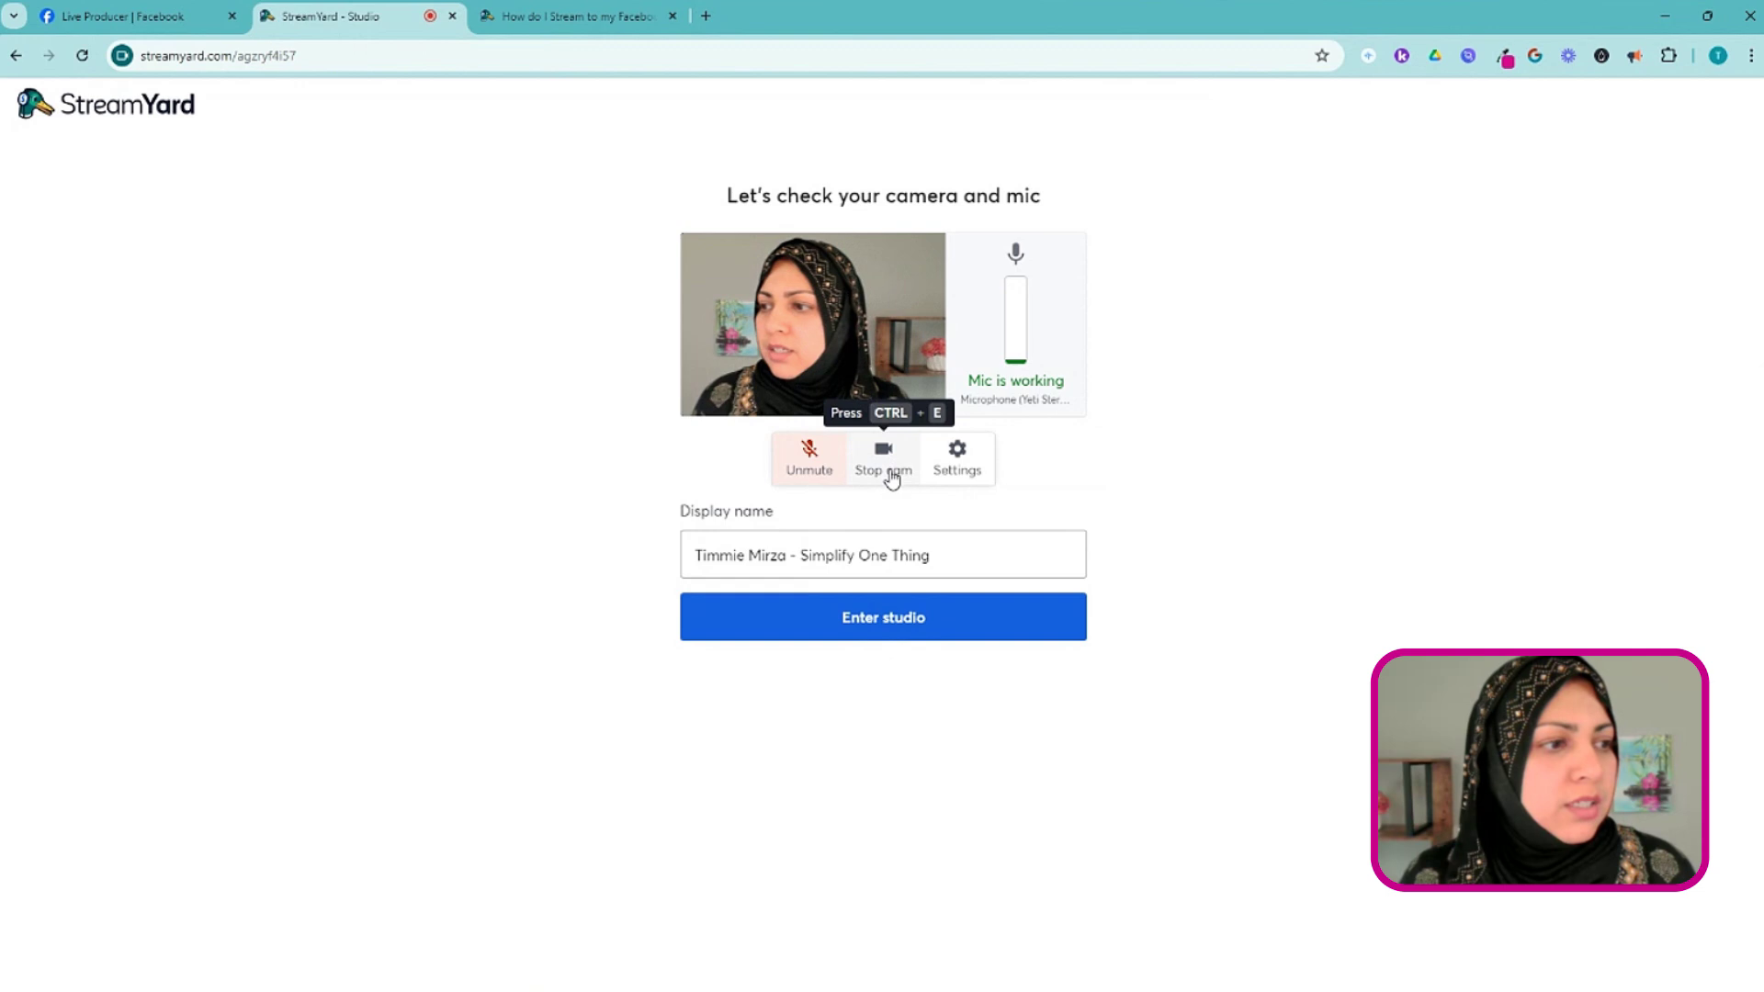
{"action": "left_click", "coordinate": [878, 620]}
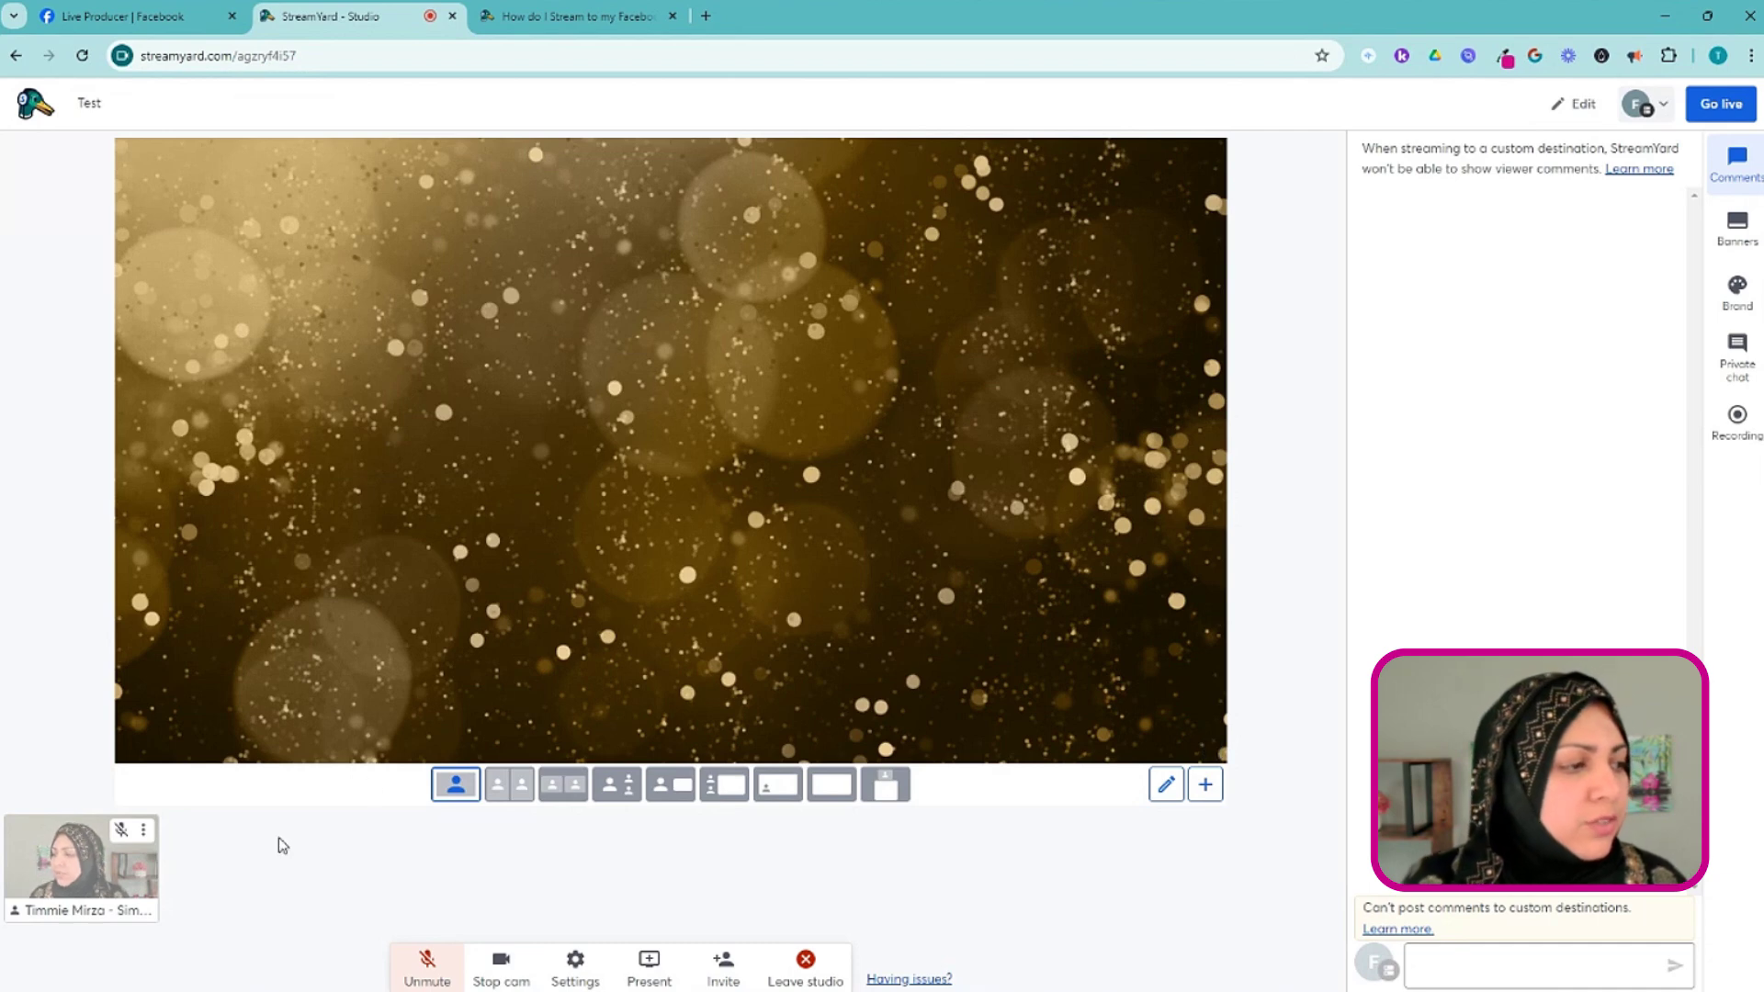
{"action": "left_click", "coordinate": [84, 869]}
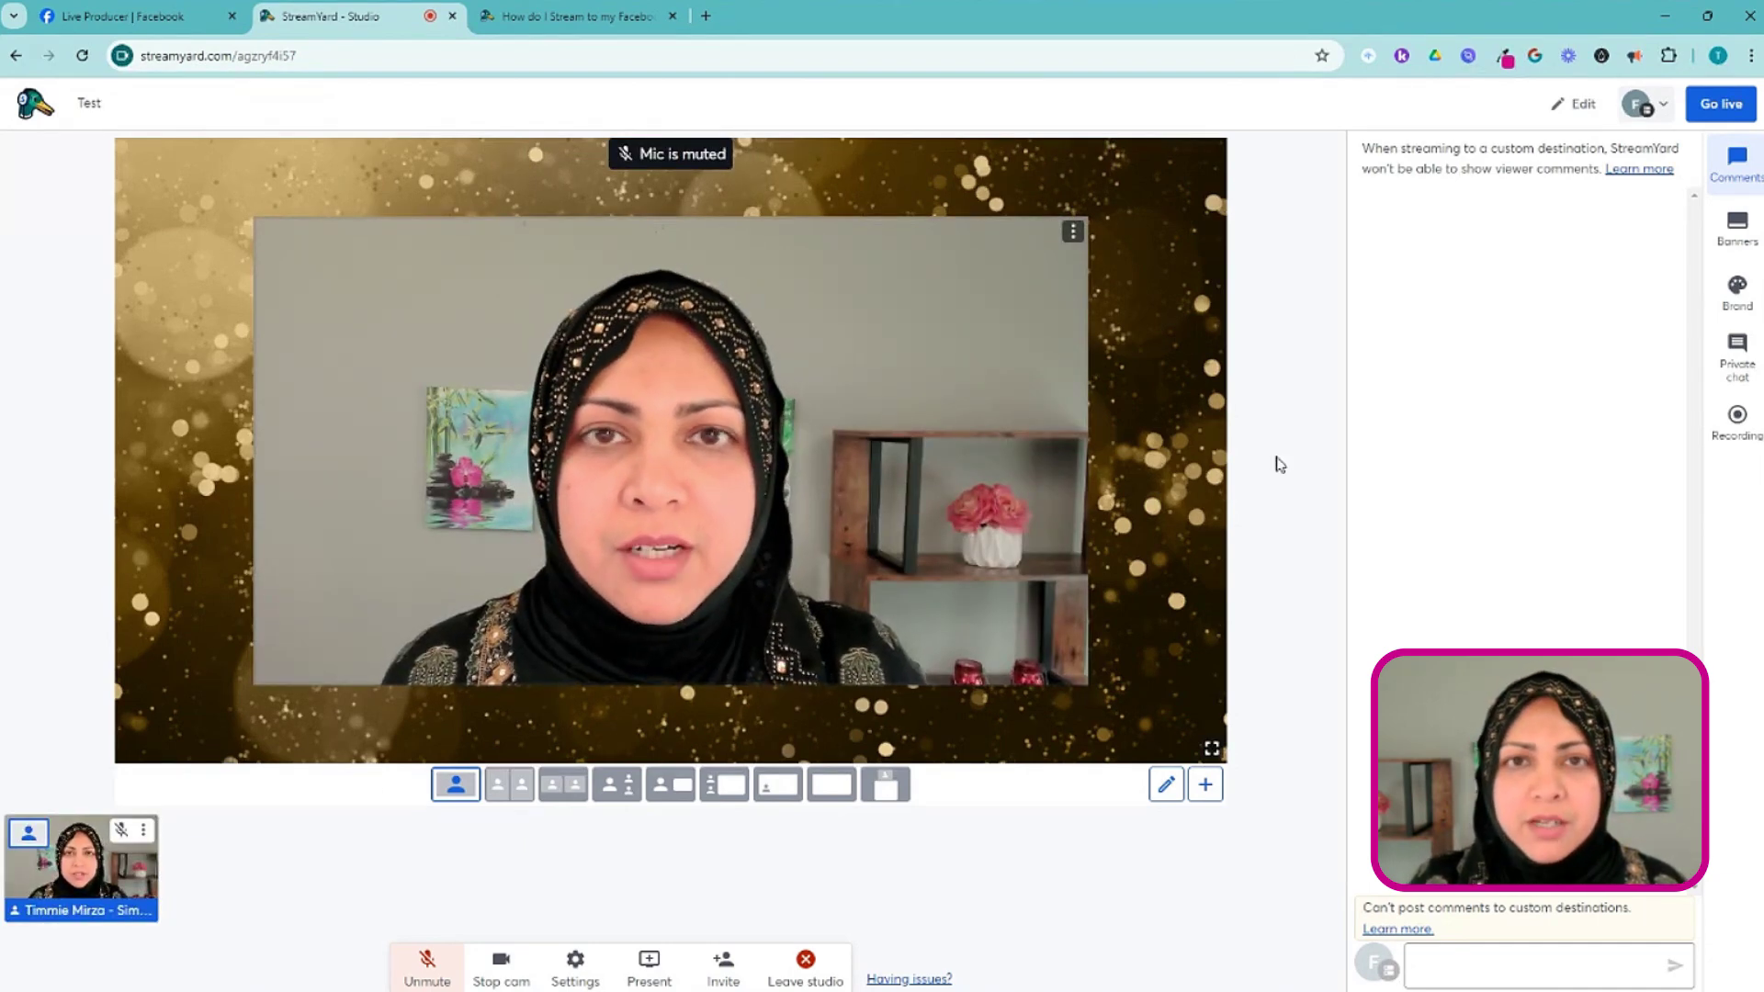
{"action": "left_click", "coordinate": [1721, 106]}
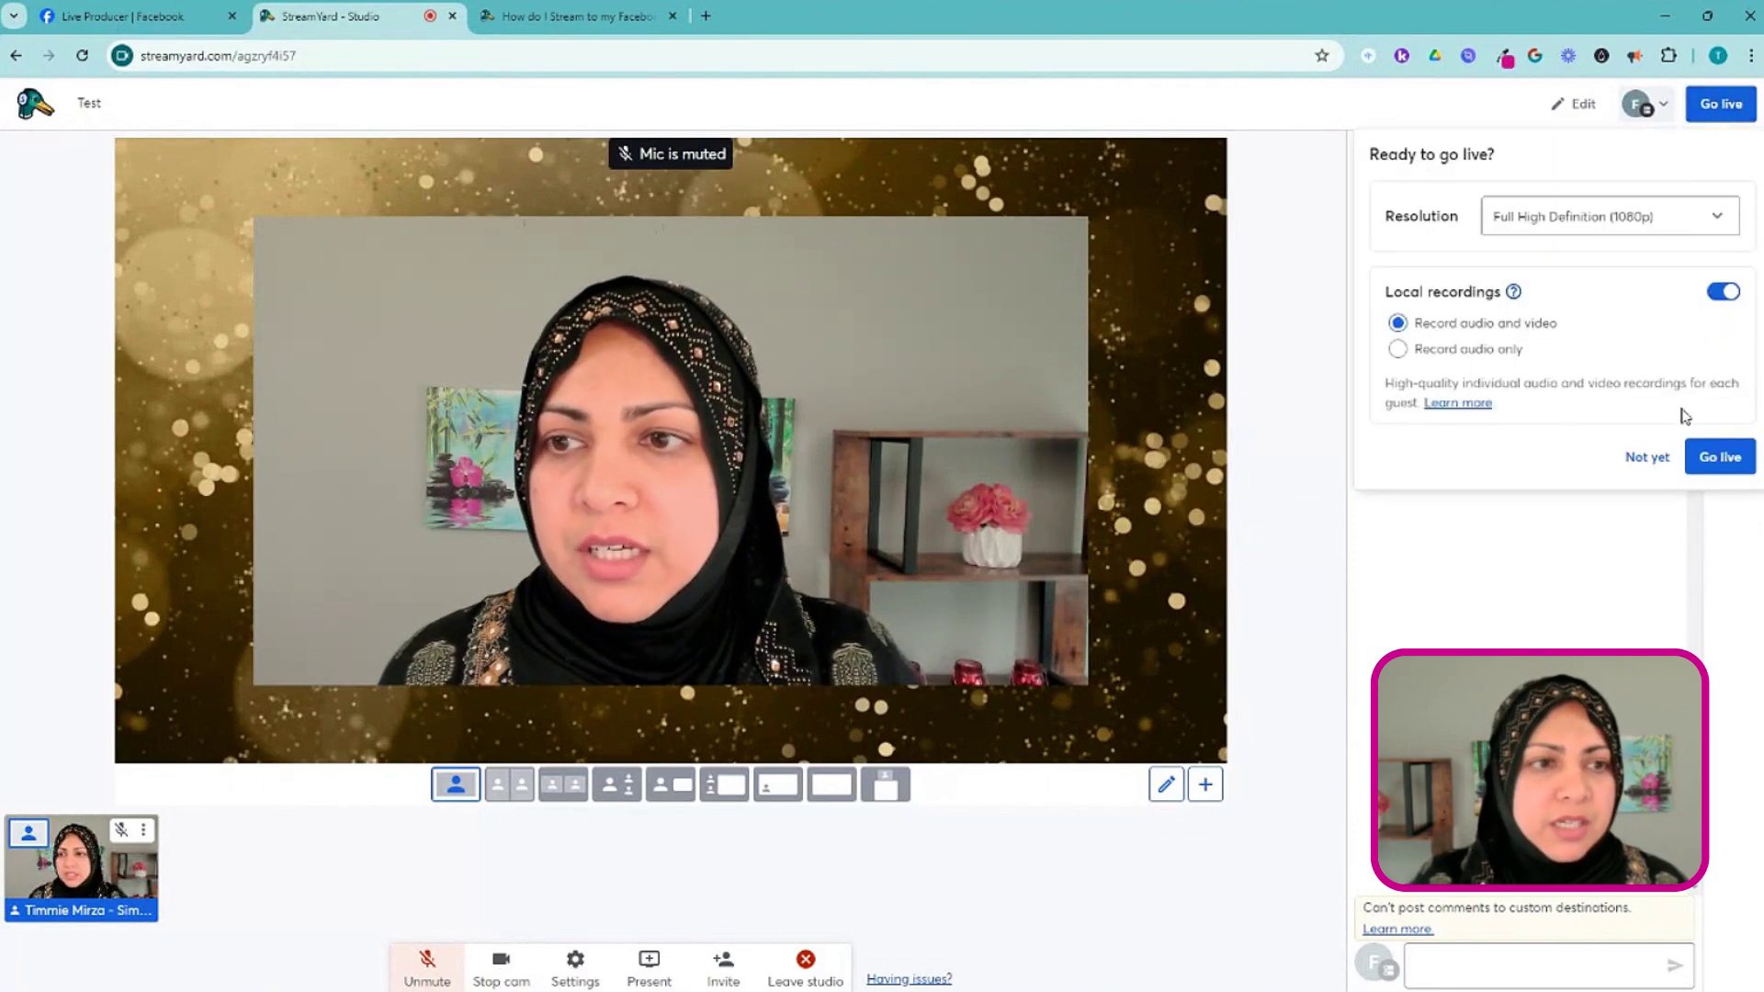
{"action": "left_click", "coordinate": [1720, 460]}
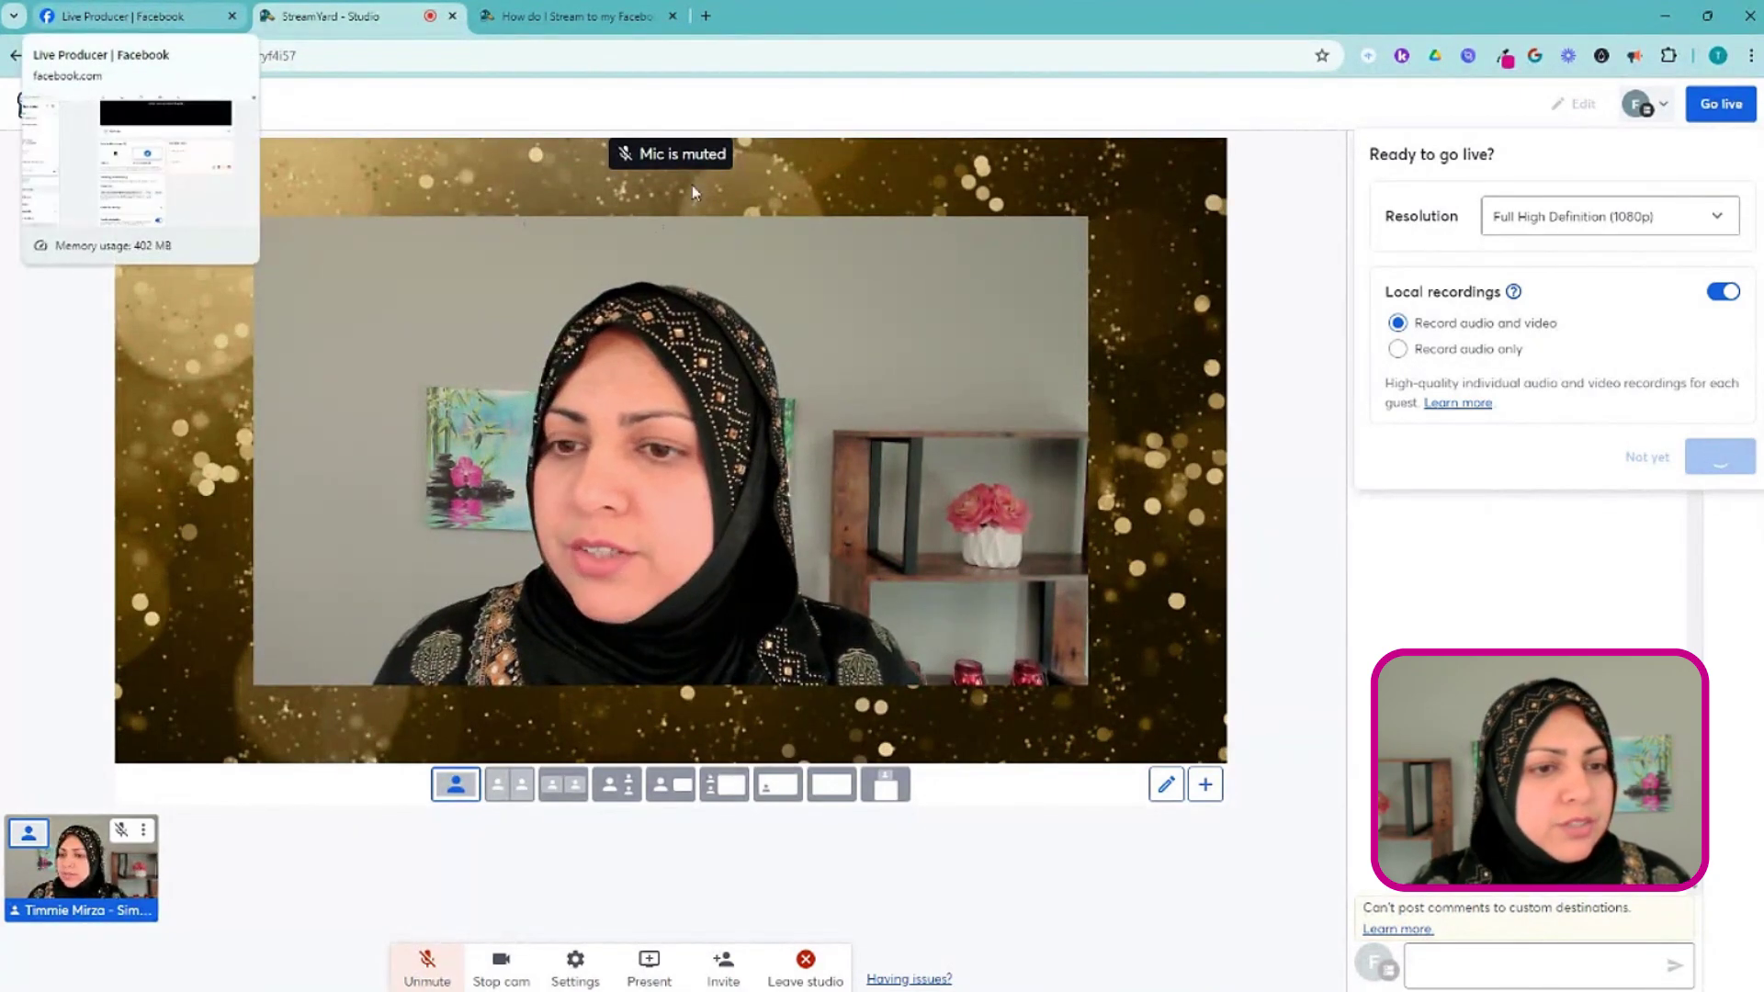
Check that the Live Producer preview shows the StreamYard camera feed with the video source connected
{"action": "left_click", "coordinate": [124, 16]}
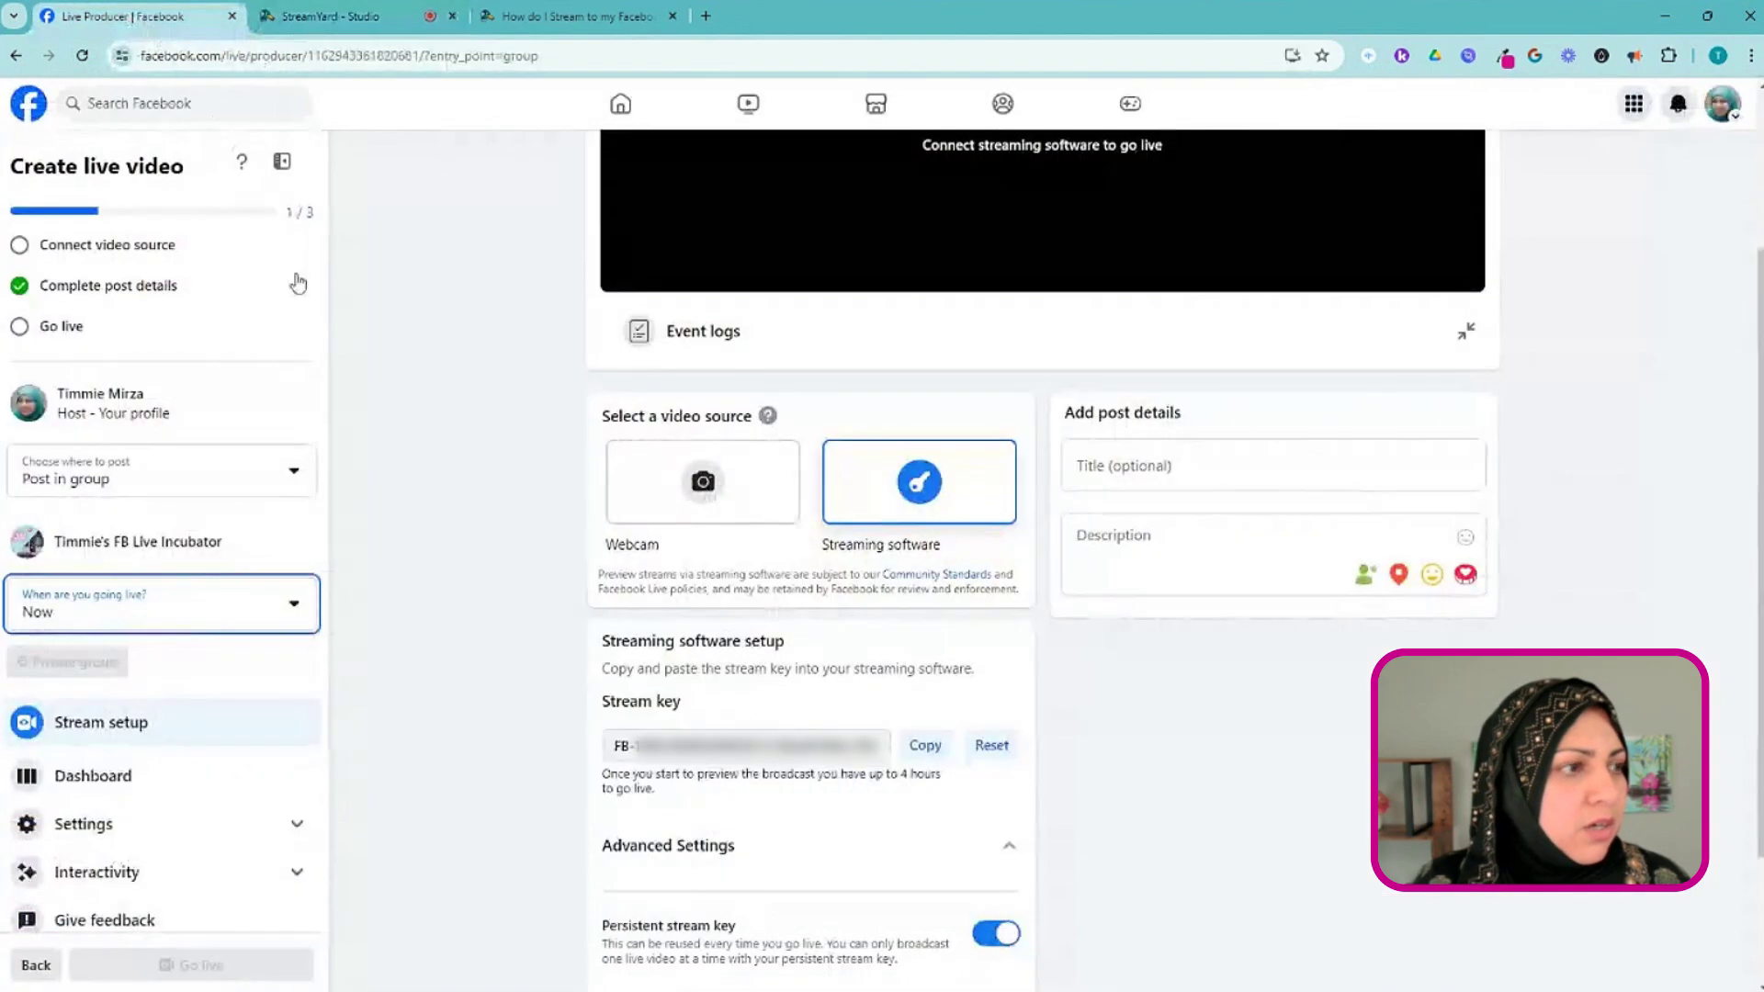
{"action": "scroll", "coordinate": [1016, 675], "scroll_direction": "up", "scroll_amount": 1}
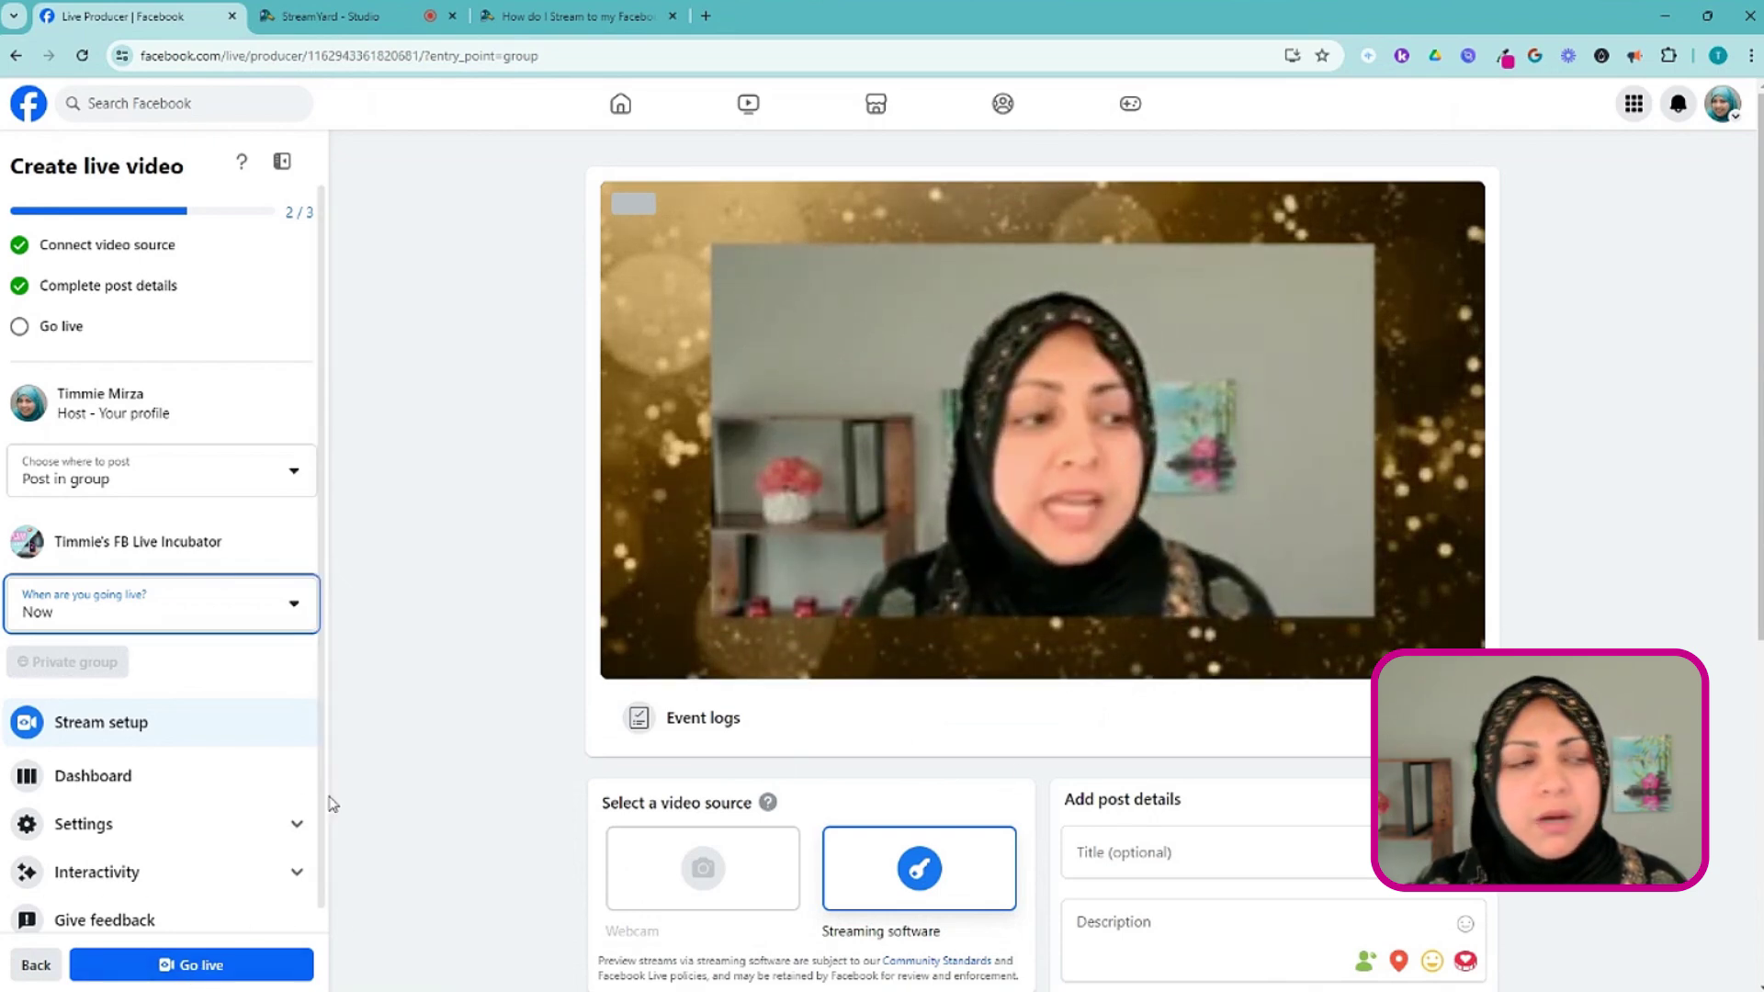
{"action": "scroll", "coordinate": [1075, 702], "scroll_direction": "down", "scroll_amount": 3}
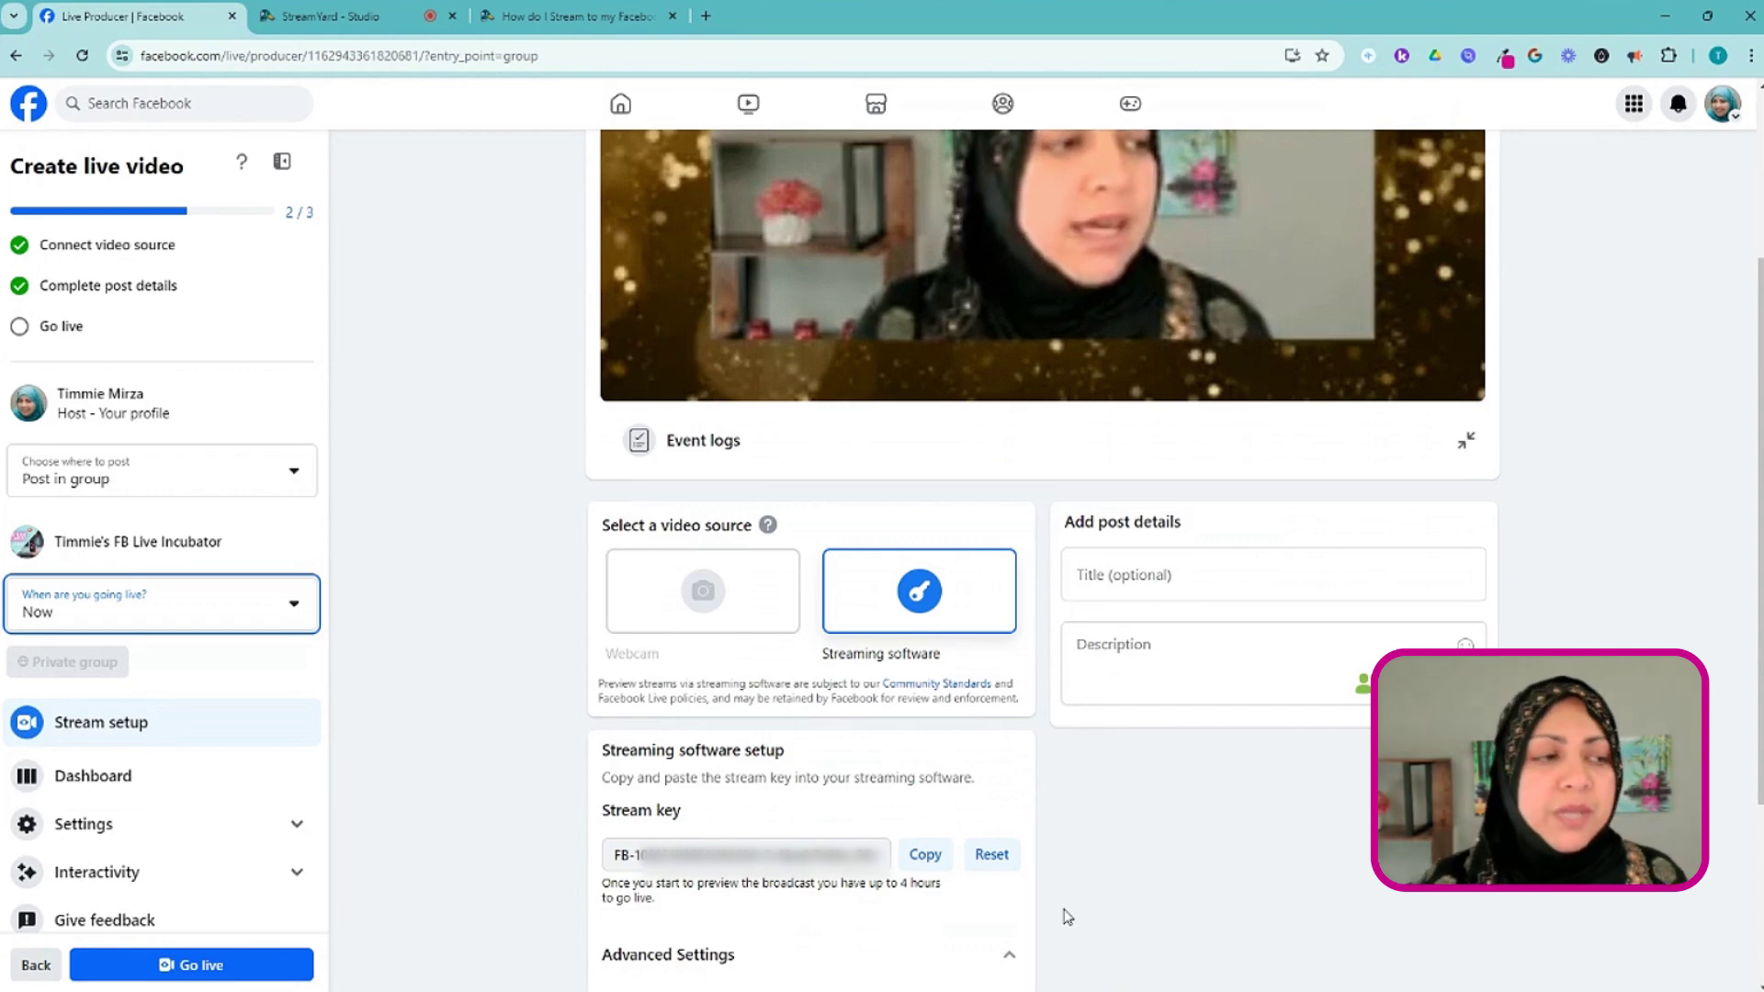
{"action": "scroll", "coordinate": [1090, 921], "scroll_direction": "up", "scroll_amount": 3}
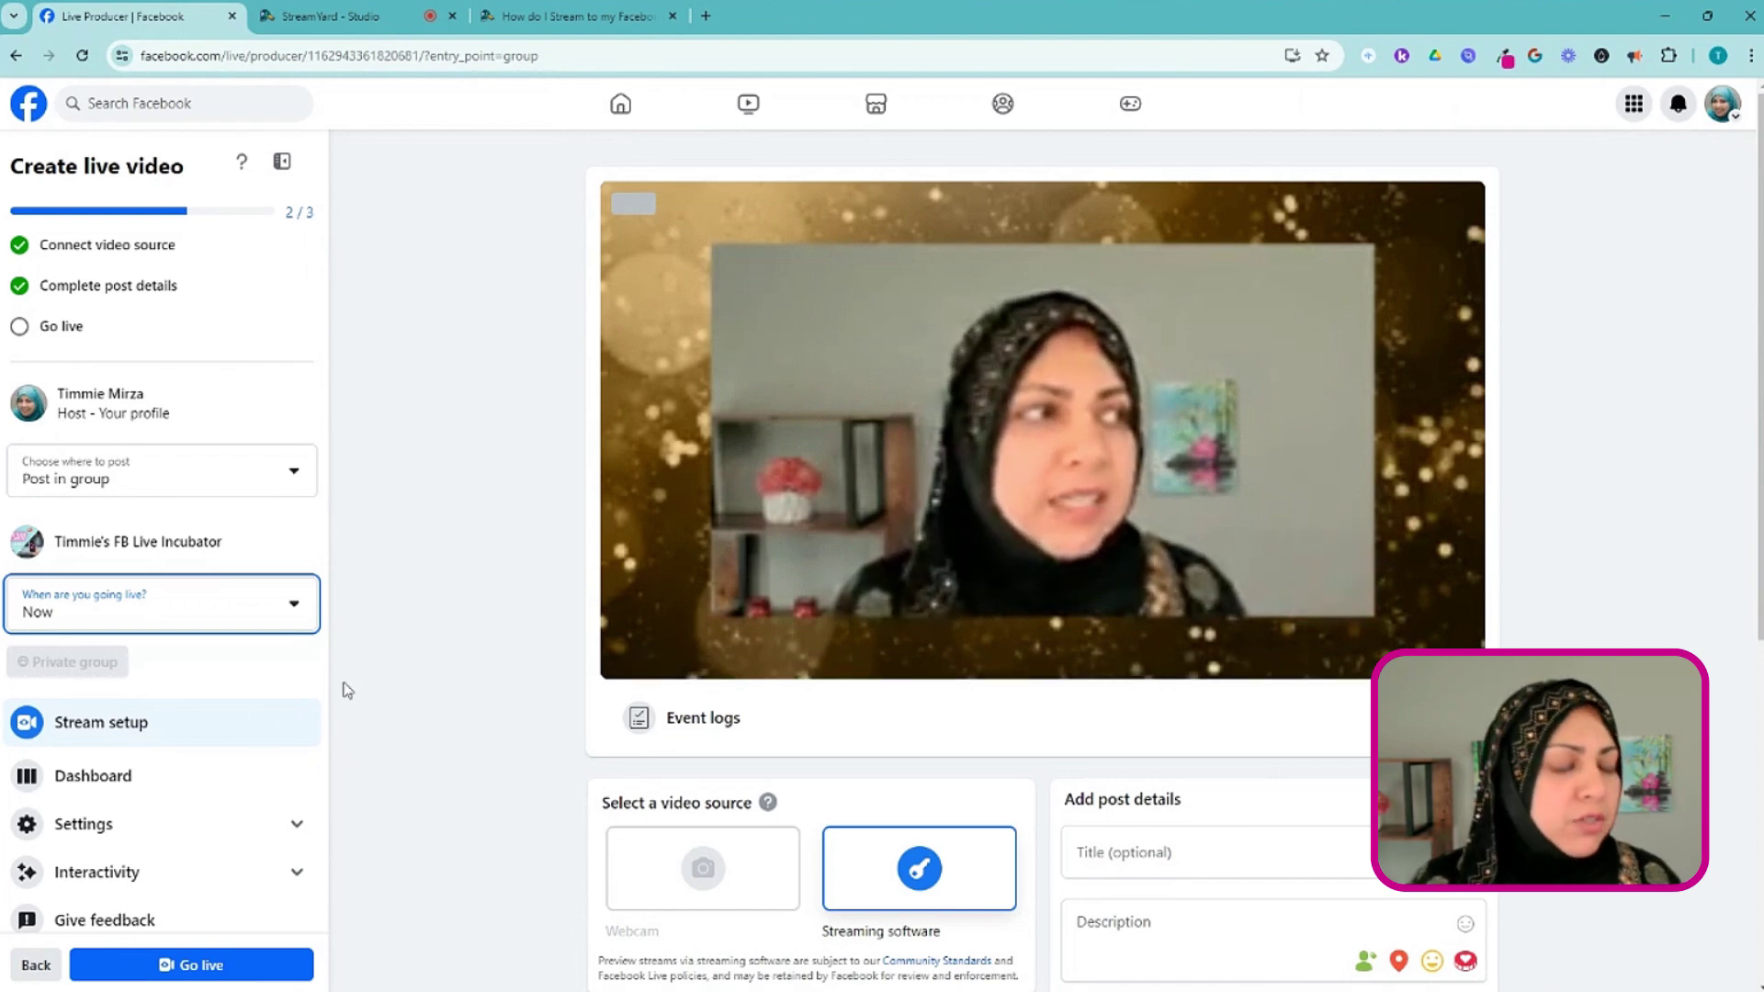
{"action": "scroll", "coordinate": [230, 716], "scroll_direction": "down", "scroll_amount": 1}
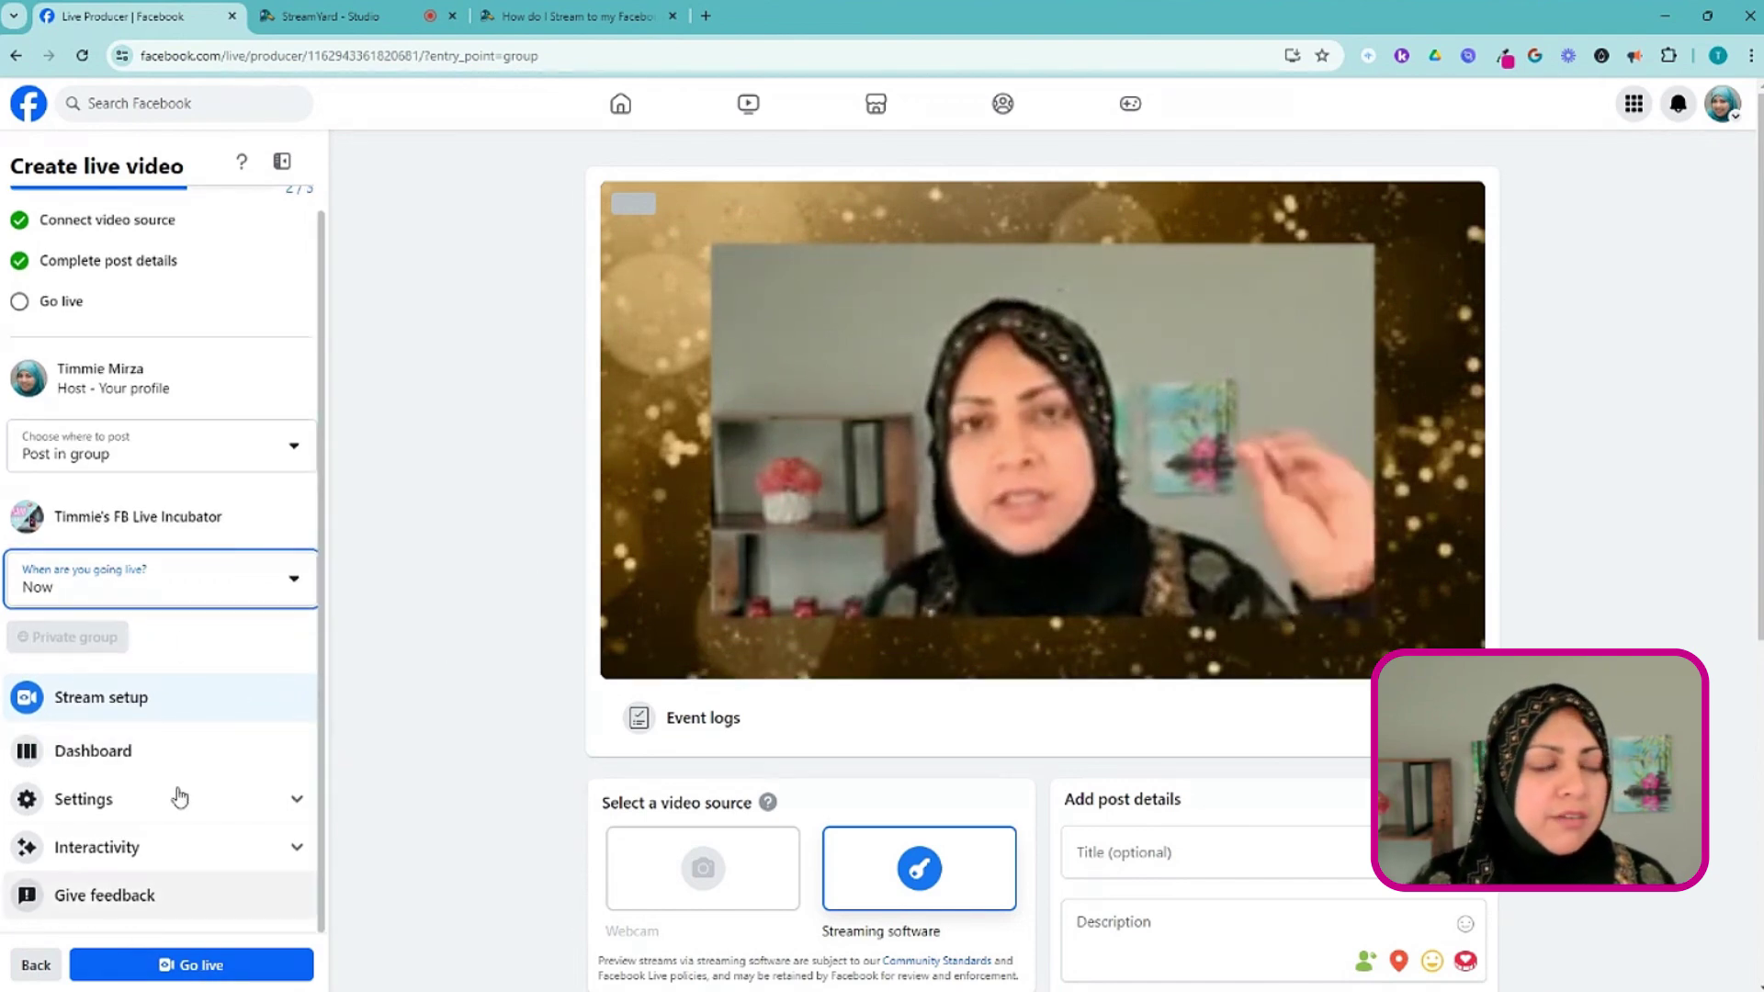
Title the live video 'Test ng livestreaming' and start broadcasting it to the group
{"action": "left_click", "coordinate": [1188, 862]}
{"action": "type", "text": "Test"}
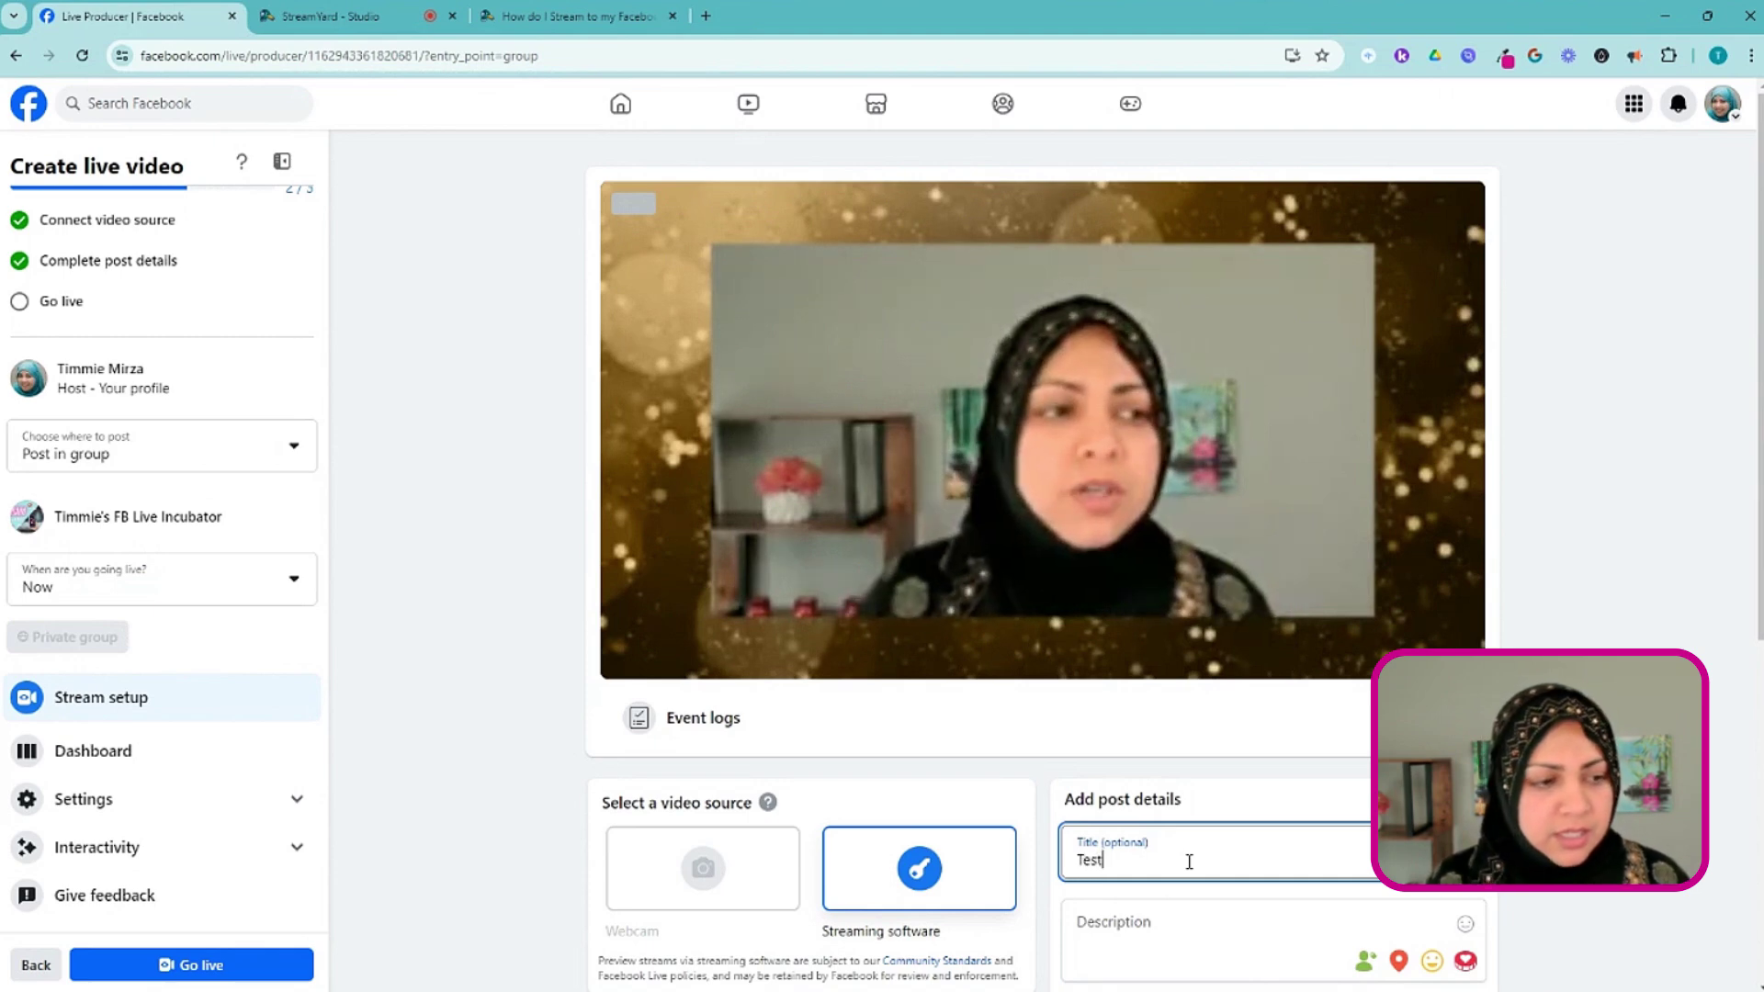
{"action": "type", "text": " ng liv"}
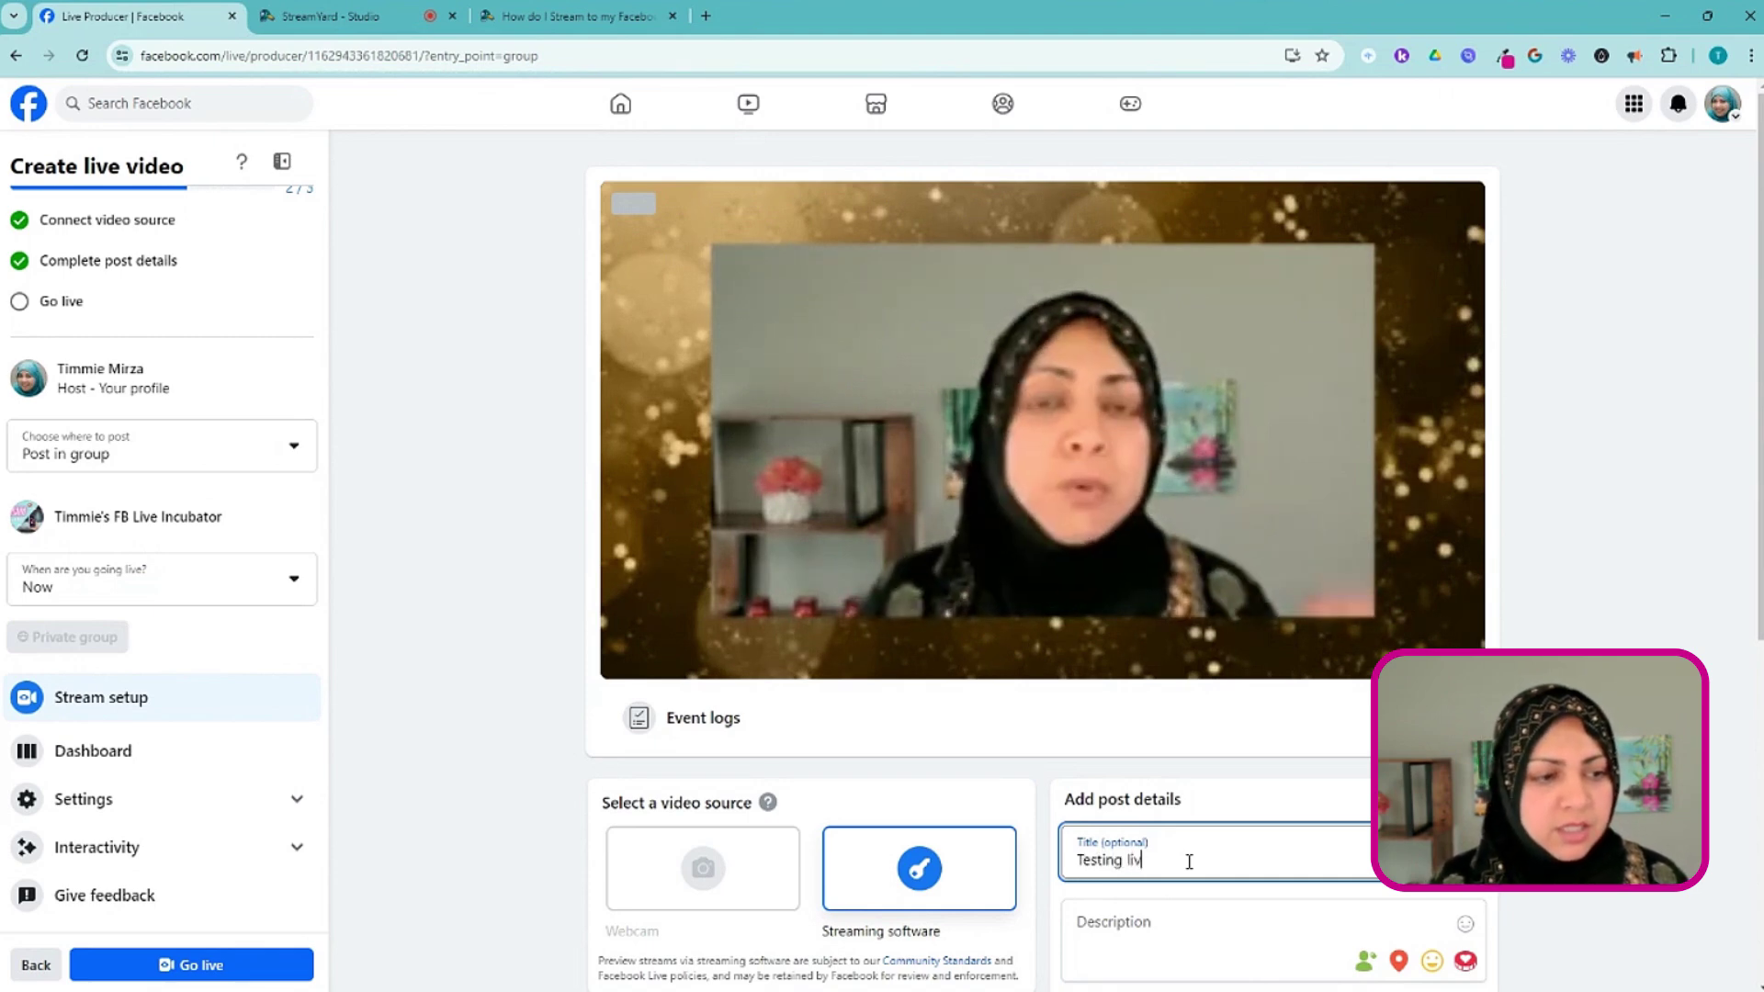
{"action": "type", "text": "estreaming"}
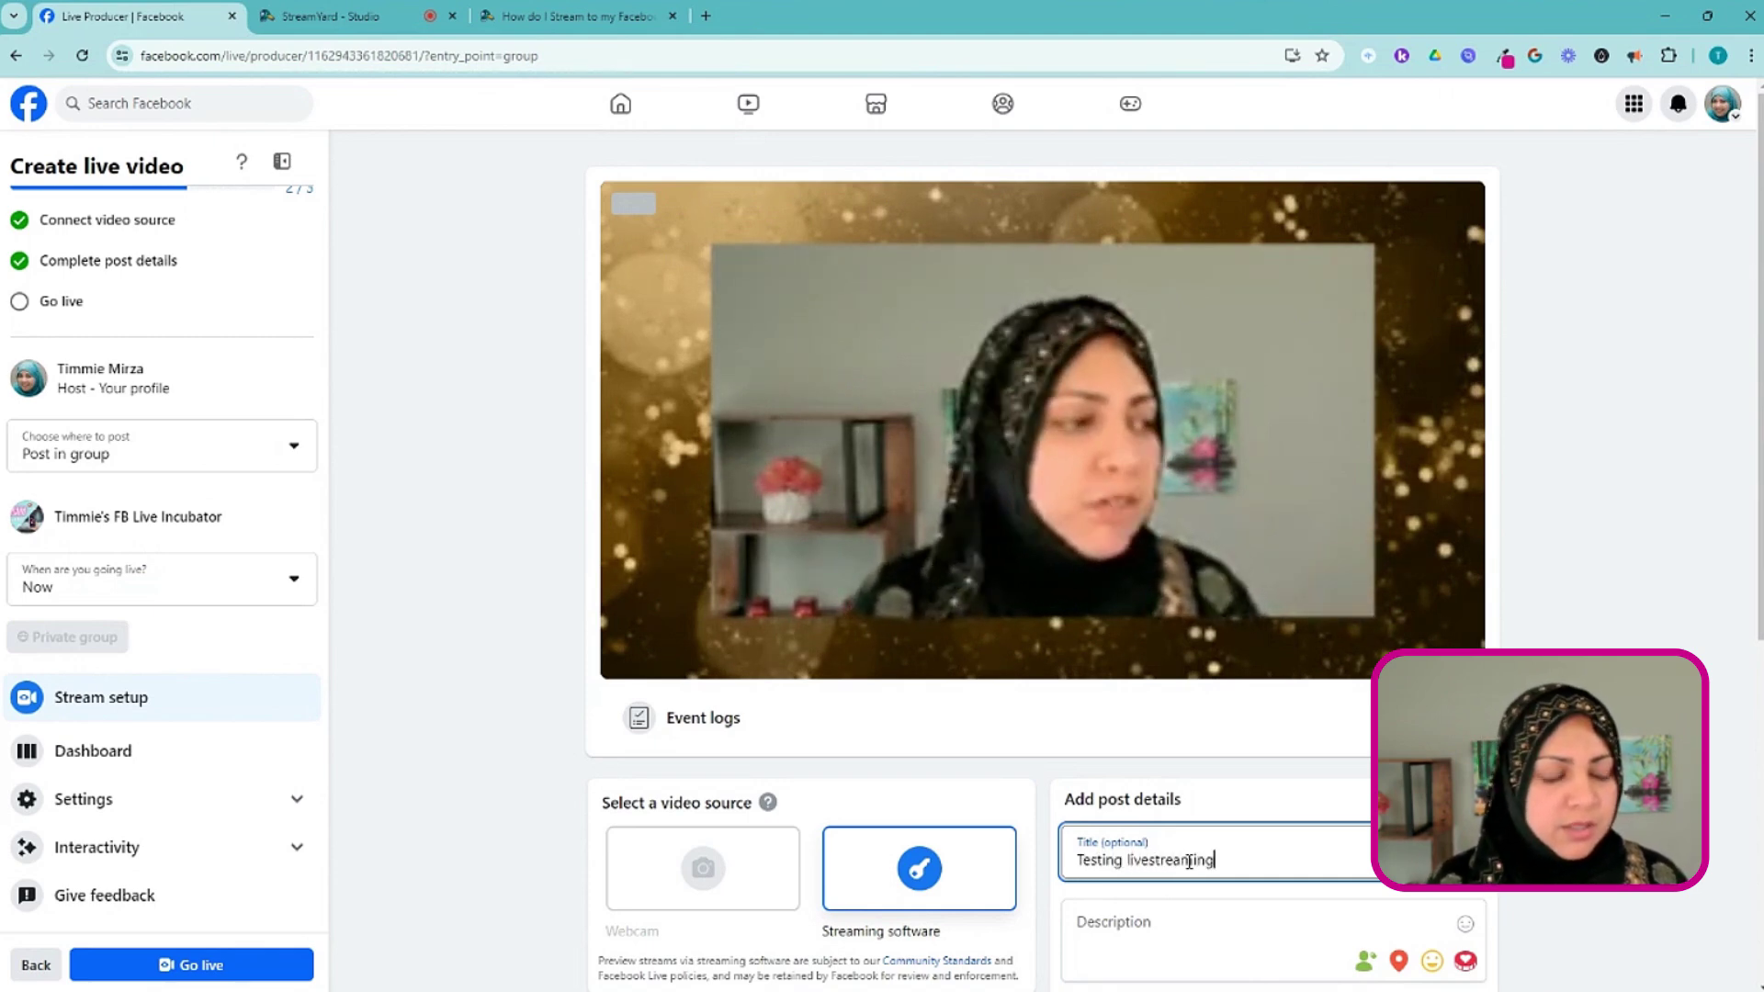
{"action": "left_click", "coordinate": [189, 965]}
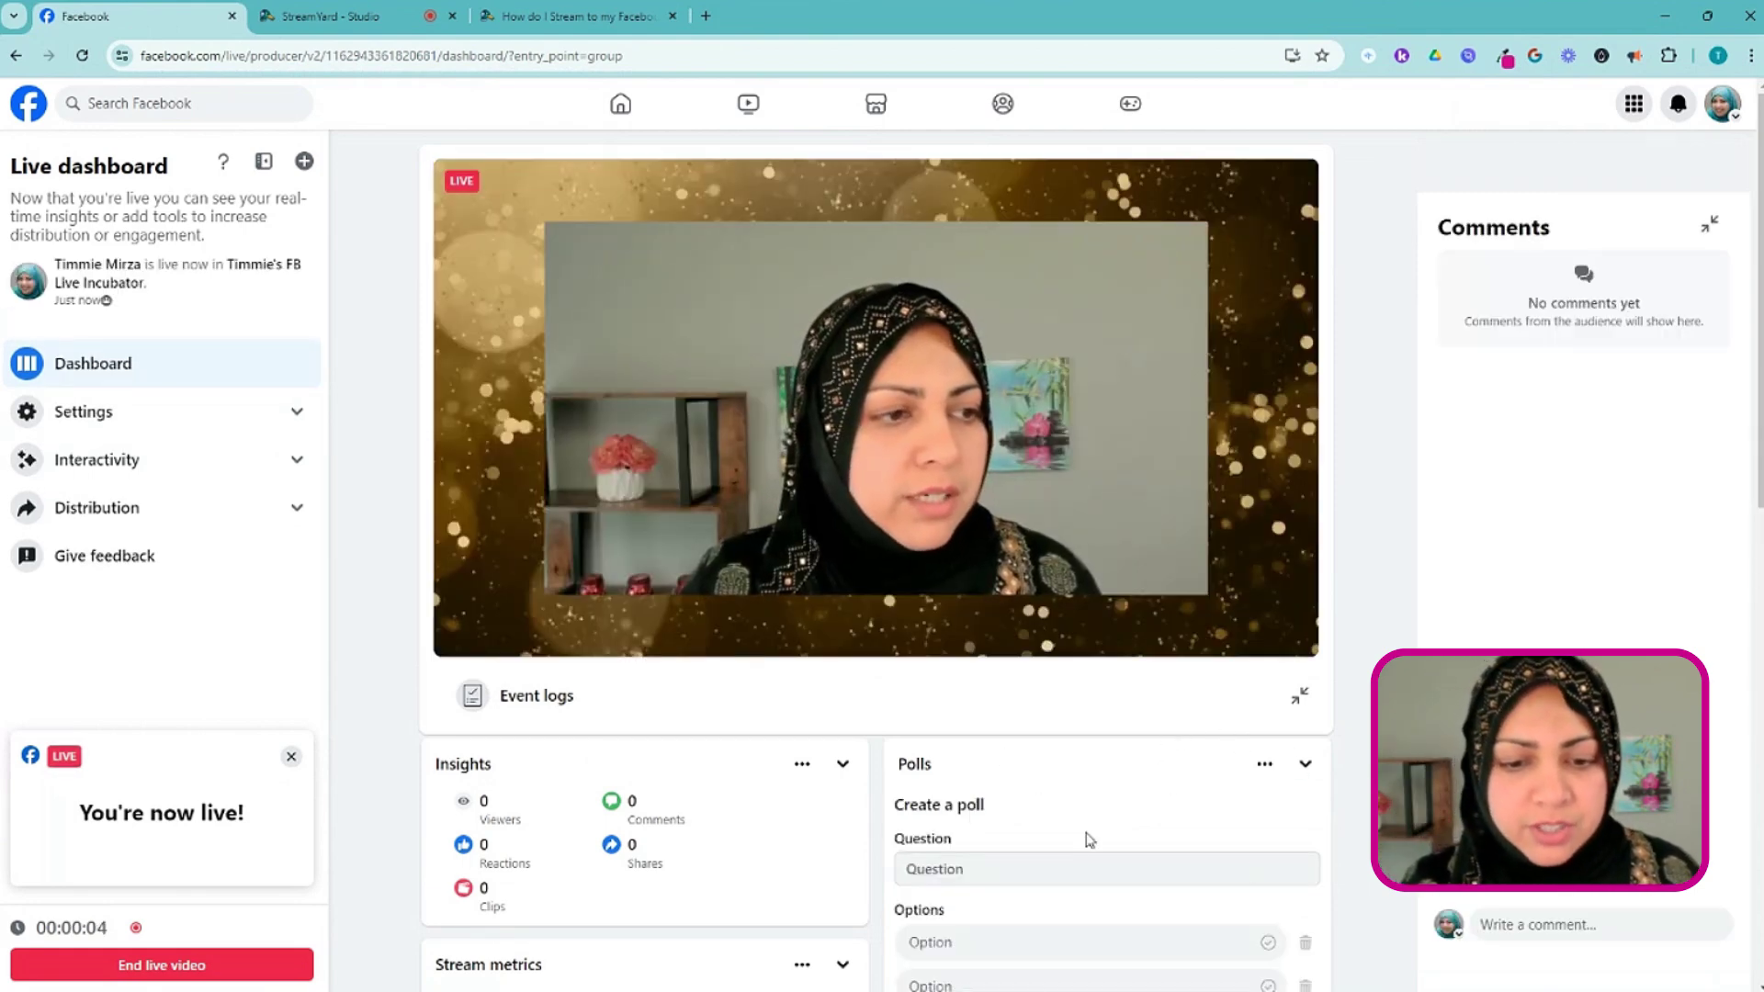
Review the Live dashboard's Insights and stream metrics, then return to the StreamYard studio
{"action": "scroll", "coordinate": [1081, 405], "scroll_direction": "down", "scroll_amount": 4}
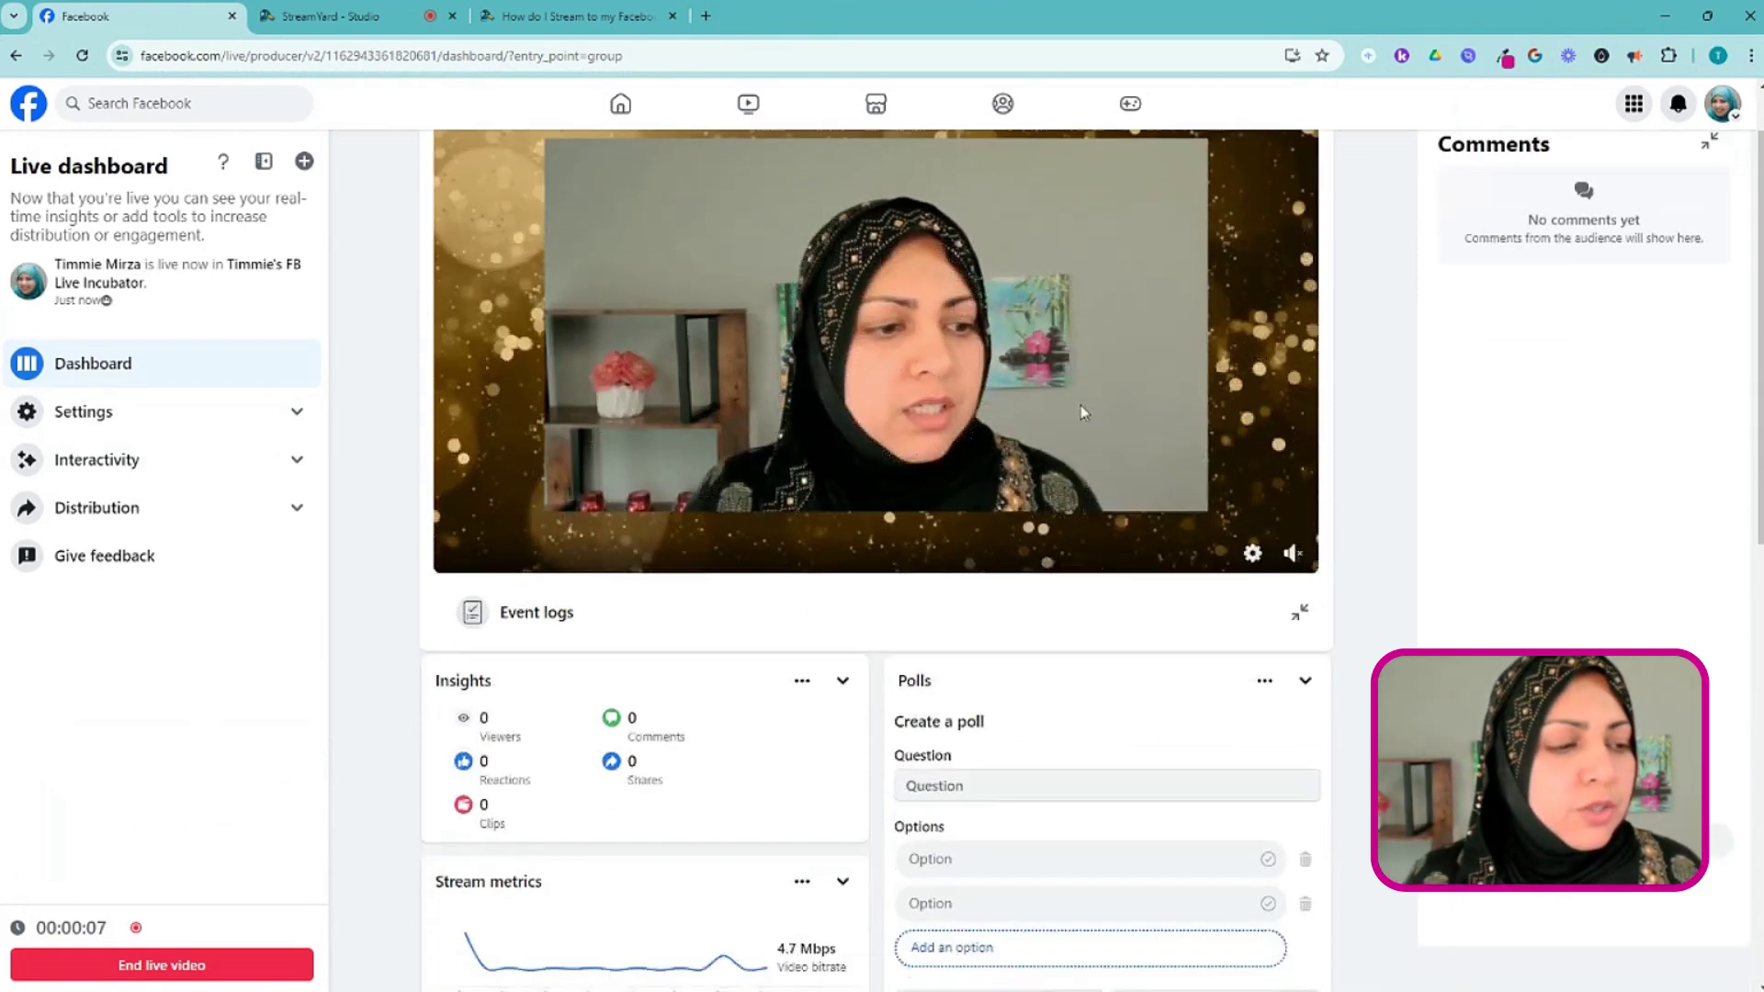
{"action": "scroll", "coordinate": [1157, 643], "scroll_direction": "up", "scroll_amount": 4}
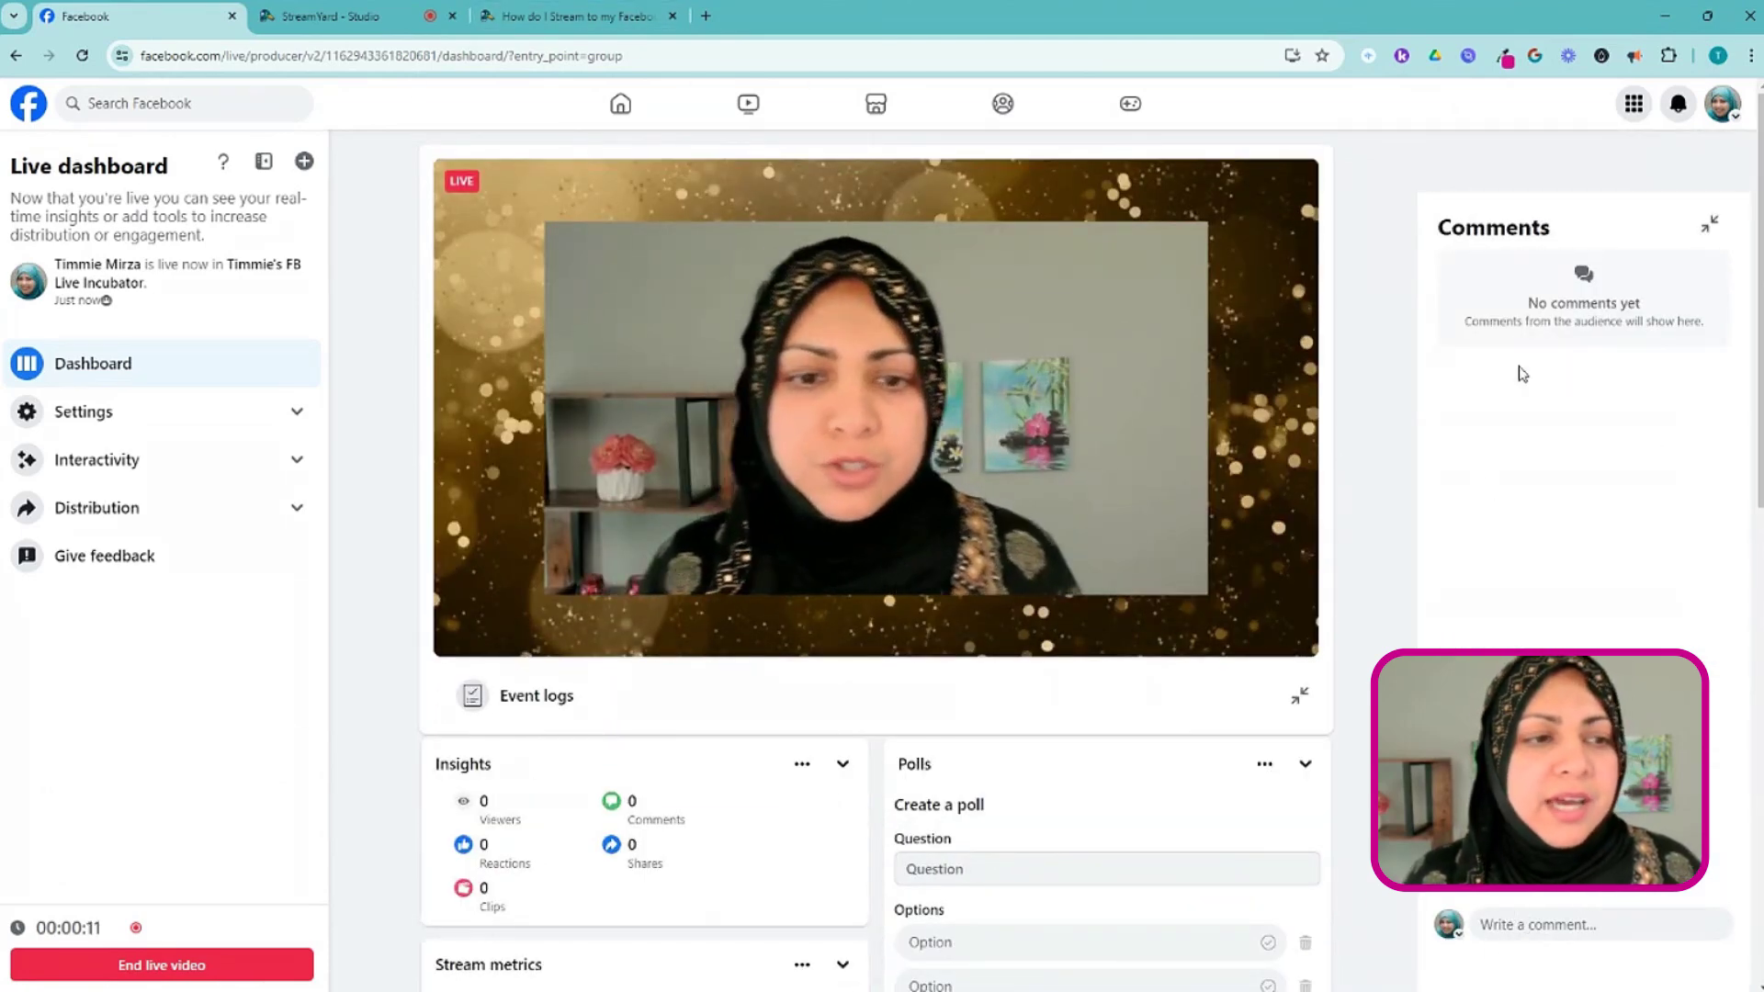
{"action": "scroll", "coordinate": [1523, 634], "scroll_direction": "down", "scroll_amount": 2}
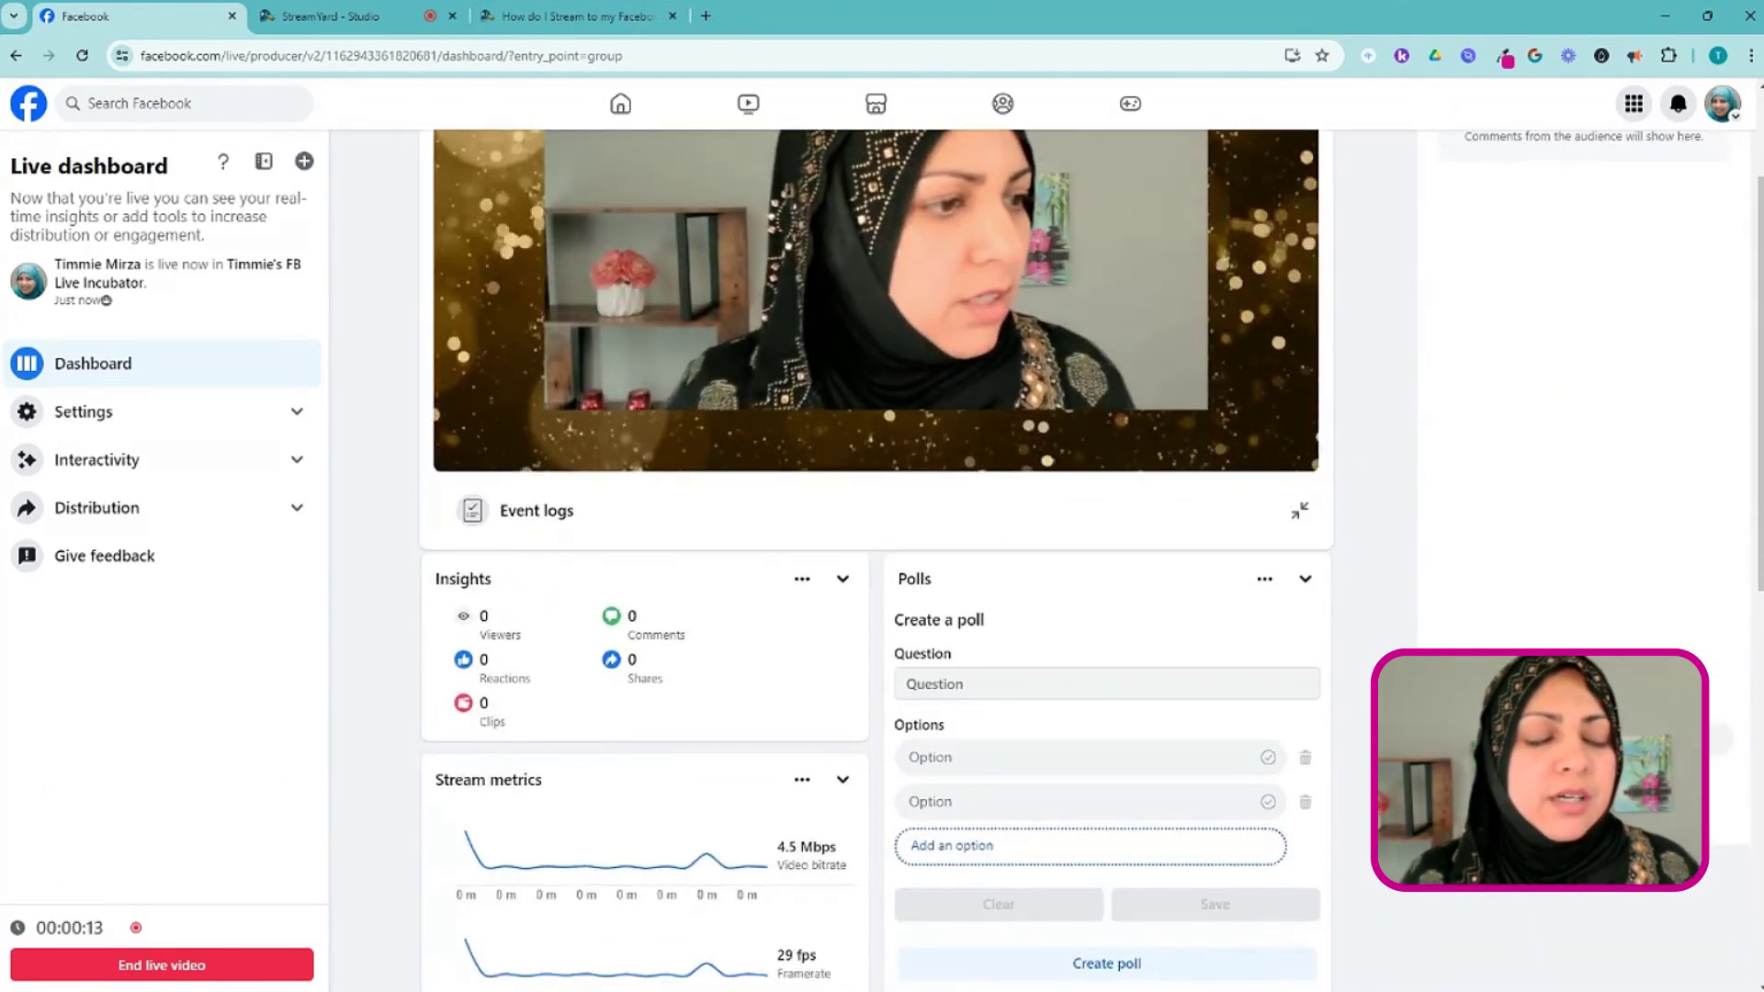
{"action": "scroll", "coordinate": [948, 727], "scroll_direction": "up", "scroll_amount": 2}
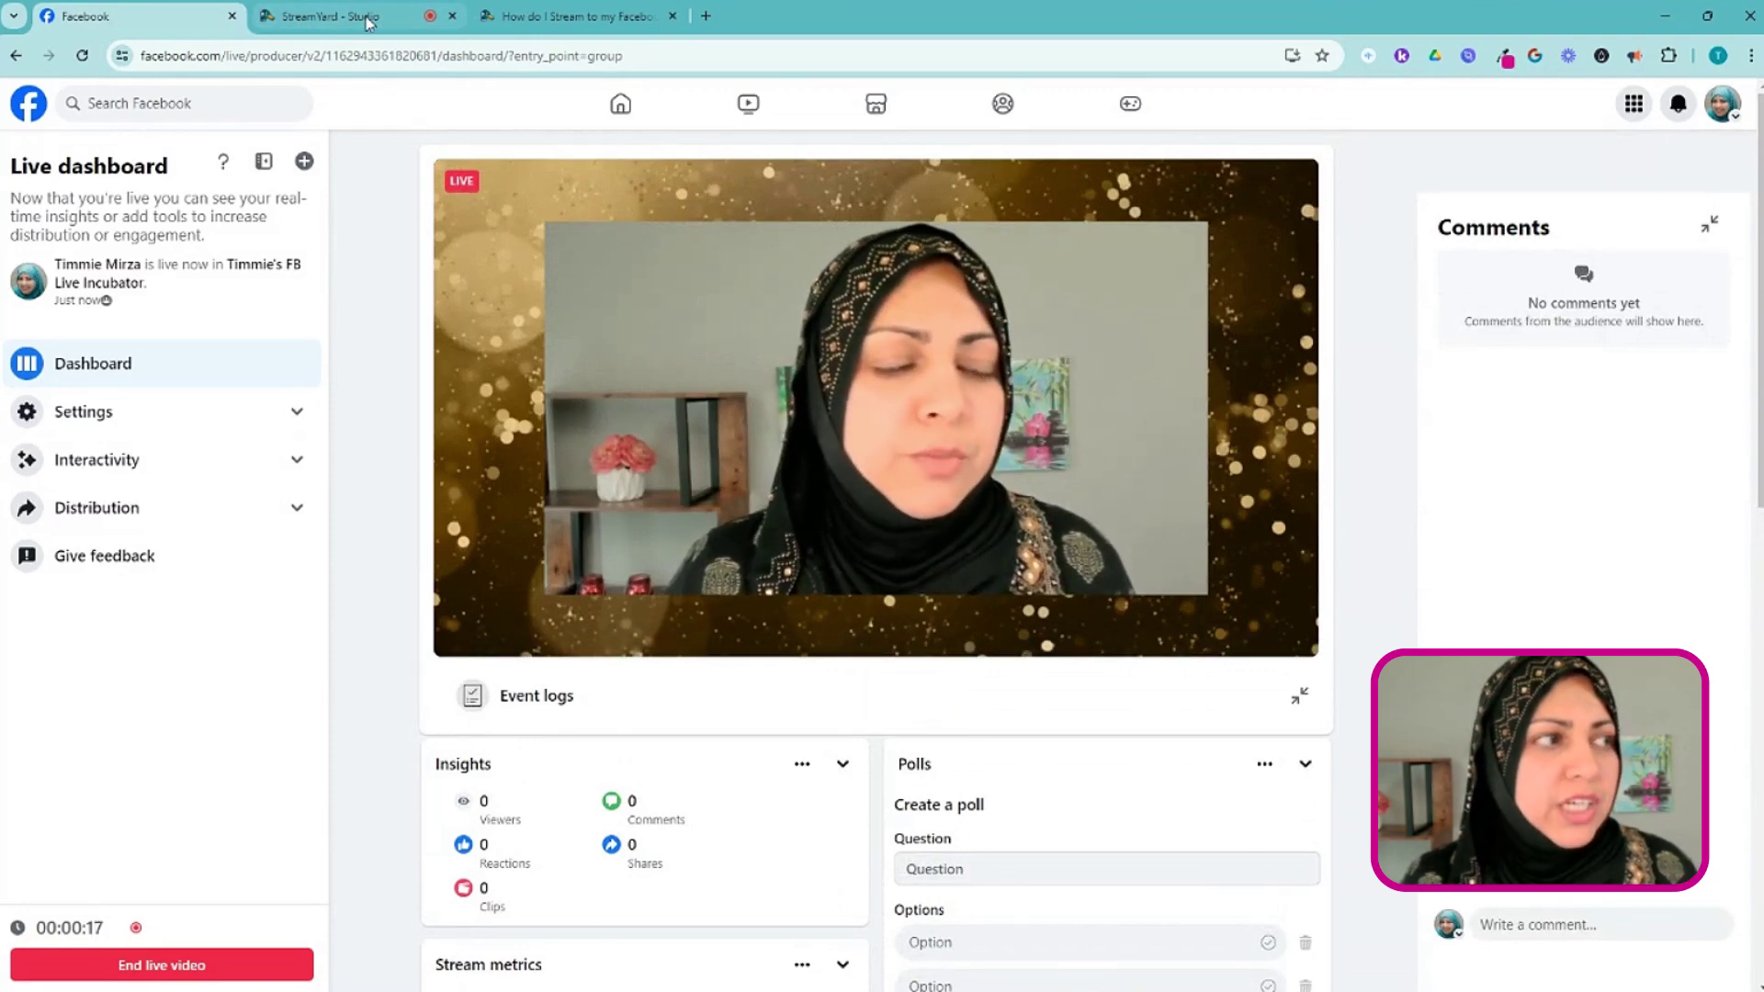
{"action": "left_click", "coordinate": [331, 15]}
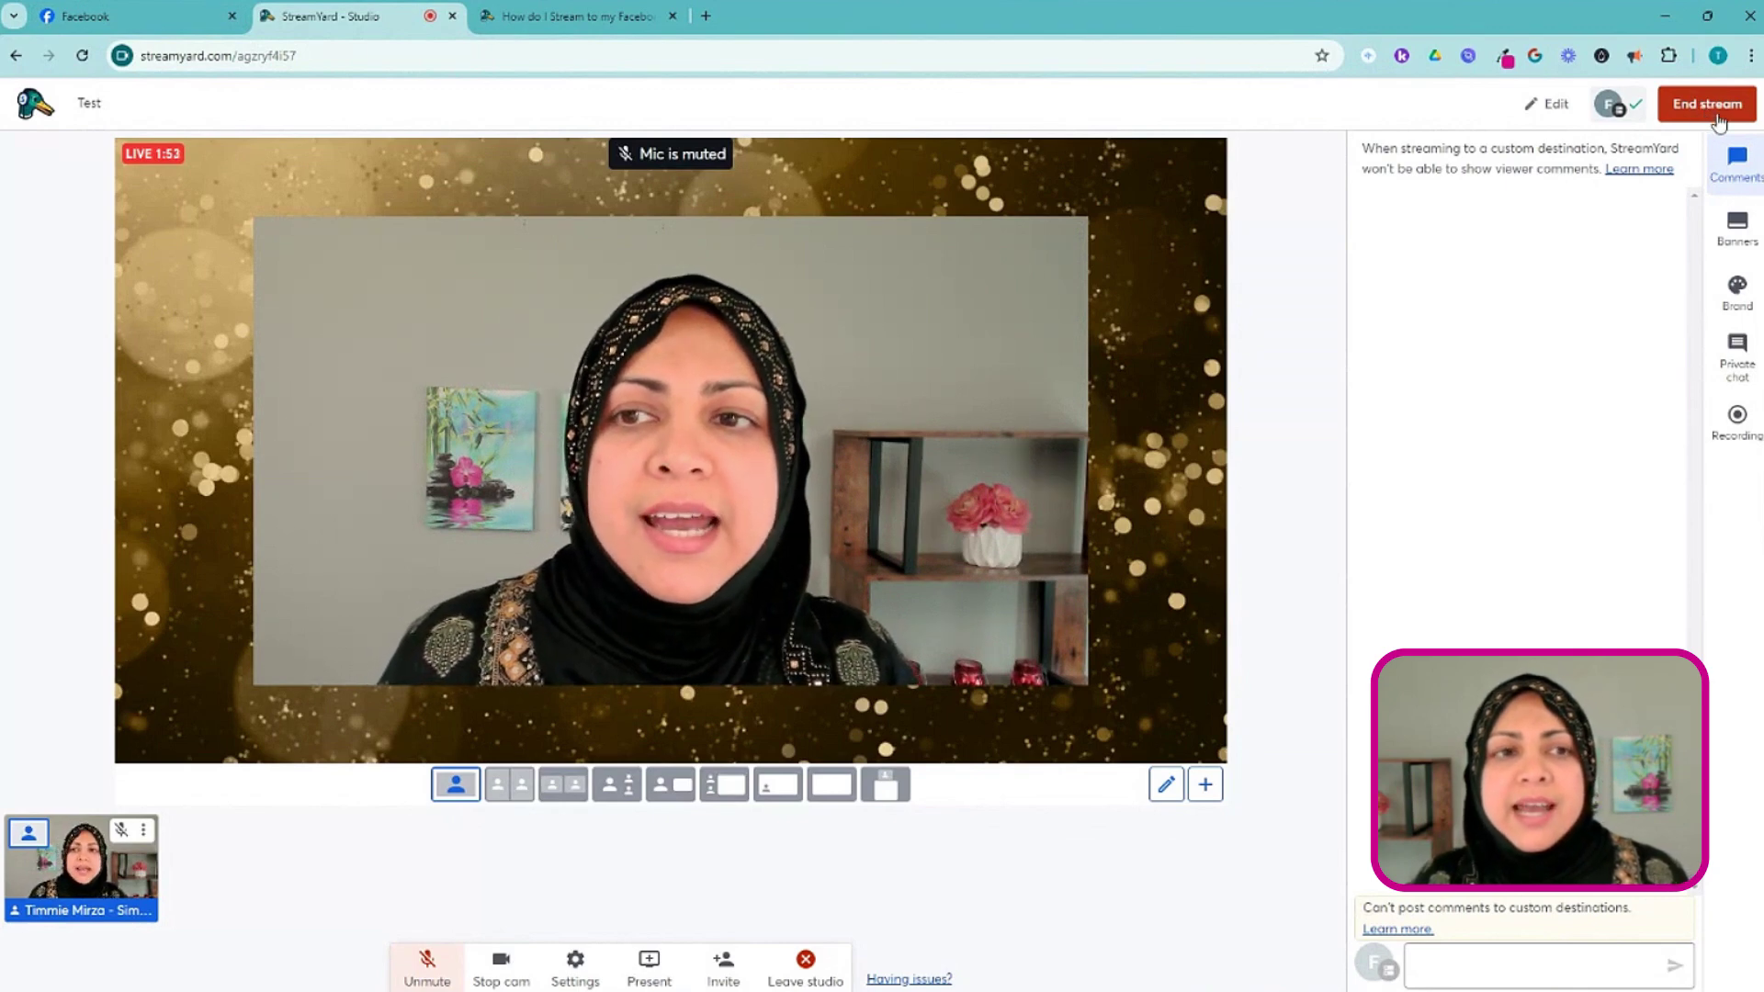
{"action": "mouse_move", "coordinate": [817, 591]}
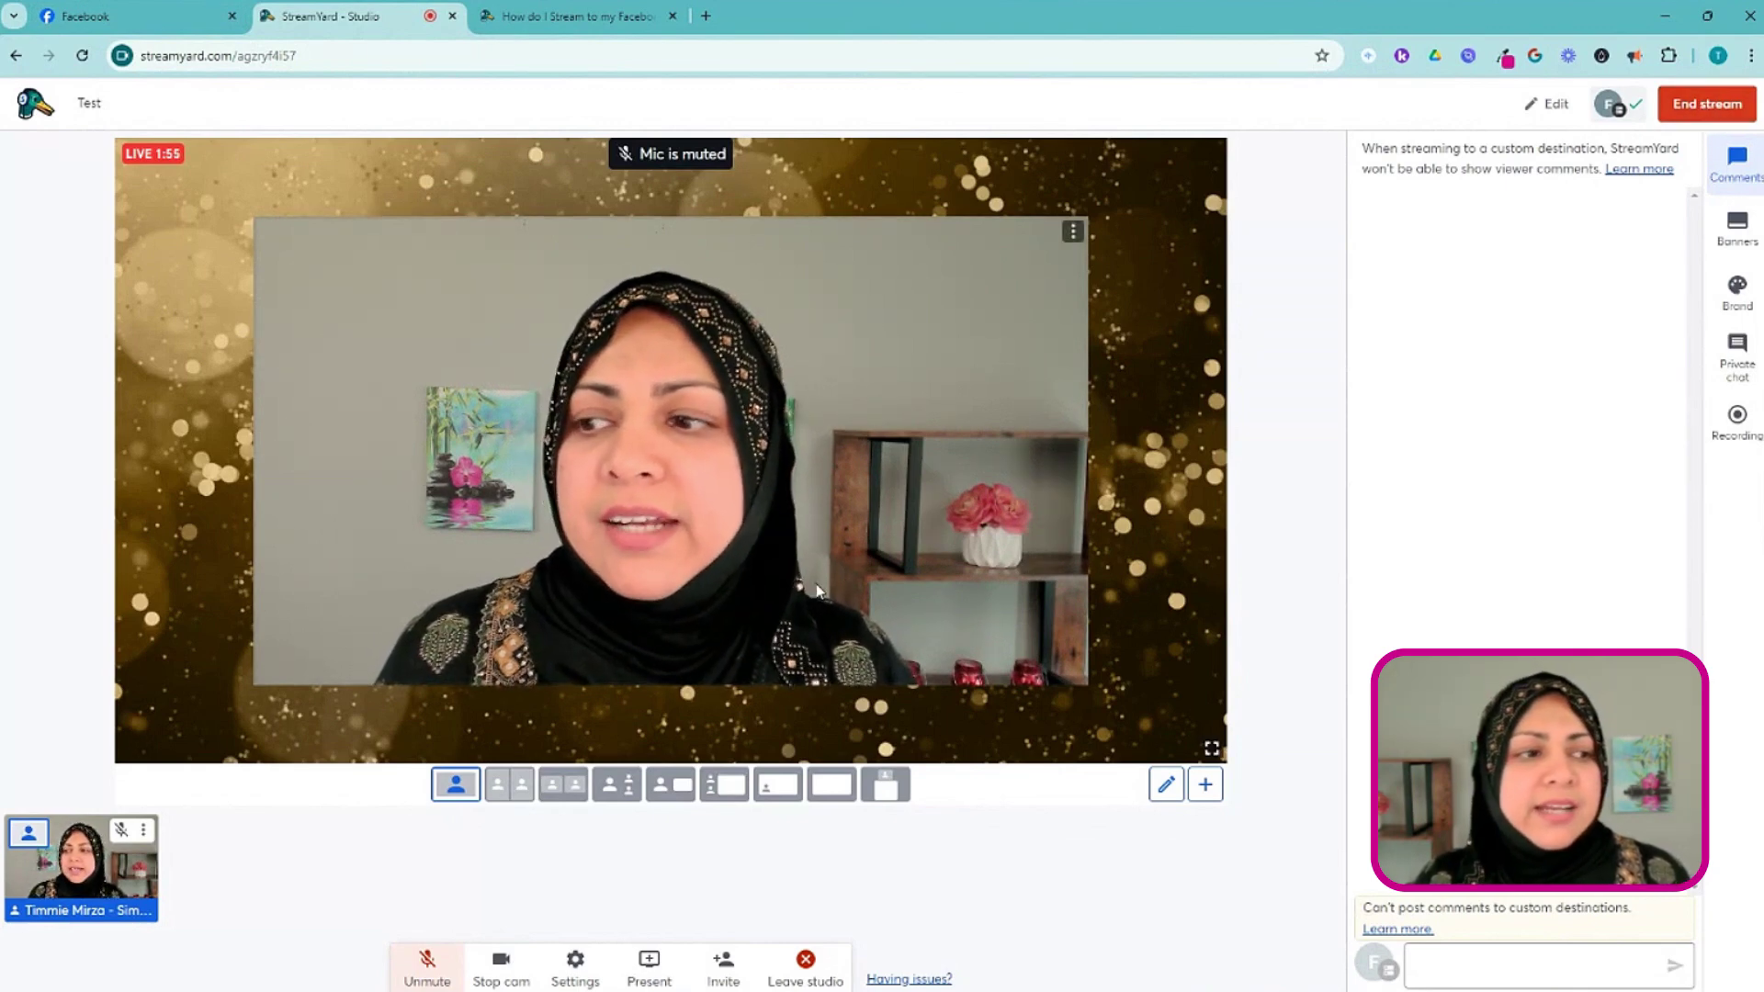
{"action": "left_click", "coordinate": [124, 29]}
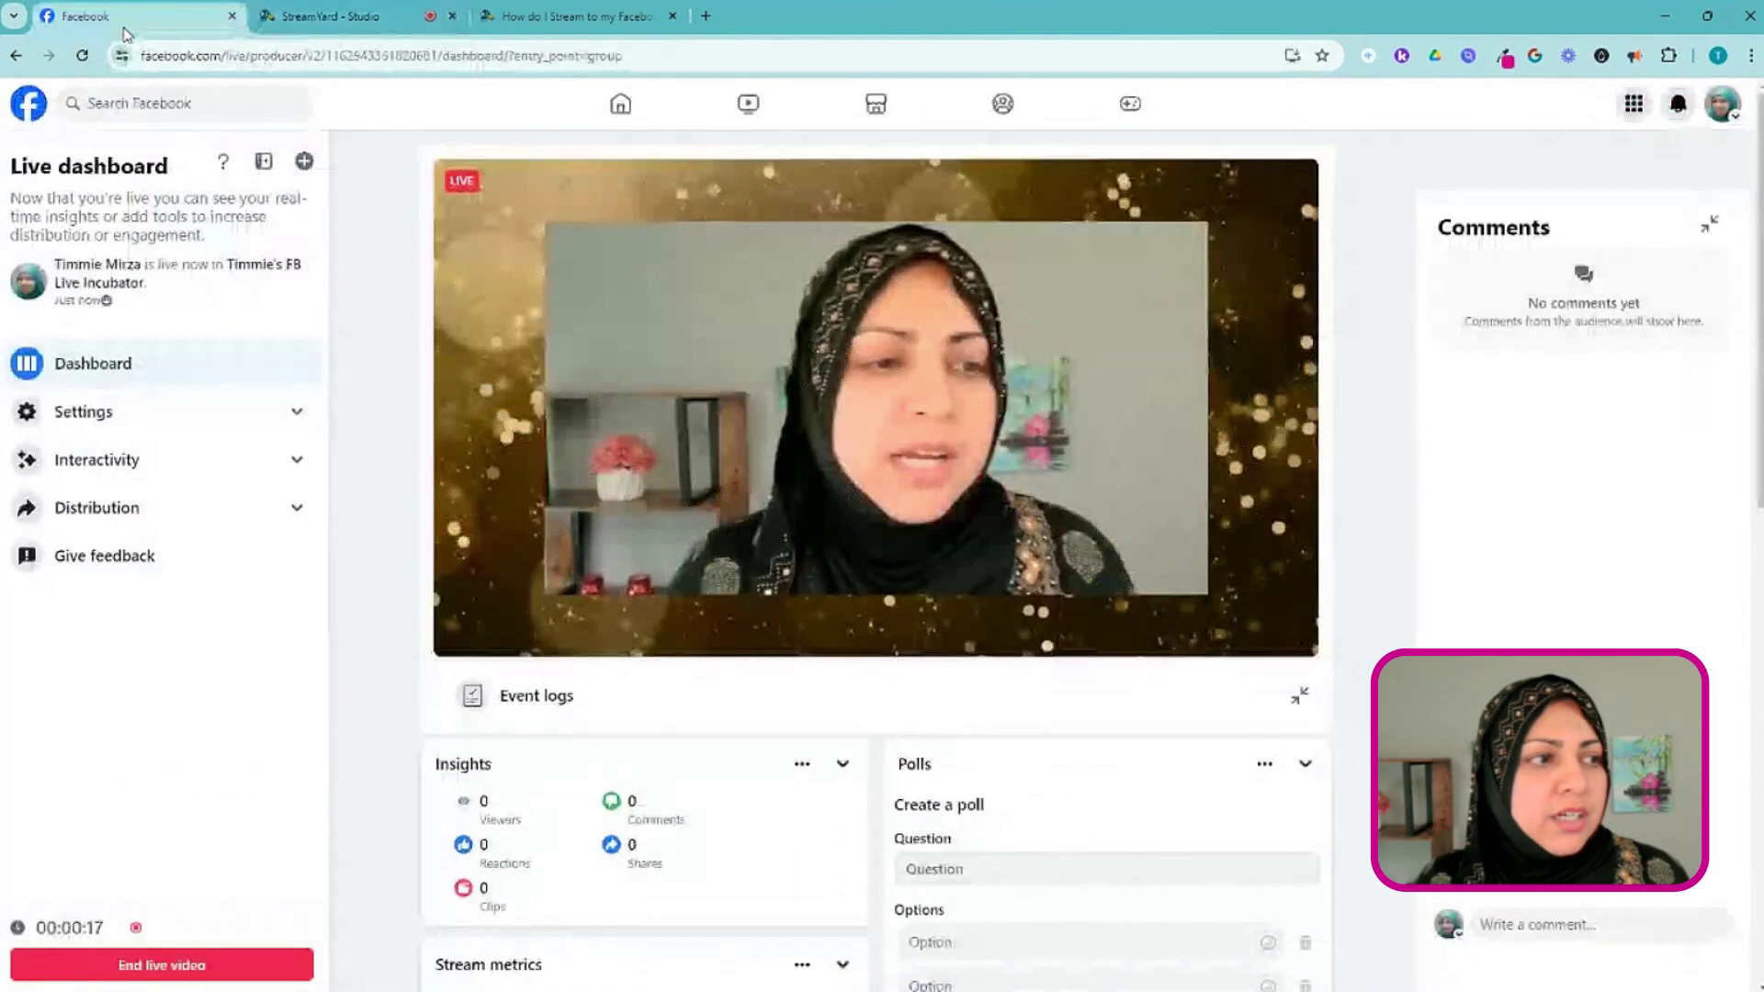
{"action": "left_click", "coordinate": [386, 11]}
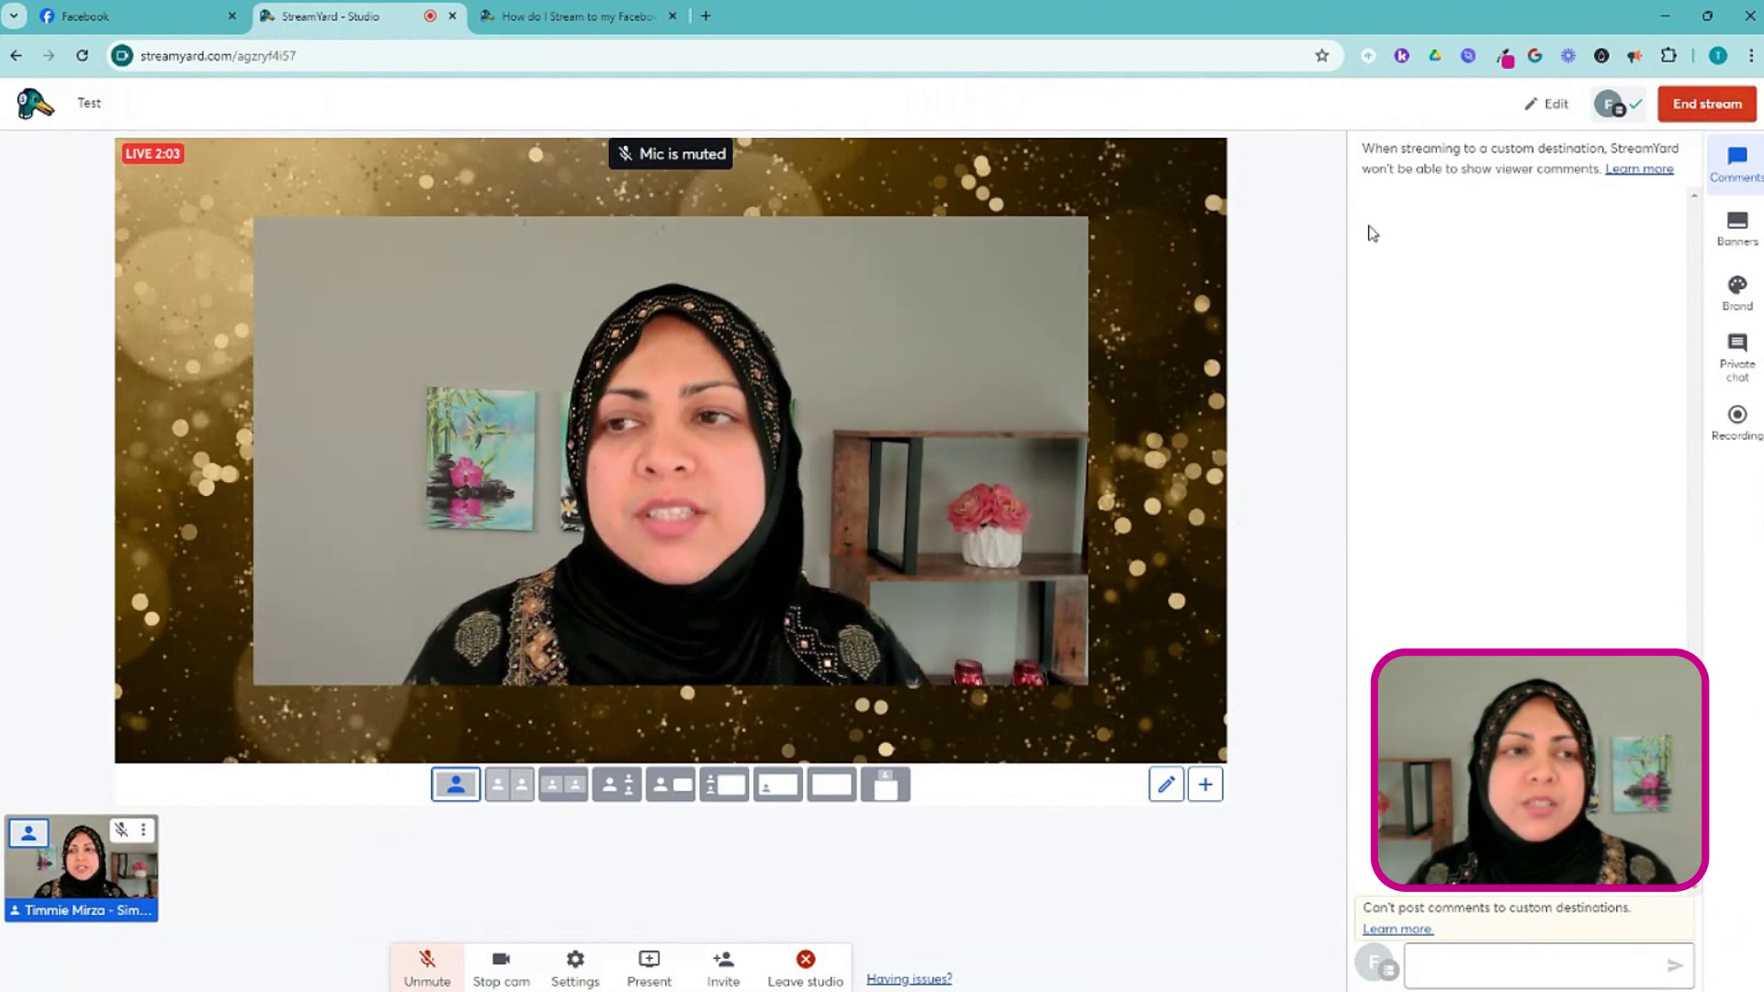
{"action": "left_click", "coordinate": [129, 16]}
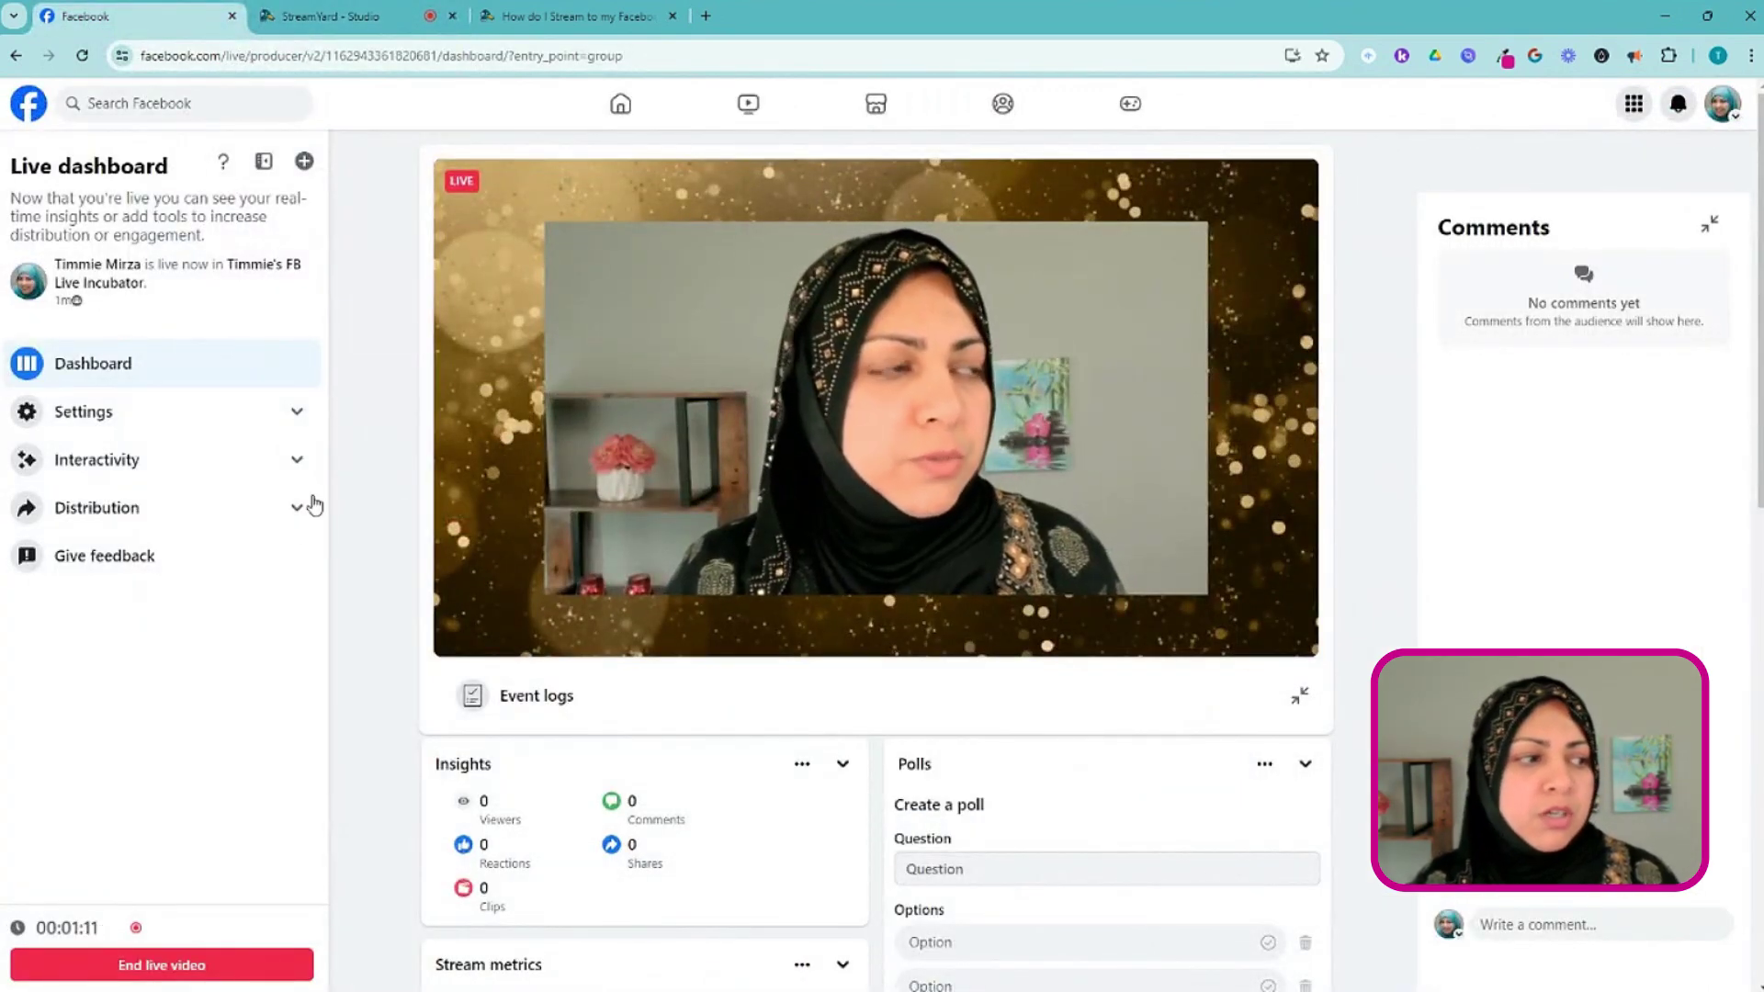
{"action": "left_click", "coordinate": [365, 15]}
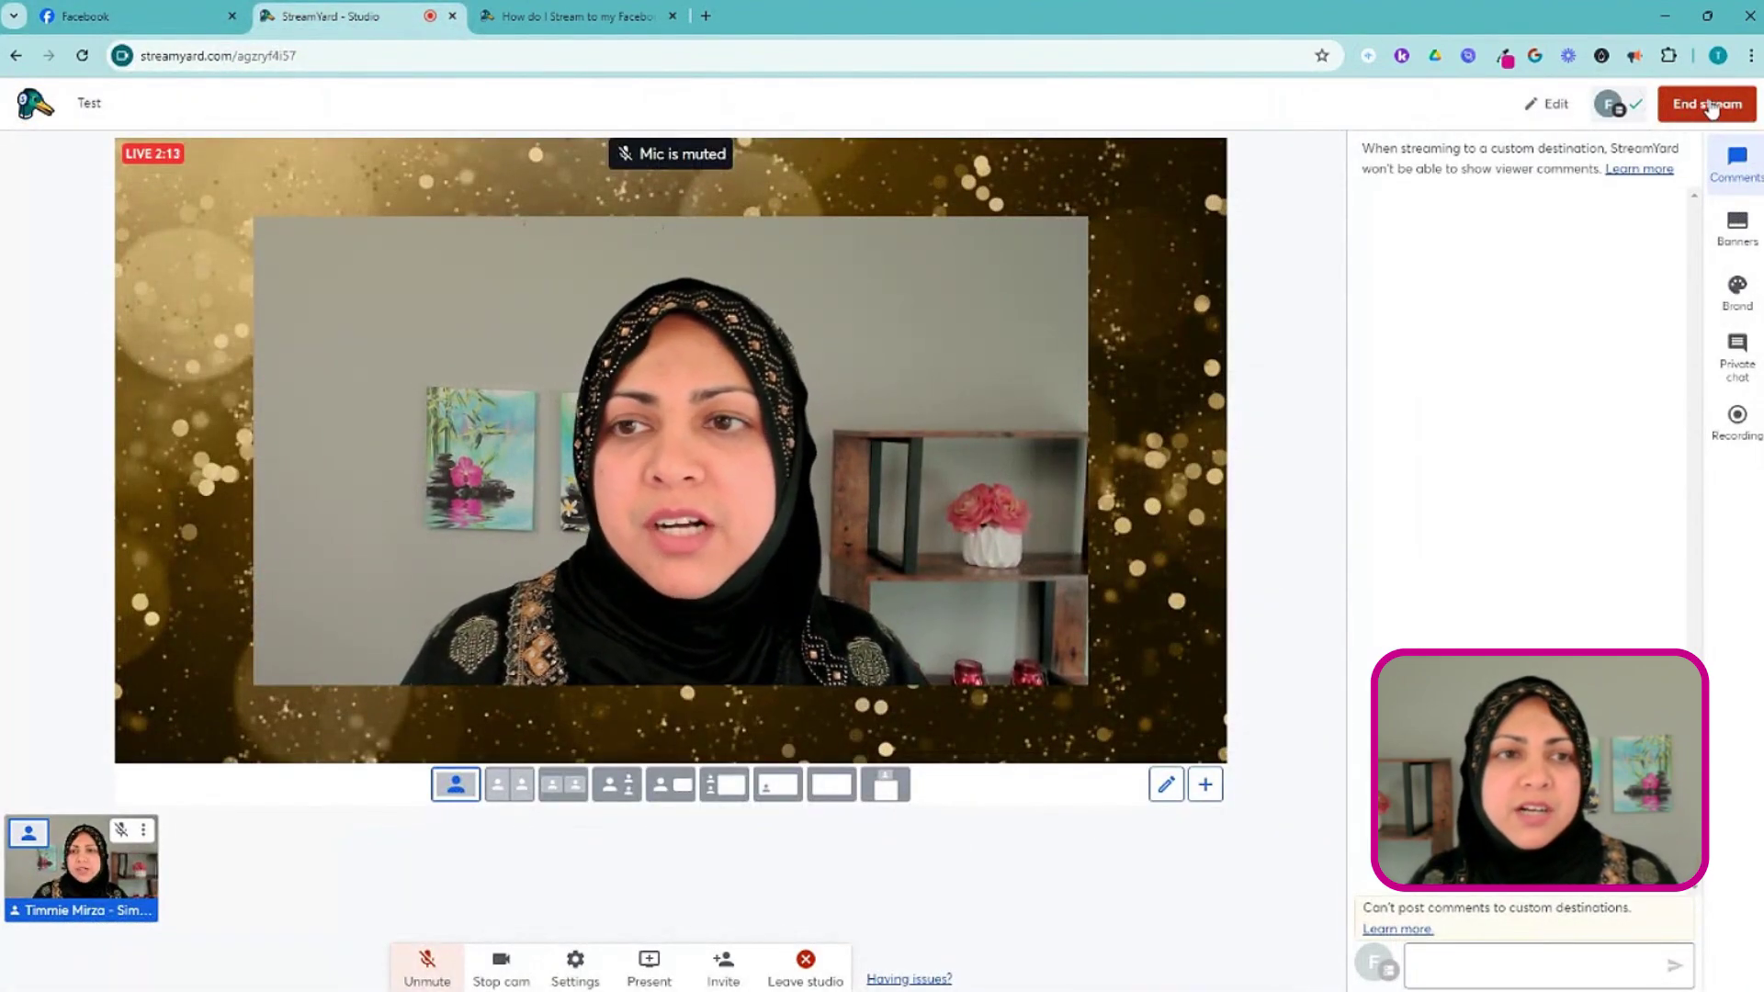
End the 'Test' stream in StreamYard and verify that the Facebook group video shows it ended
{"action": "left_click", "coordinate": [1712, 115]}
{"action": "left_click", "coordinate": [1706, 198]}
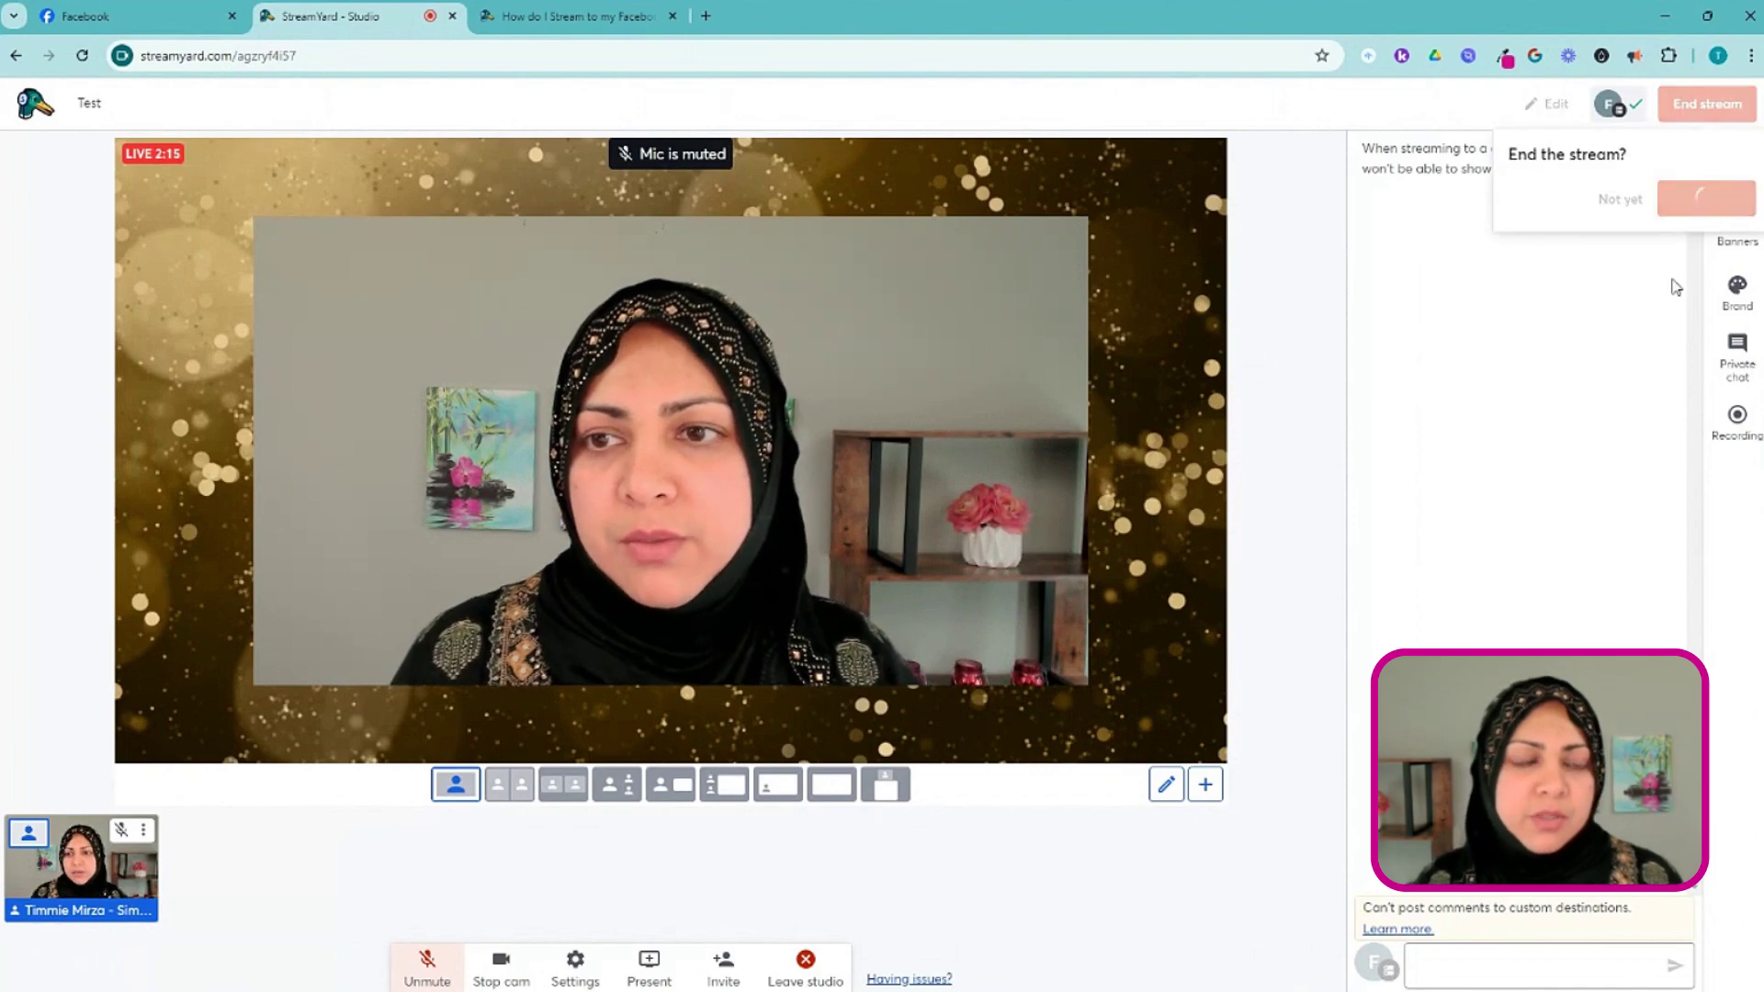
{"action": "left_click", "coordinate": [143, 18]}
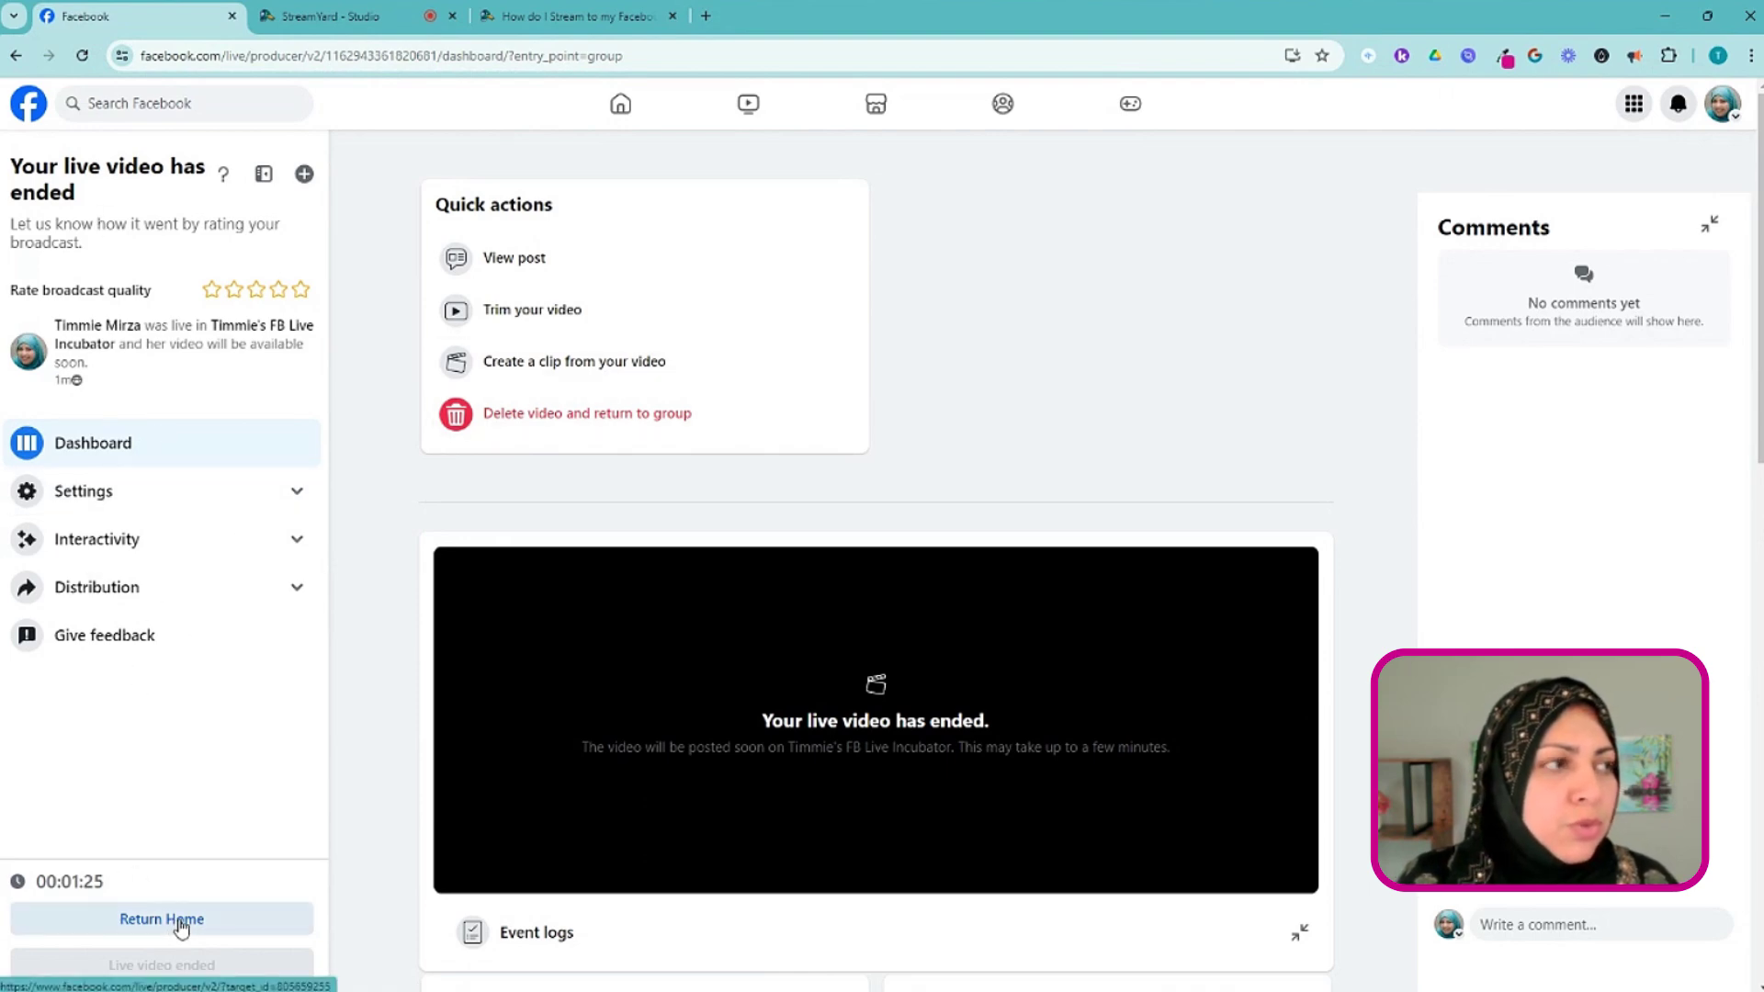
{"action": "left_click", "coordinate": [332, 13]}
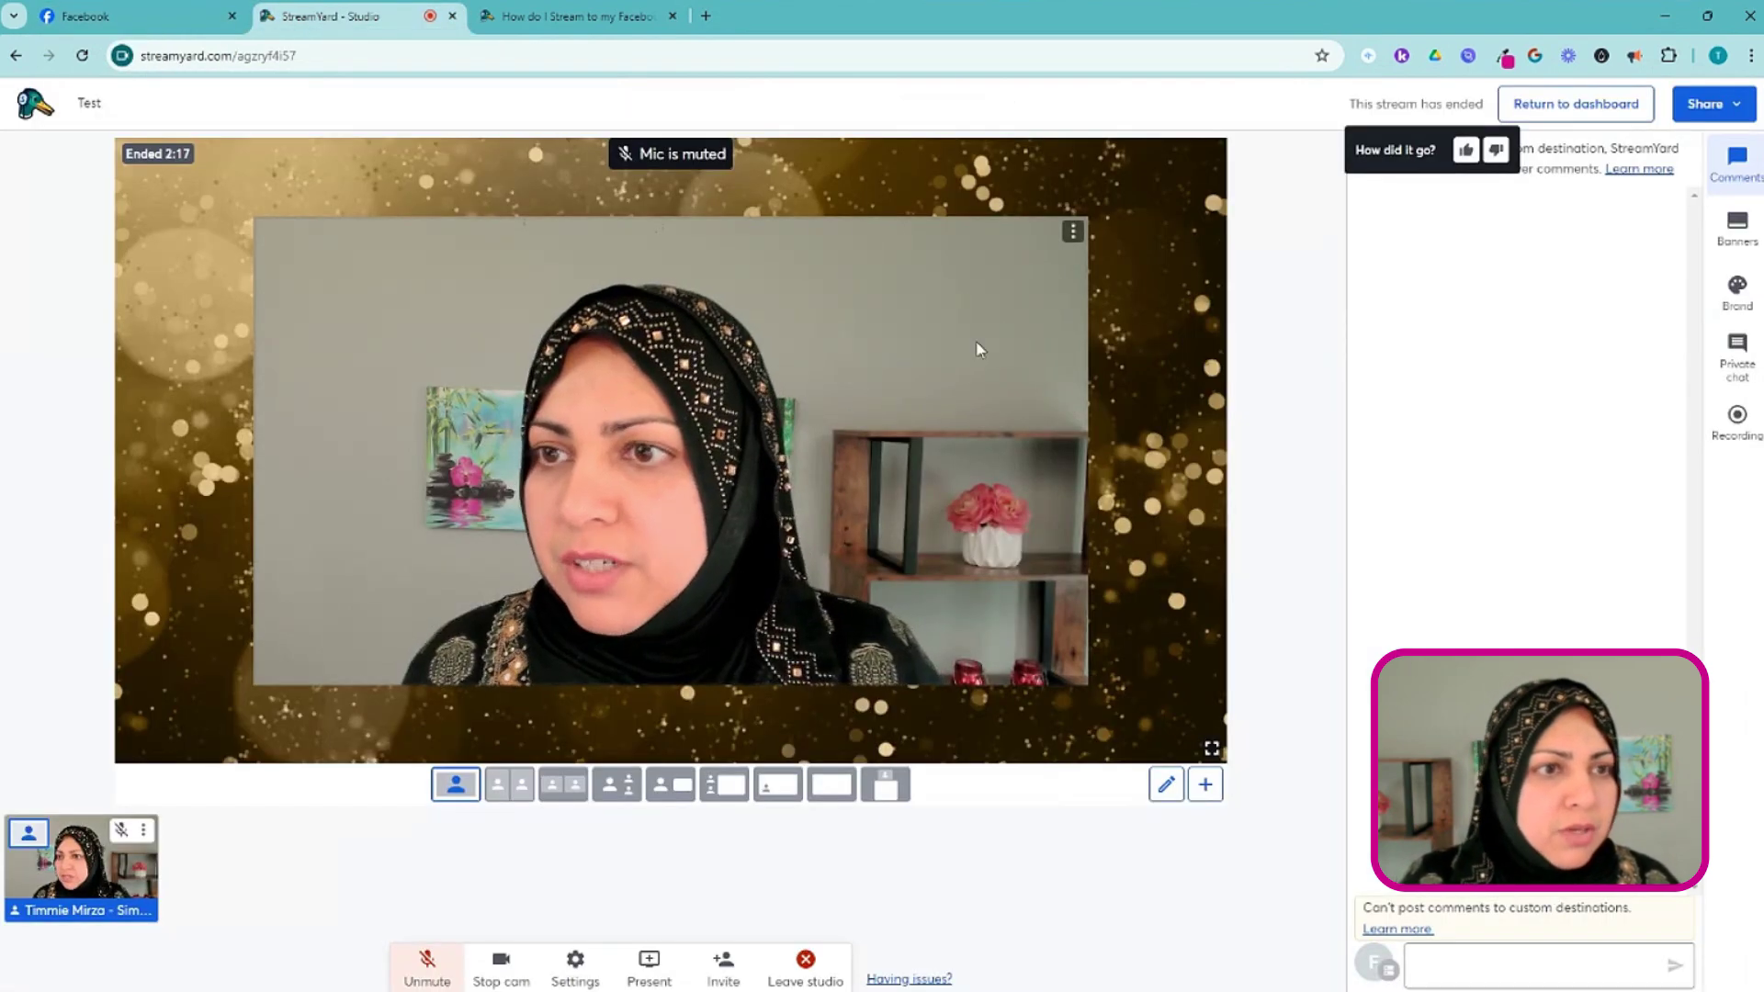
Leave the studio through the uploads page, then go back to the StreamYard home dashboard
{"action": "left_click", "coordinate": [1583, 107]}
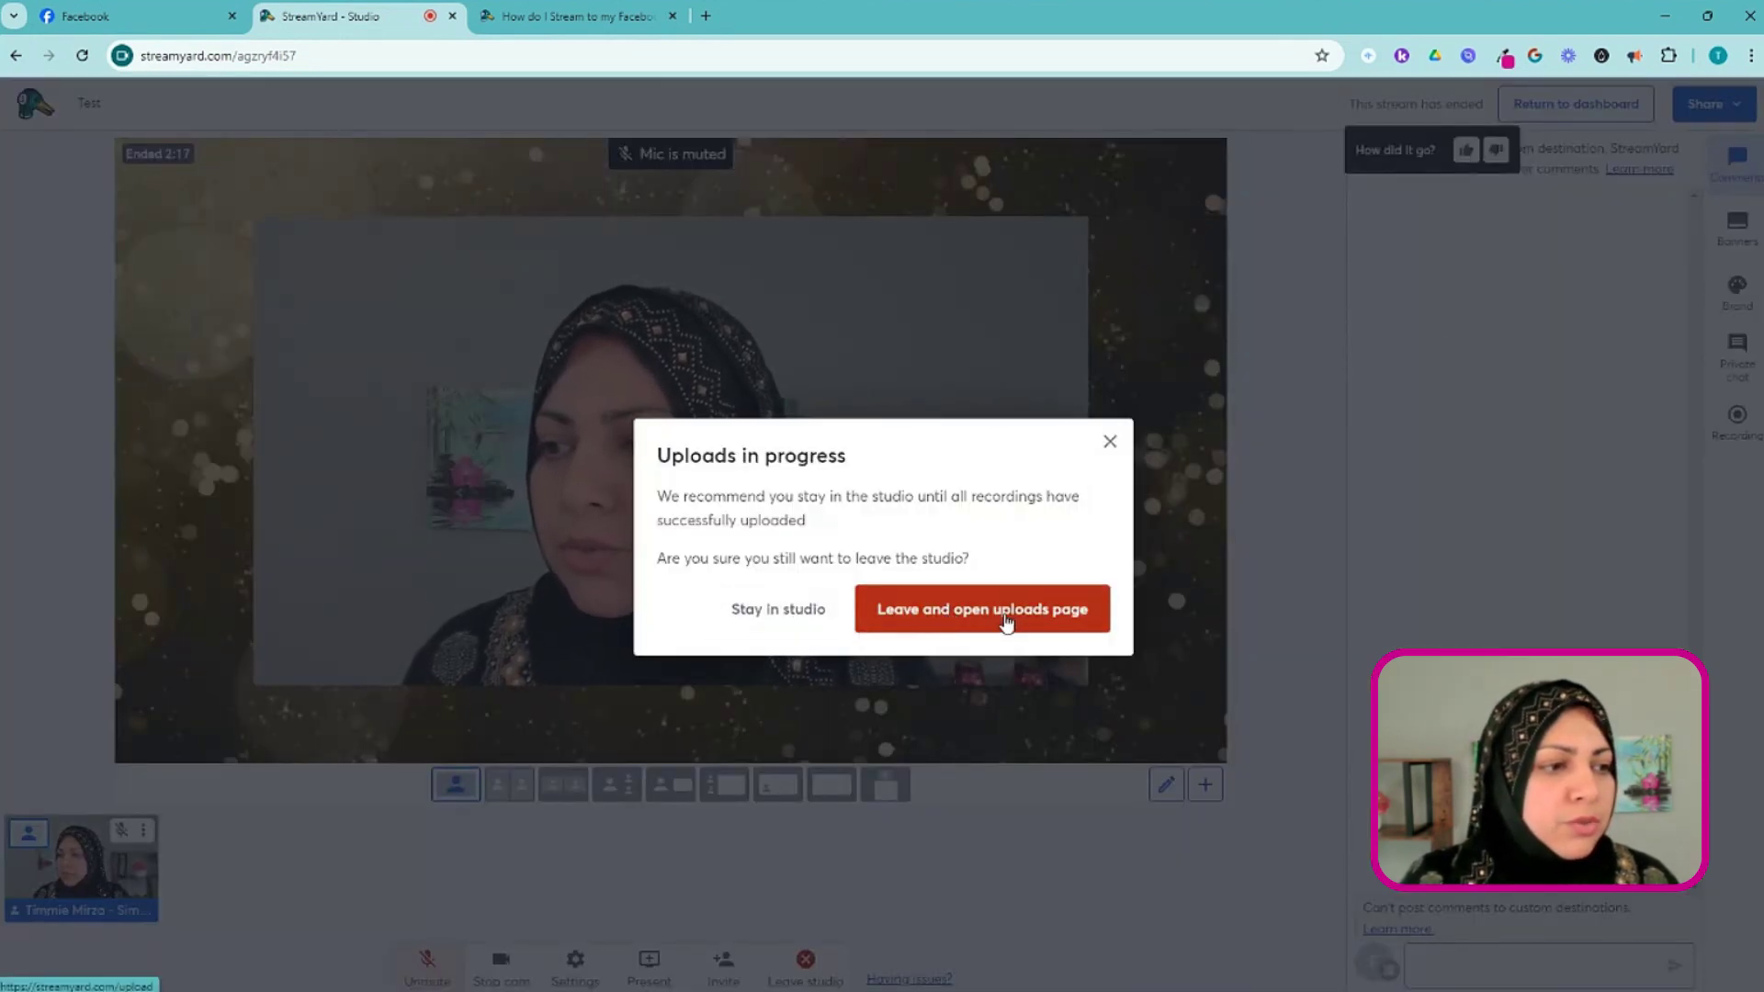
{"action": "left_click", "coordinate": [884, 629]}
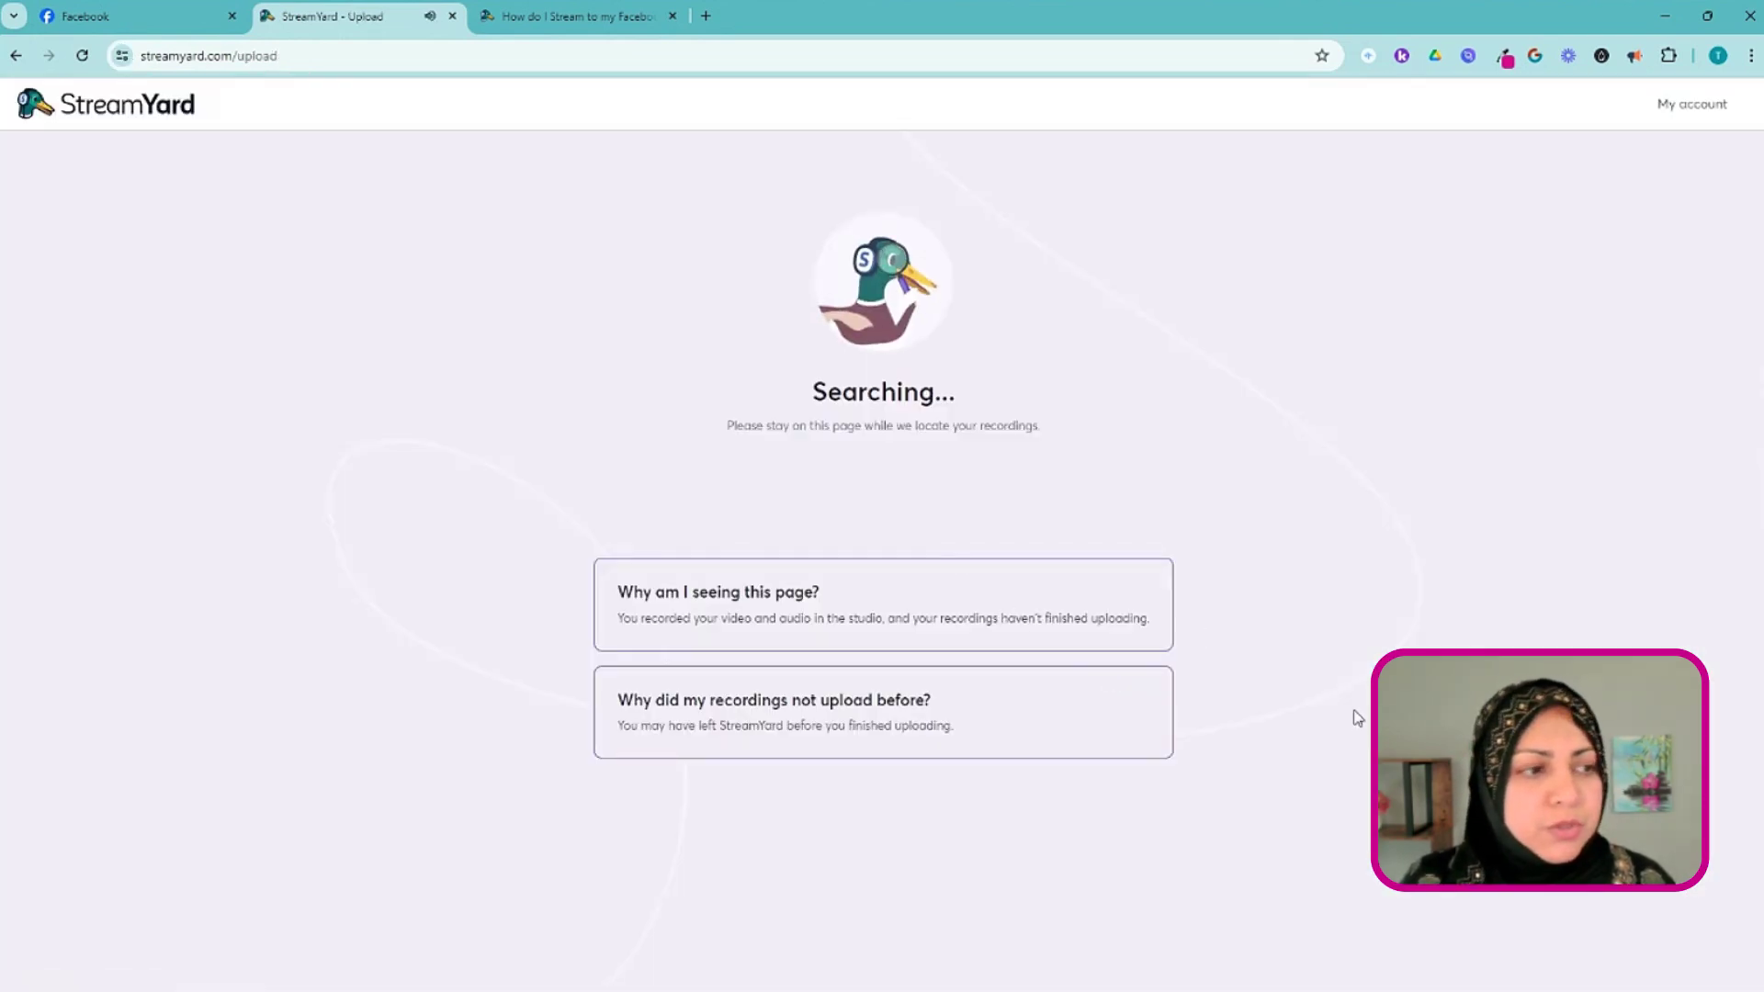
{"action": "key", "text": "alt+Left"}
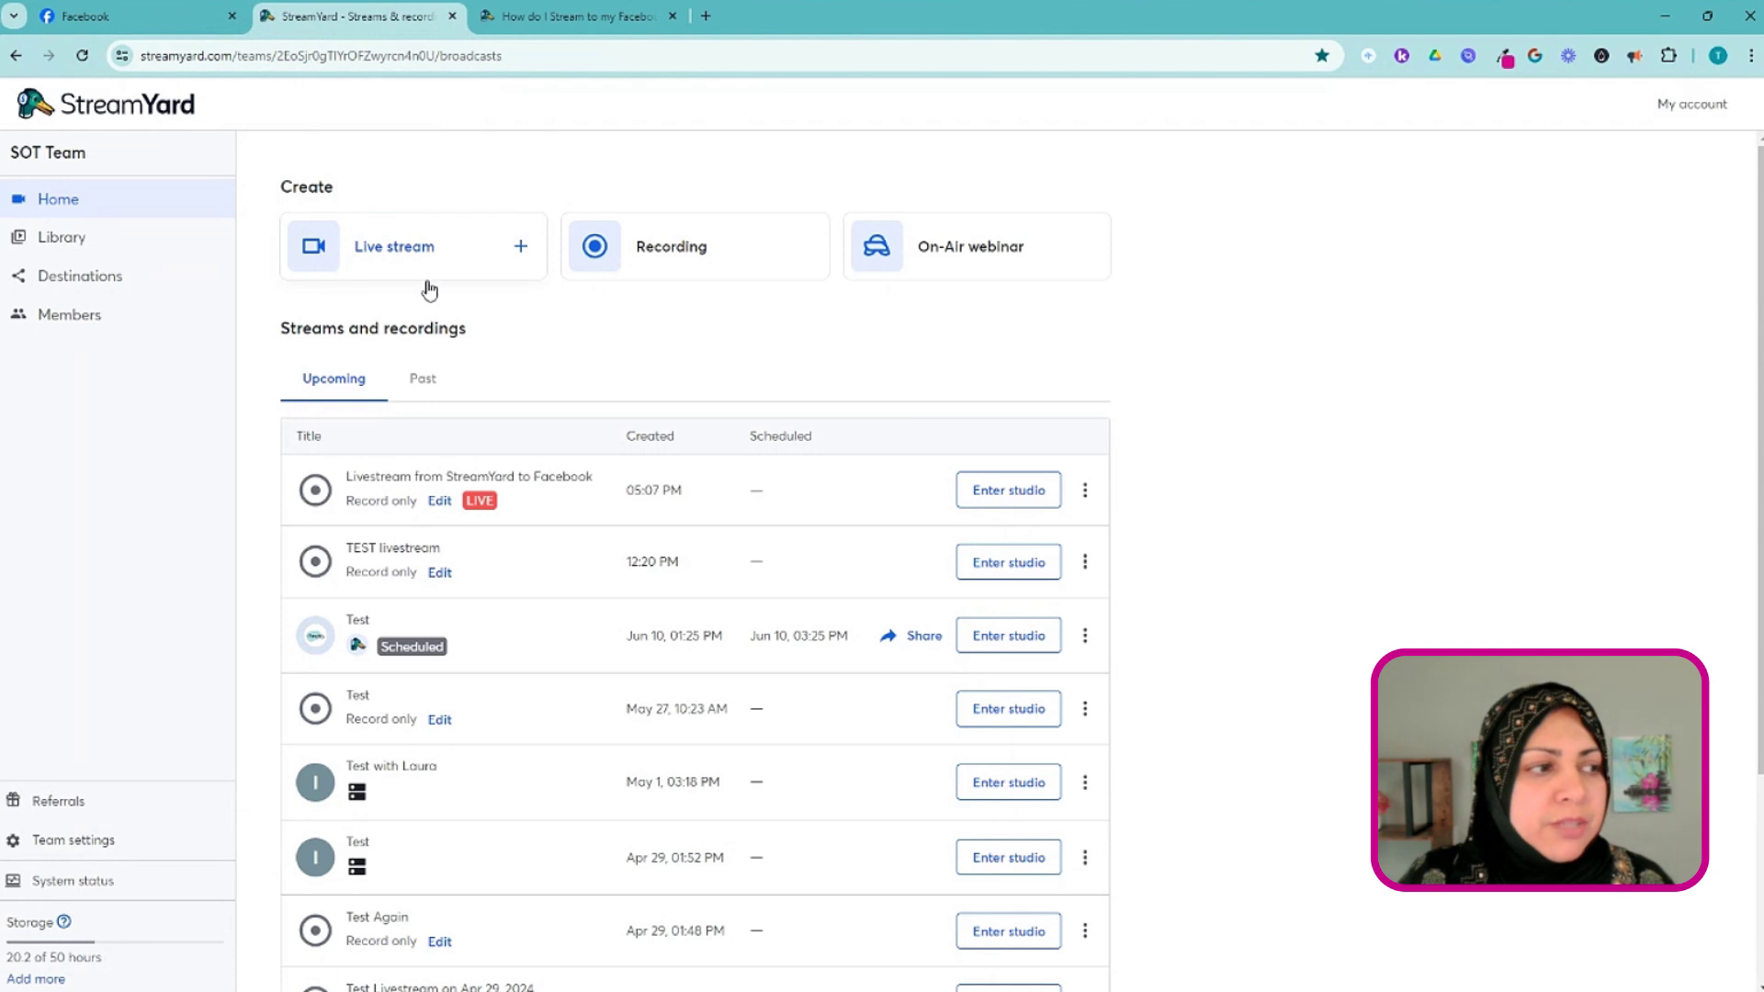
Create a 'Test 2' live stream to the FB Groups destination, enter the studio, and put the camera on stage
{"action": "left_click", "coordinate": [381, 248]}
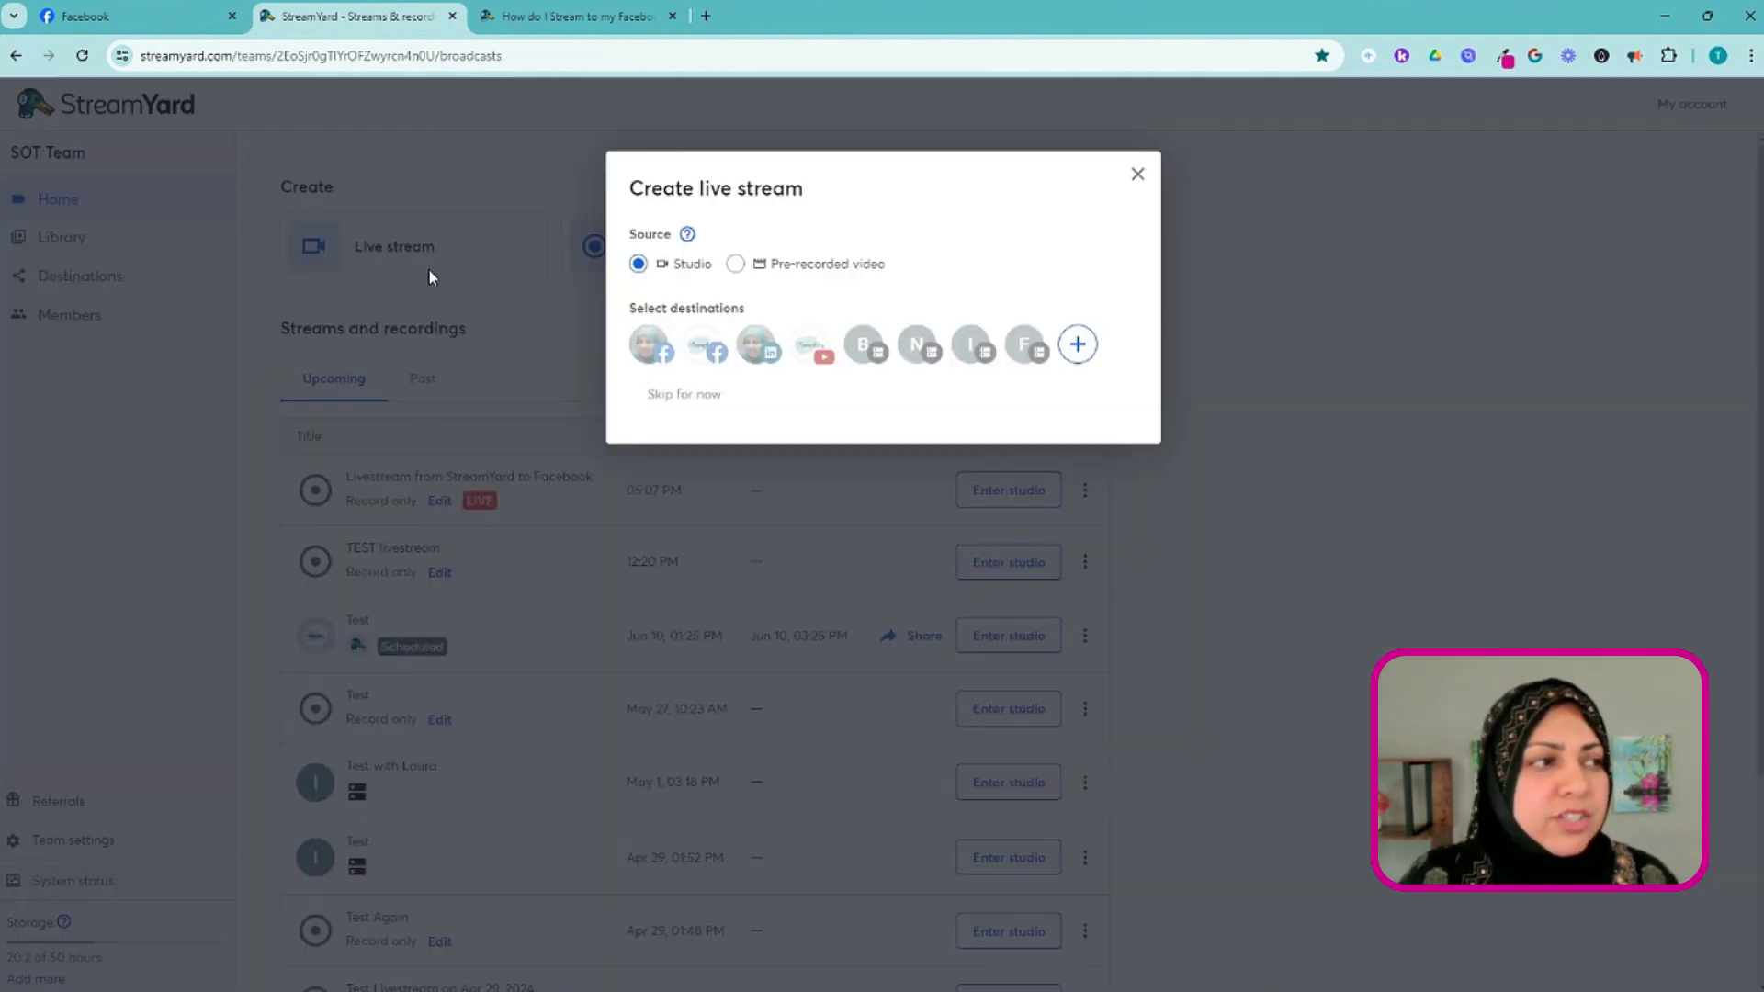
{"action": "left_click", "coordinate": [1025, 347]}
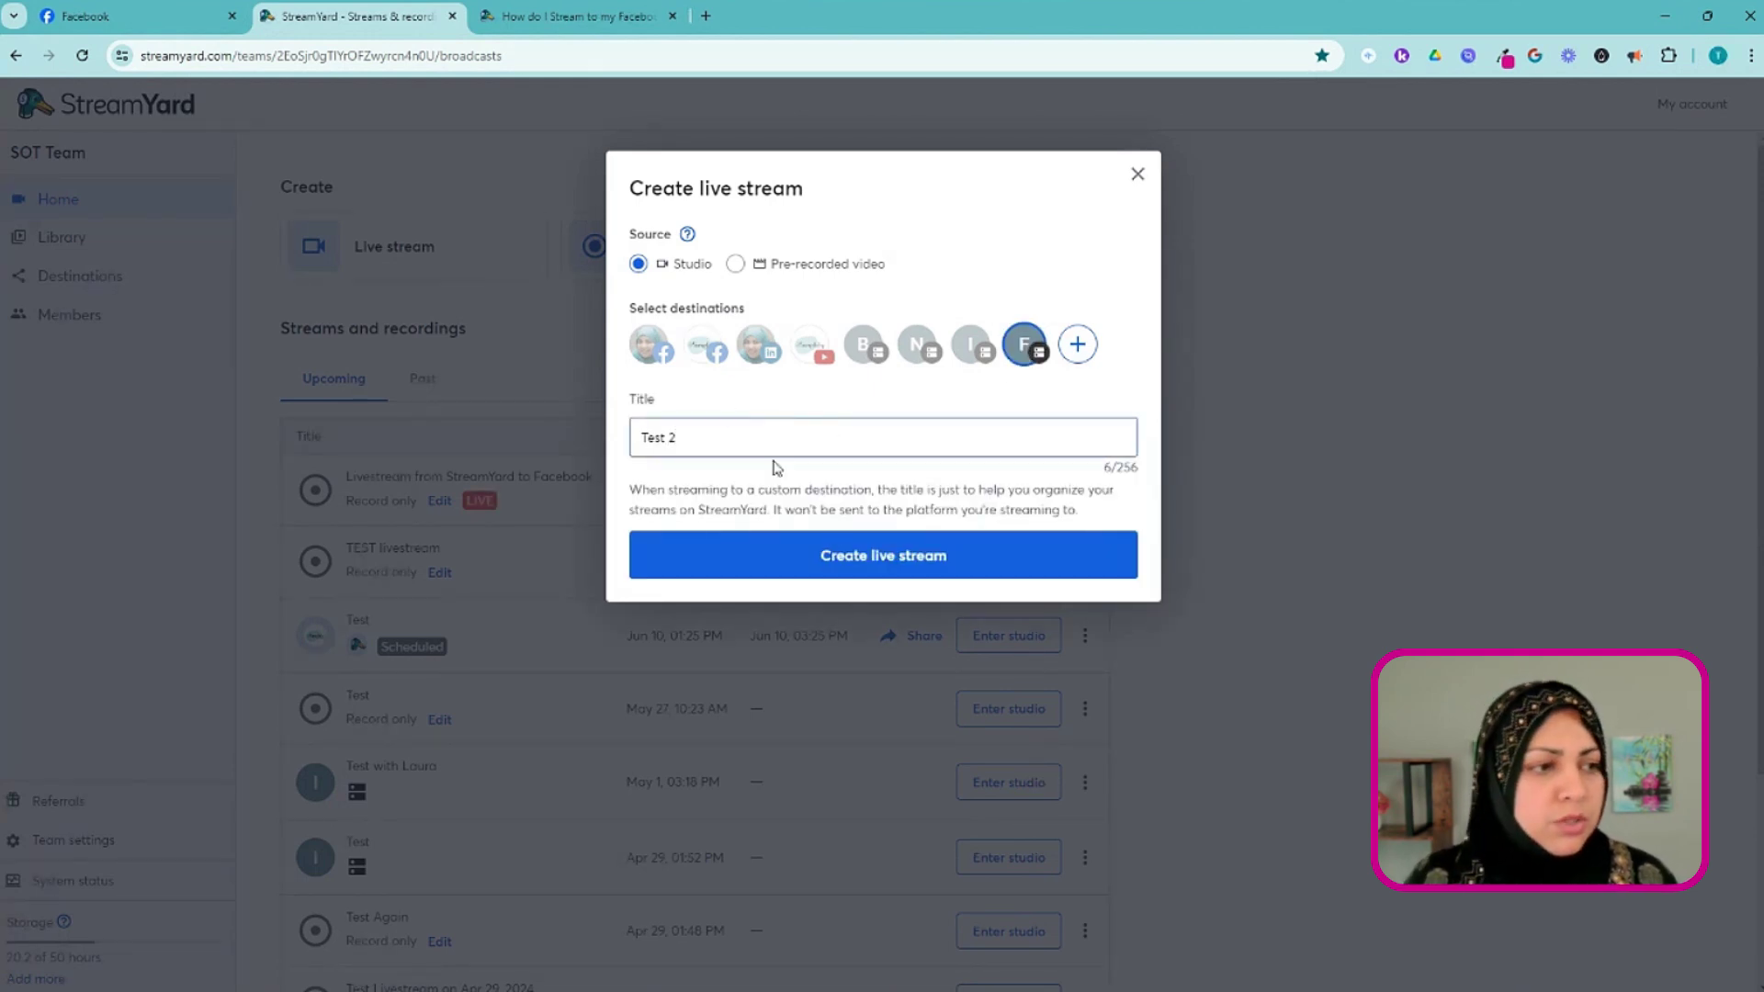
{"action": "left_click", "coordinate": [841, 570]}
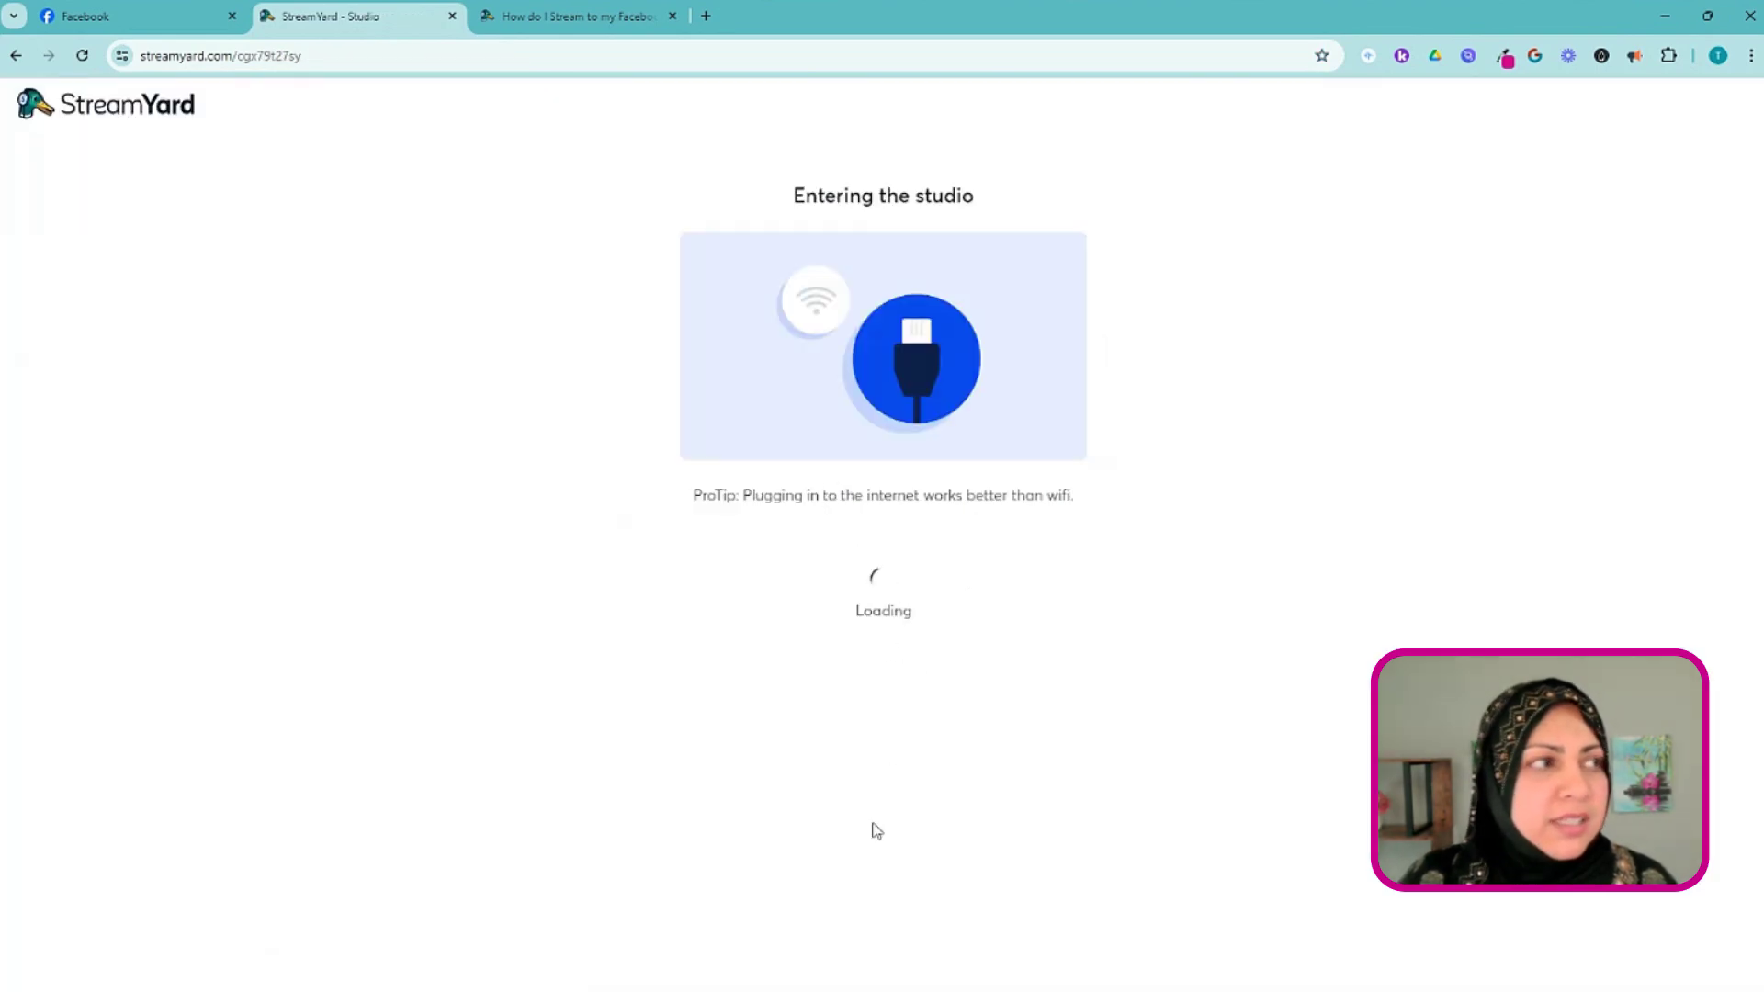
{"action": "left_click", "coordinate": [839, 617]}
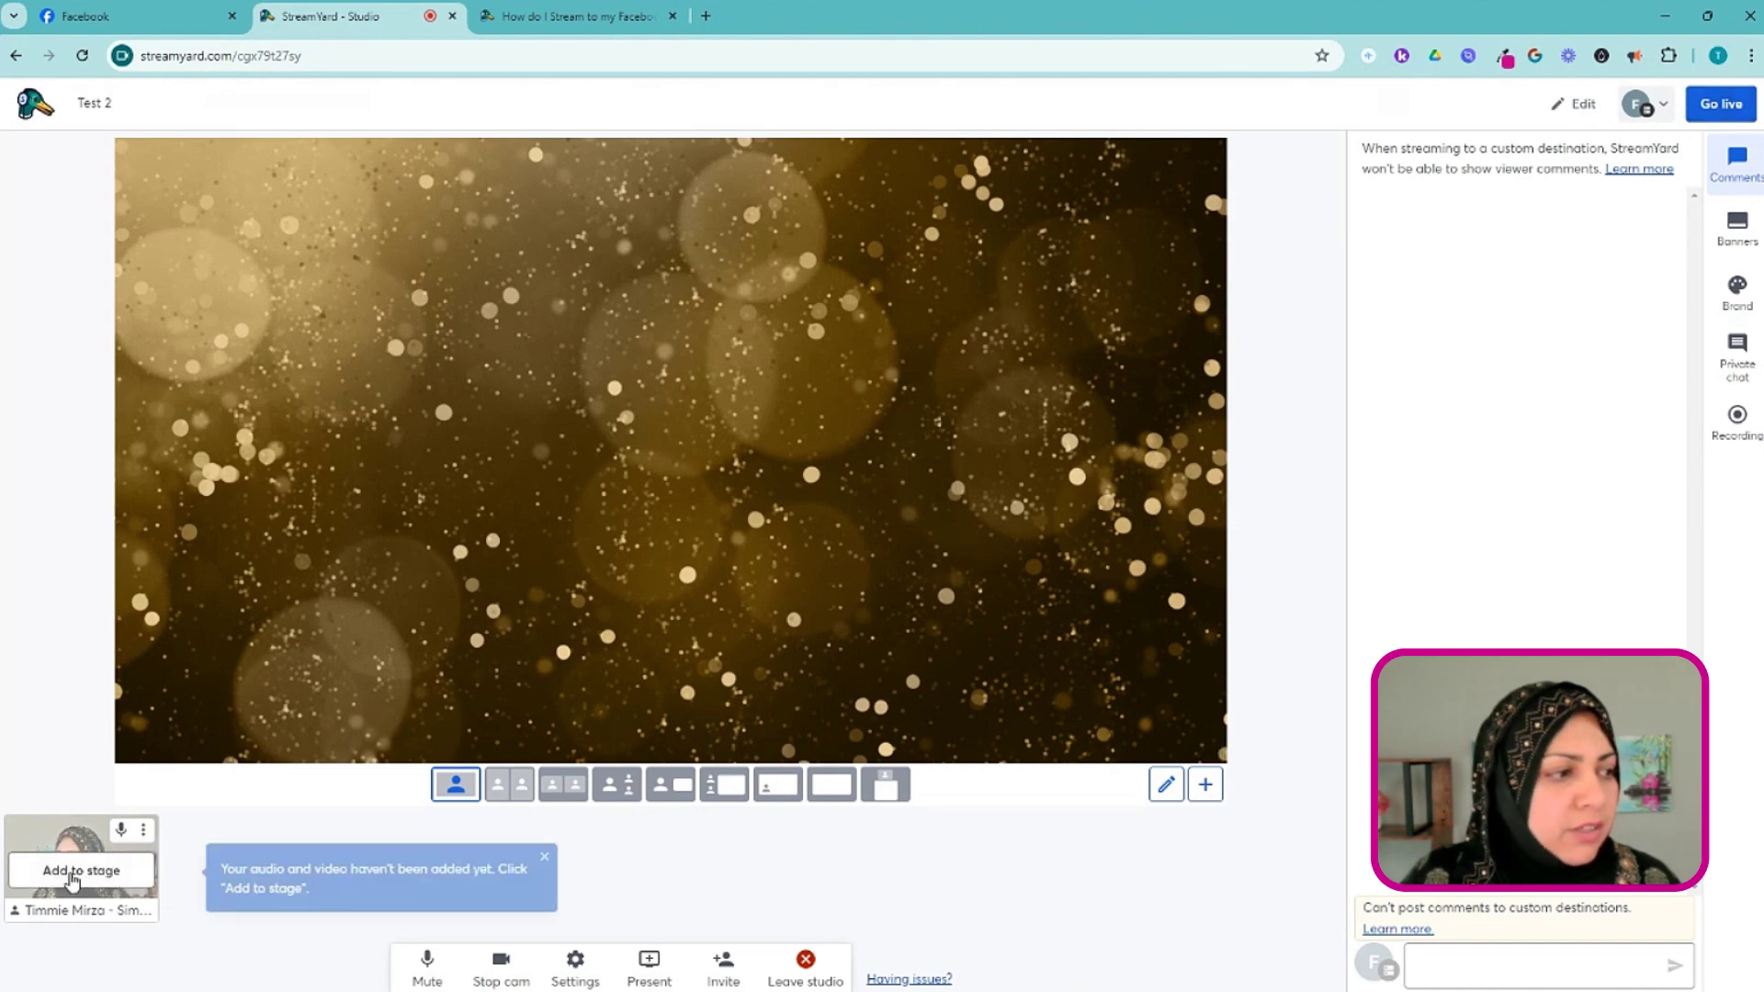
{"action": "left_click", "coordinate": [96, 859]}
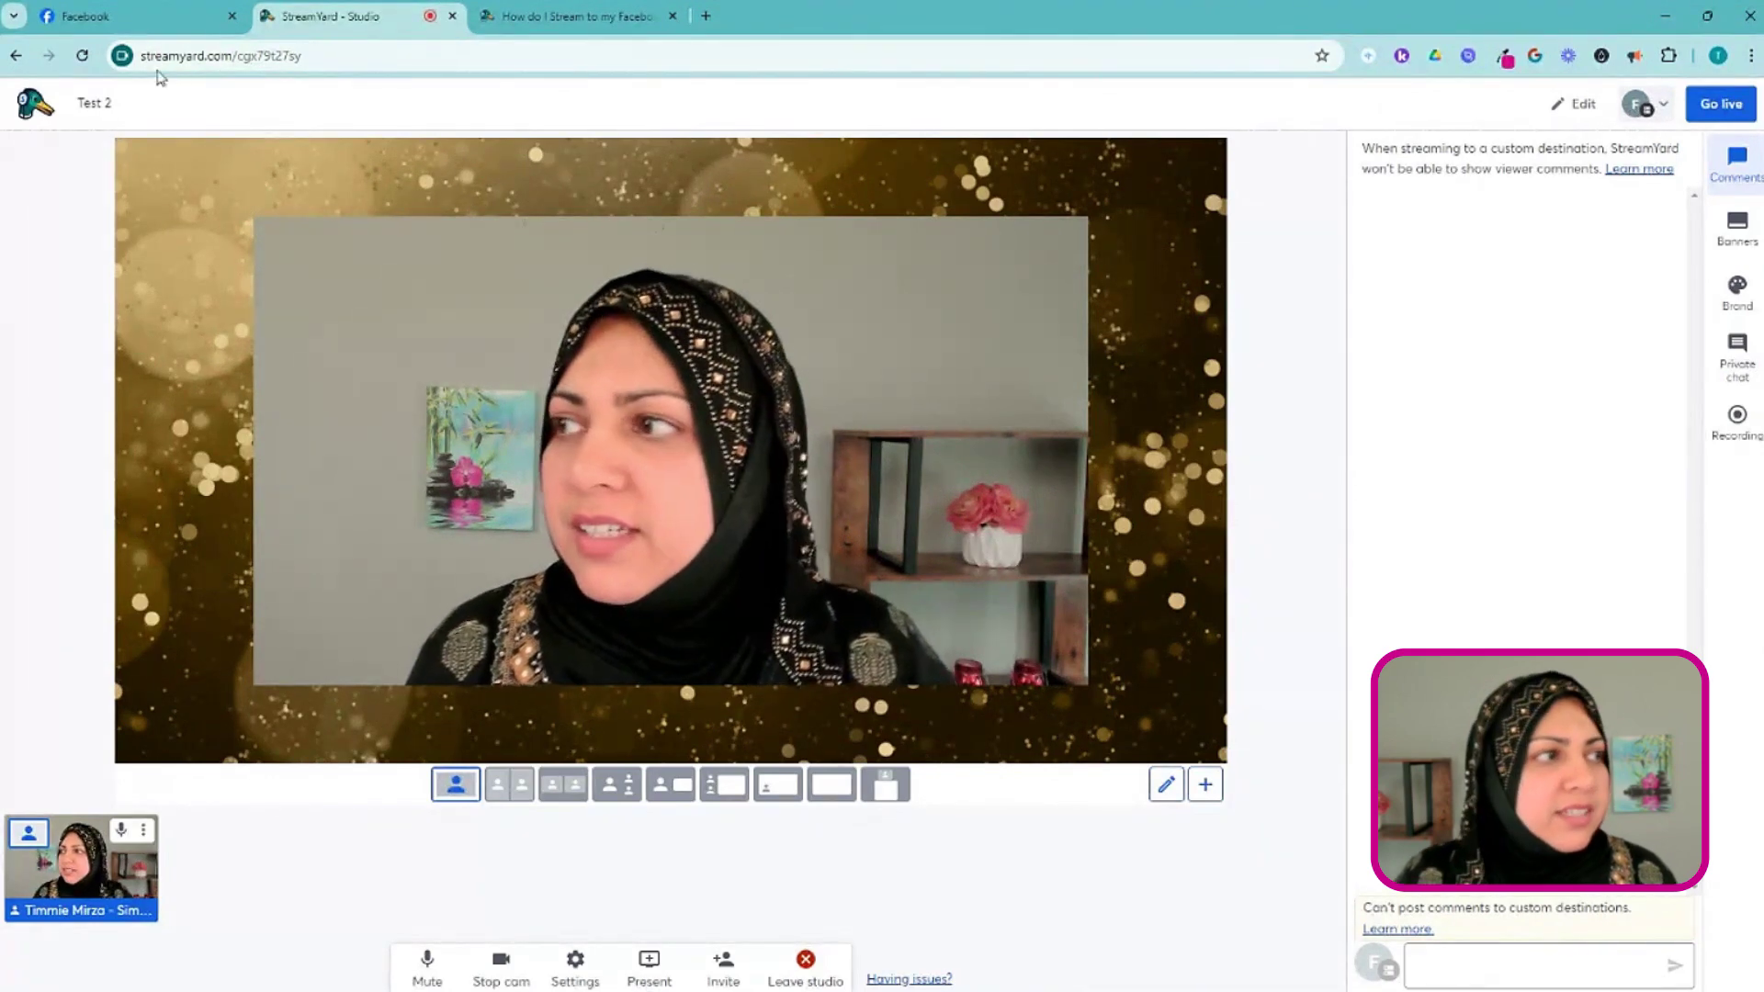
{"action": "left_click", "coordinate": [125, 25]}
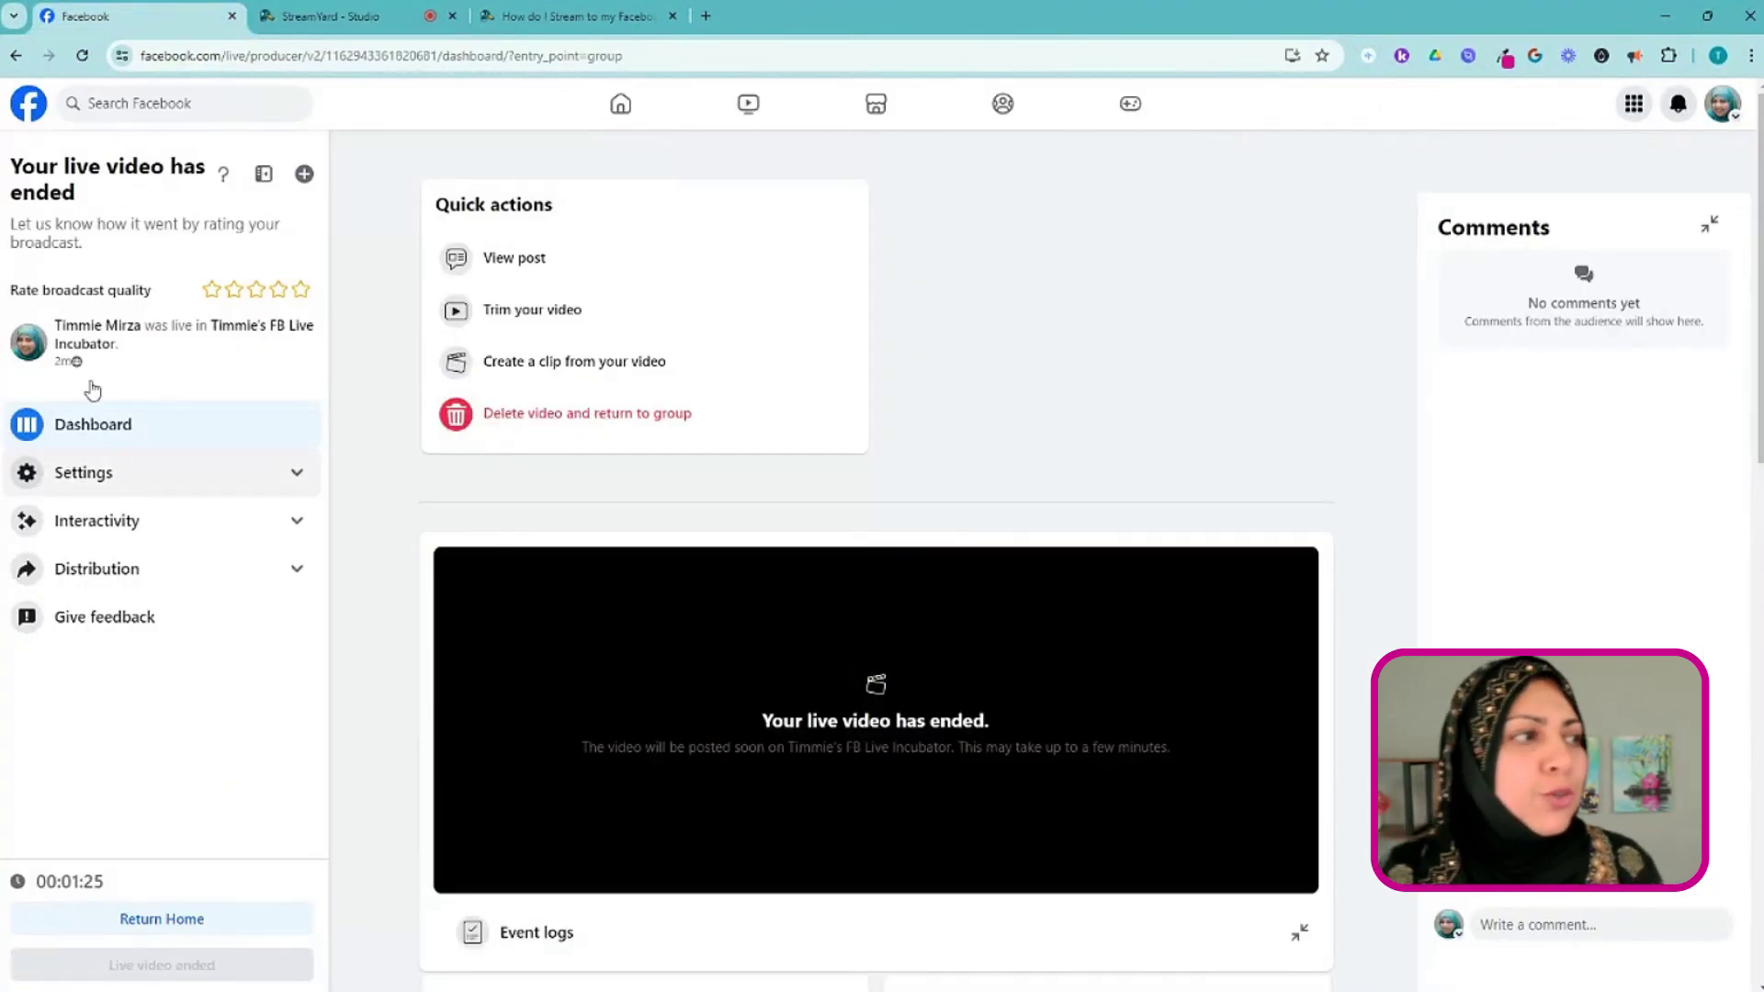
Start a new live video from the Facebook group's post composer and proceed to its setup
{"action": "left_click", "coordinate": [240, 339]}
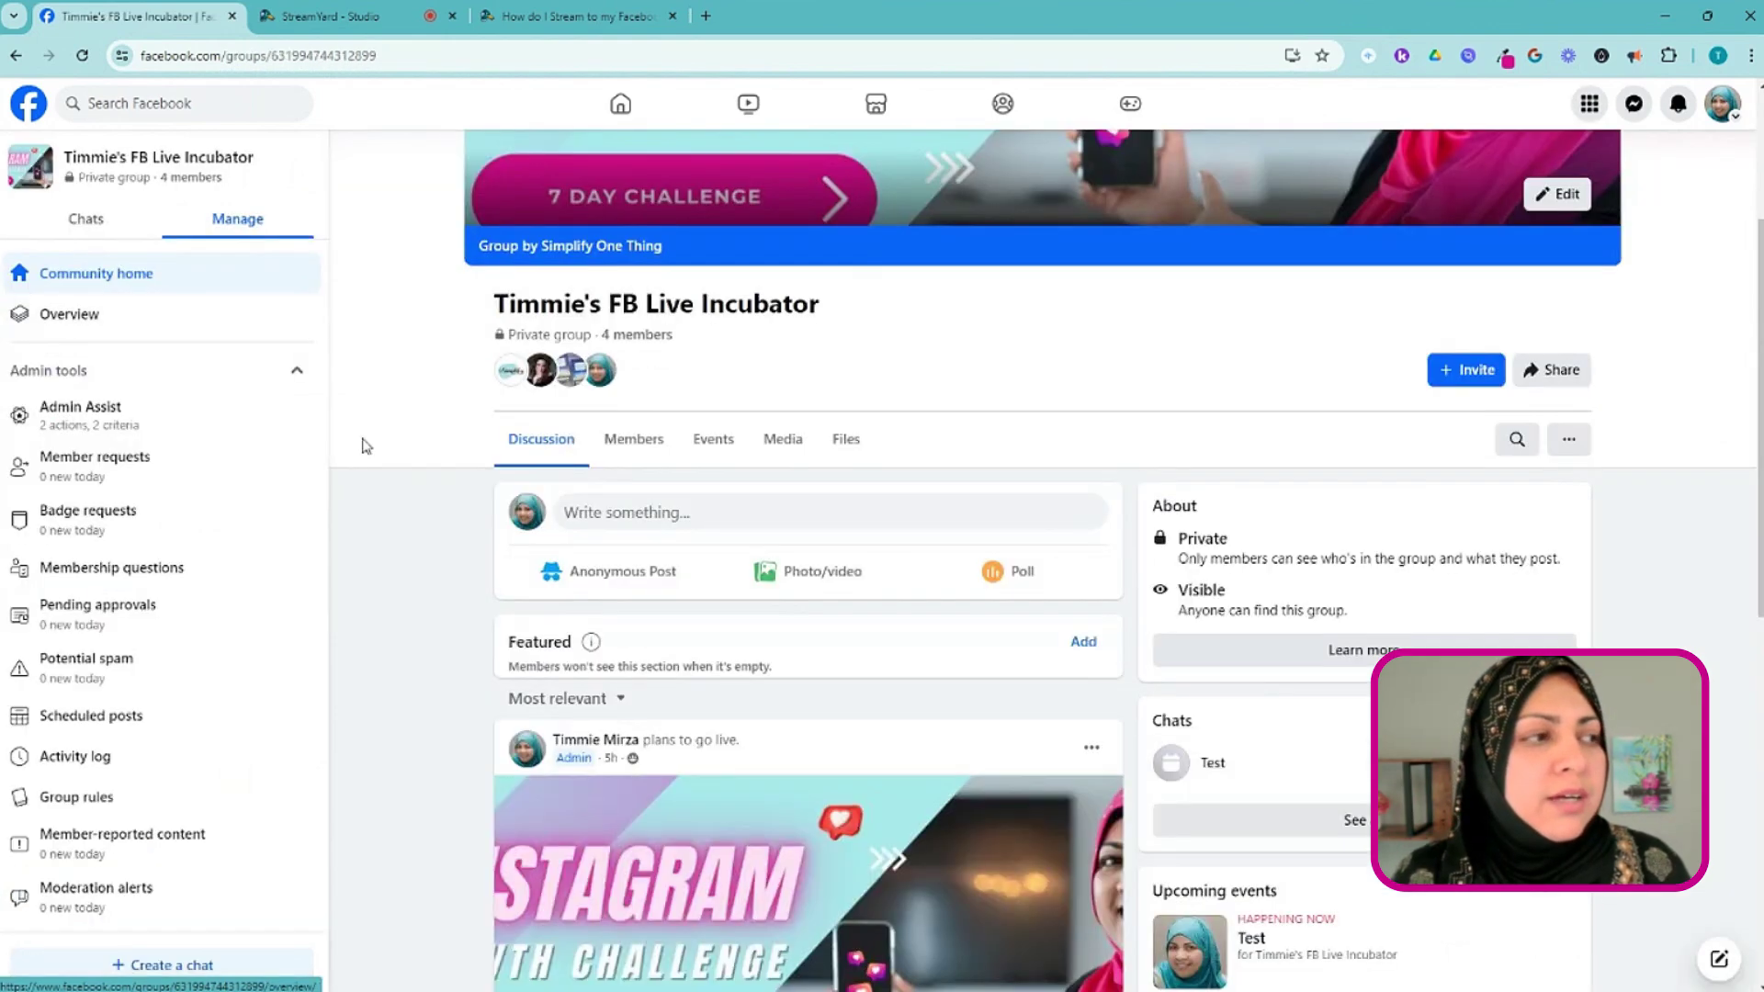
{"action": "left_click", "coordinate": [790, 516]}
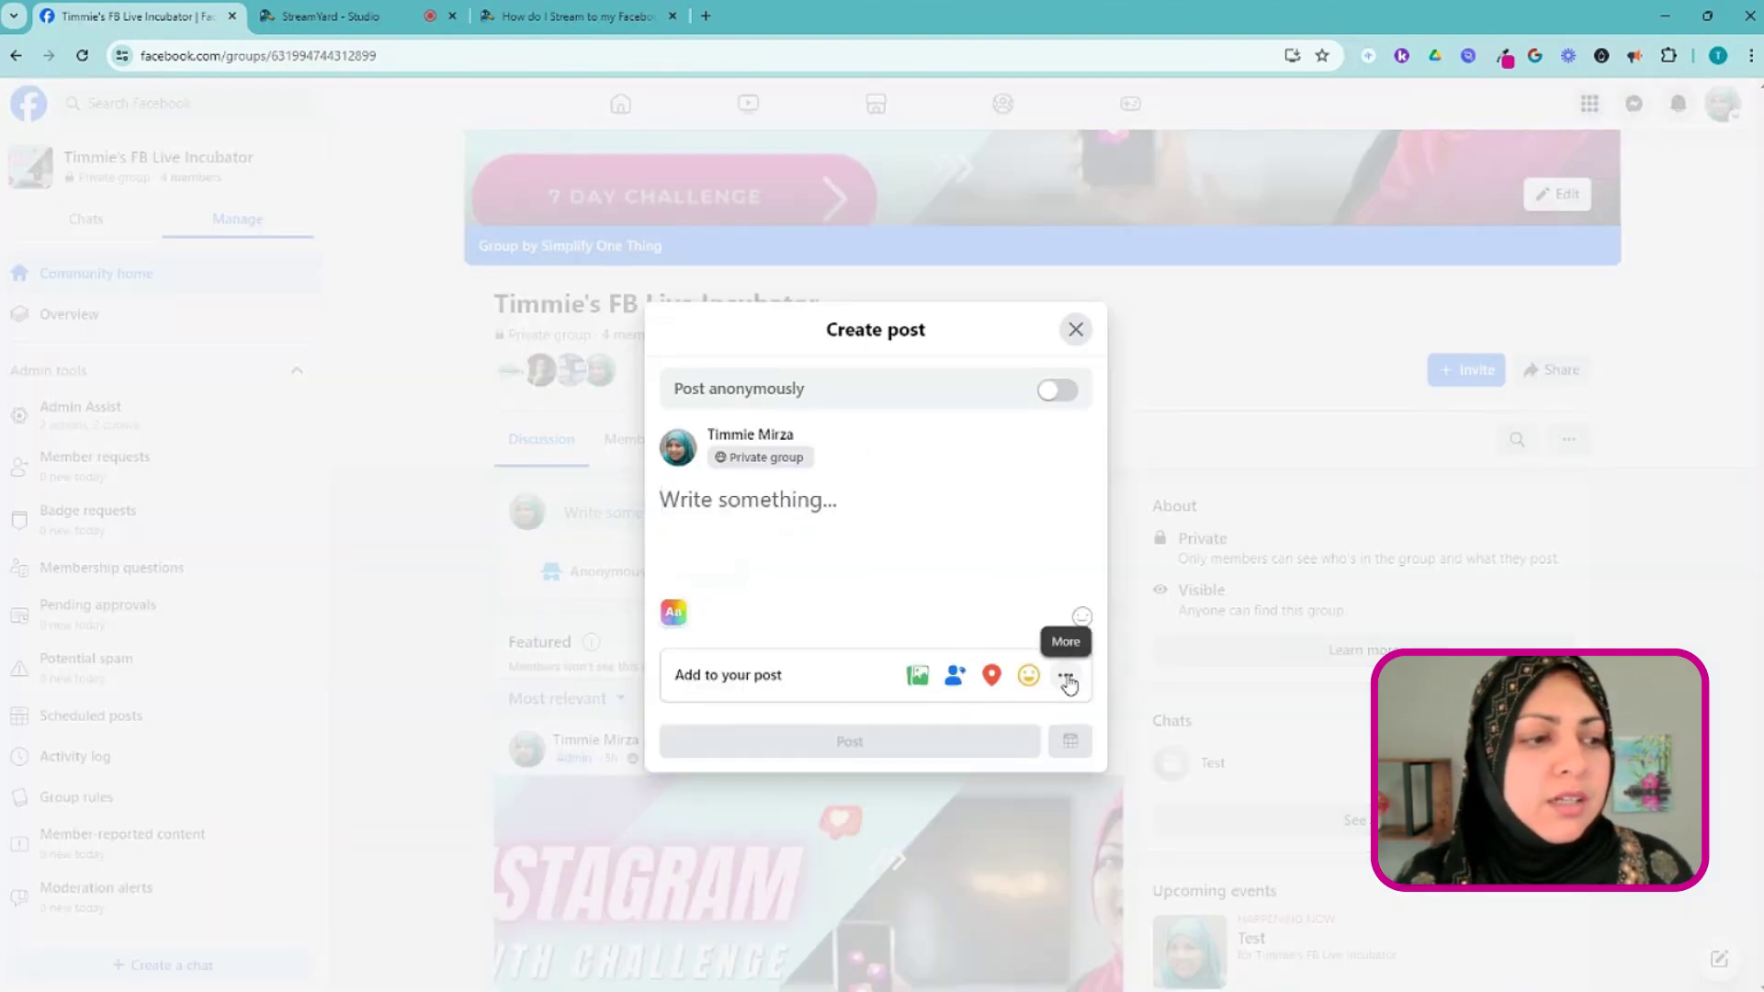
{"action": "left_click", "coordinate": [1066, 679]}
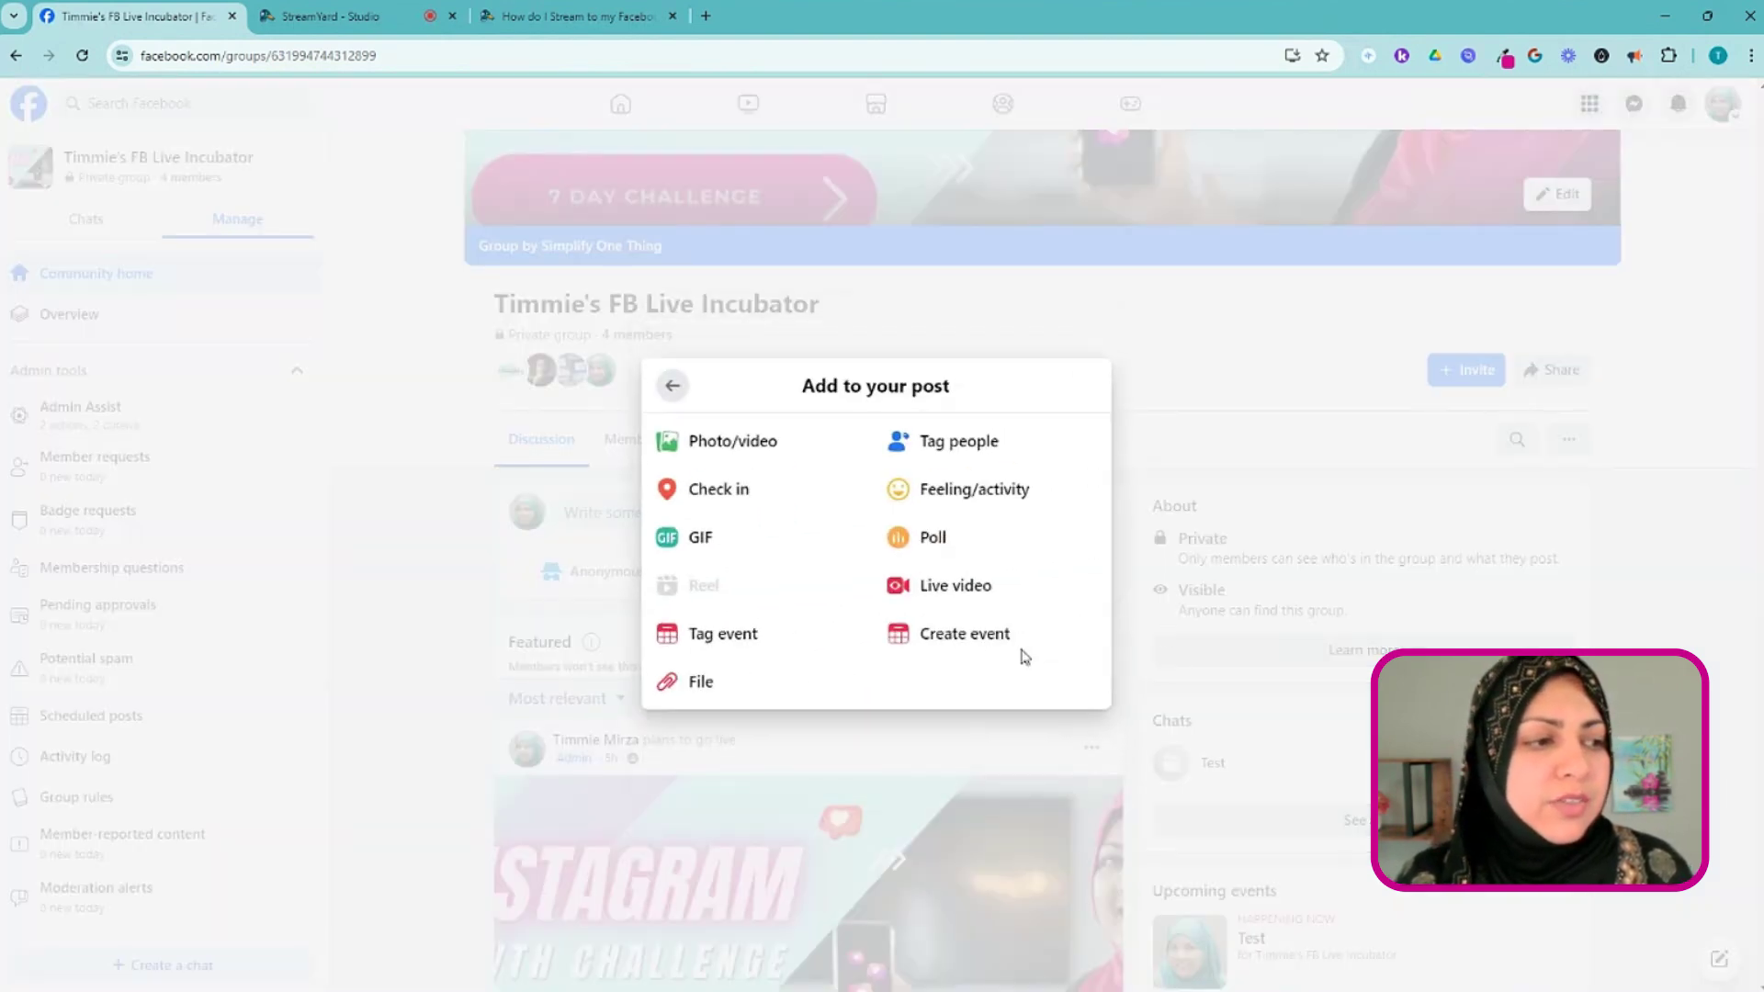
{"action": "left_click", "coordinate": [955, 586]}
{"action": "left_click", "coordinate": [888, 730]}
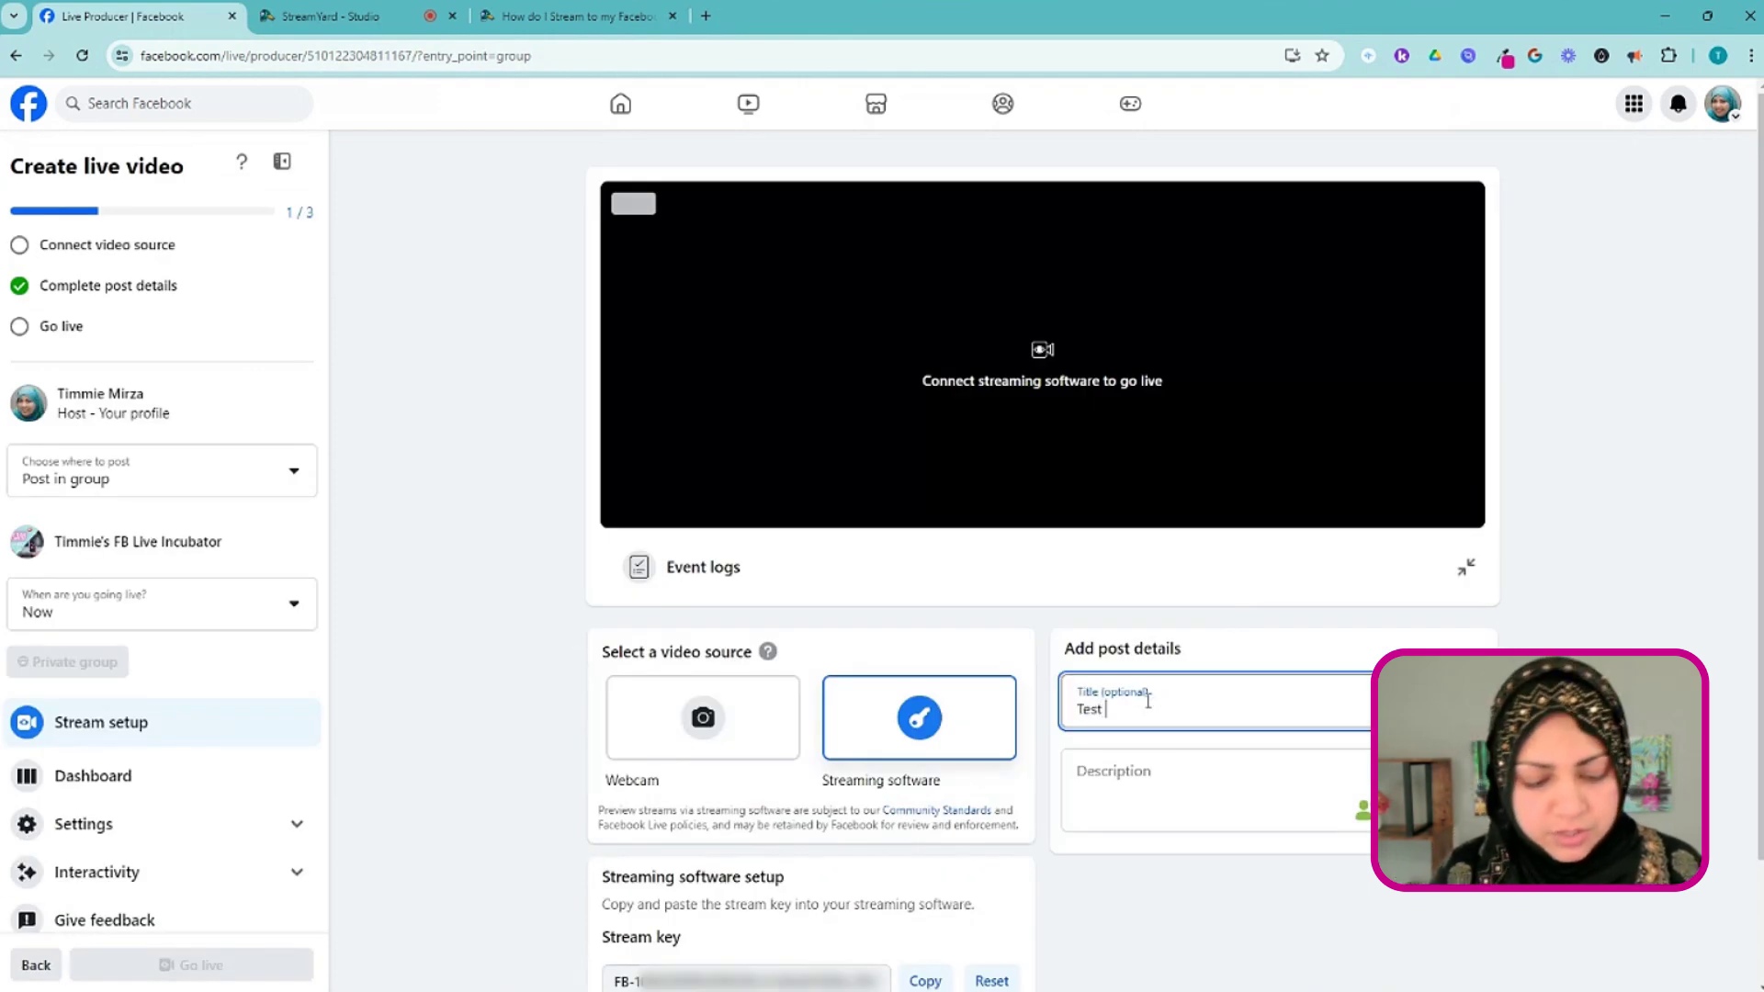
Start broadcasting the Test 2 stream from the StreamYard studio
{"action": "left_click", "coordinate": [363, 15]}
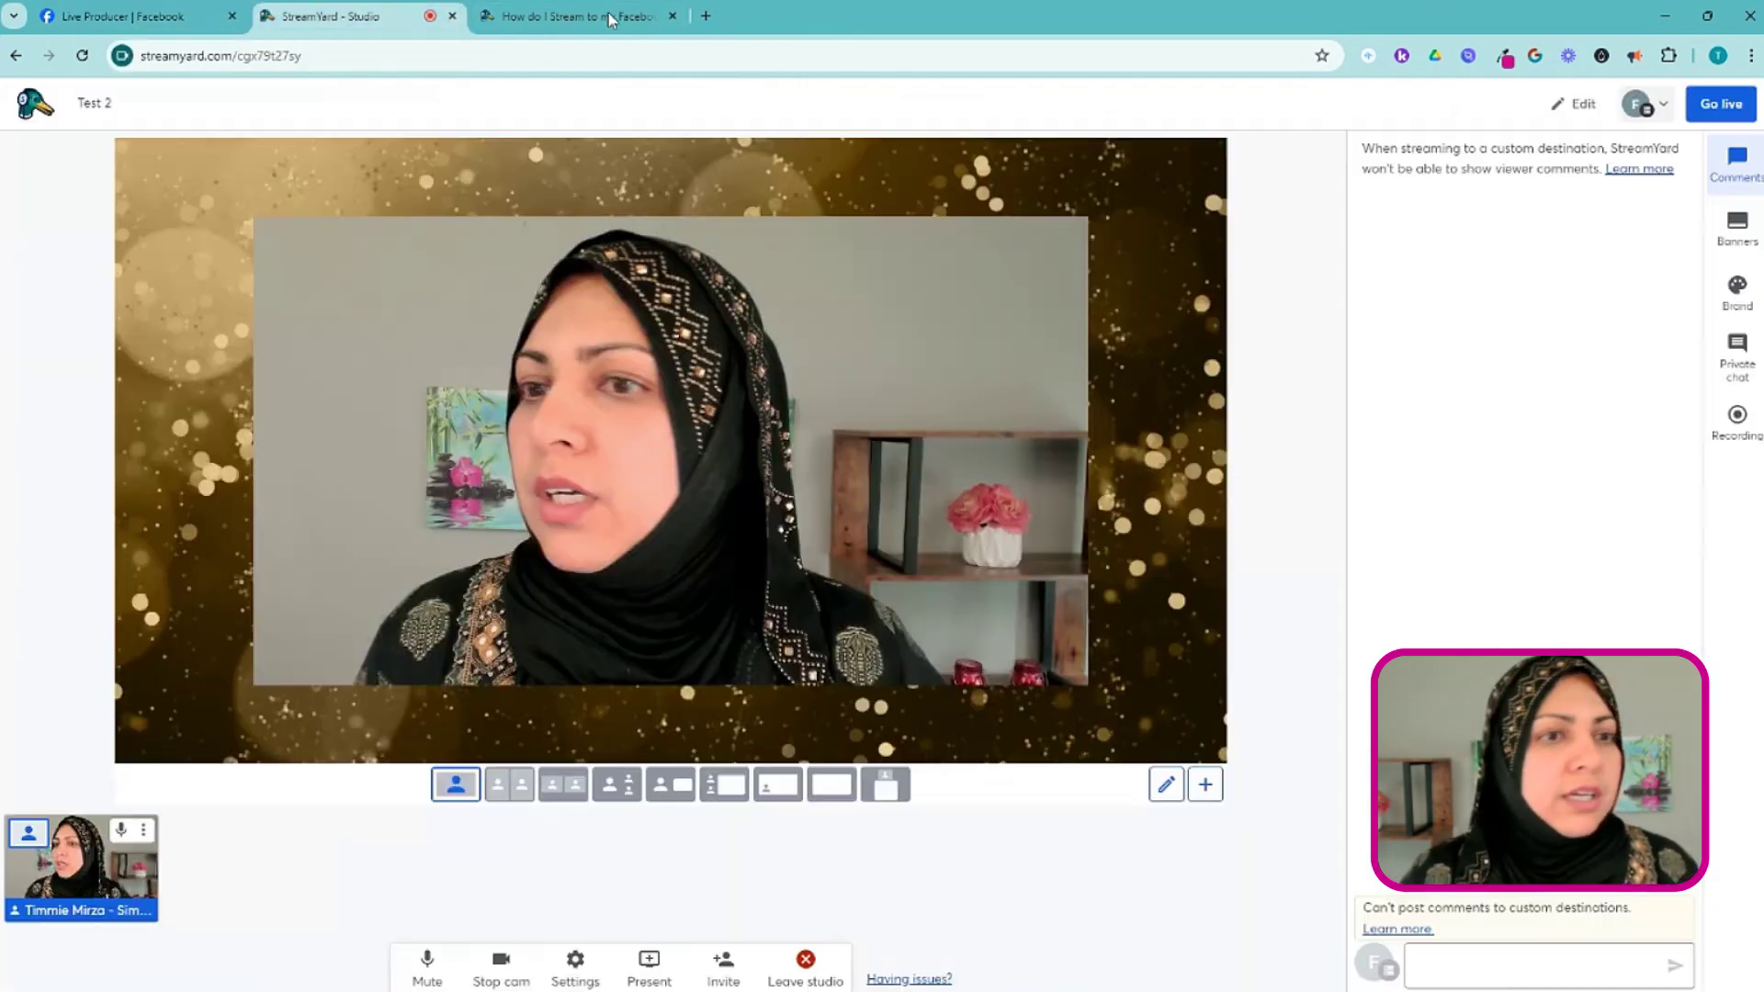
{"action": "left_click", "coordinate": [1710, 106]}
{"action": "left_click", "coordinate": [1710, 457]}
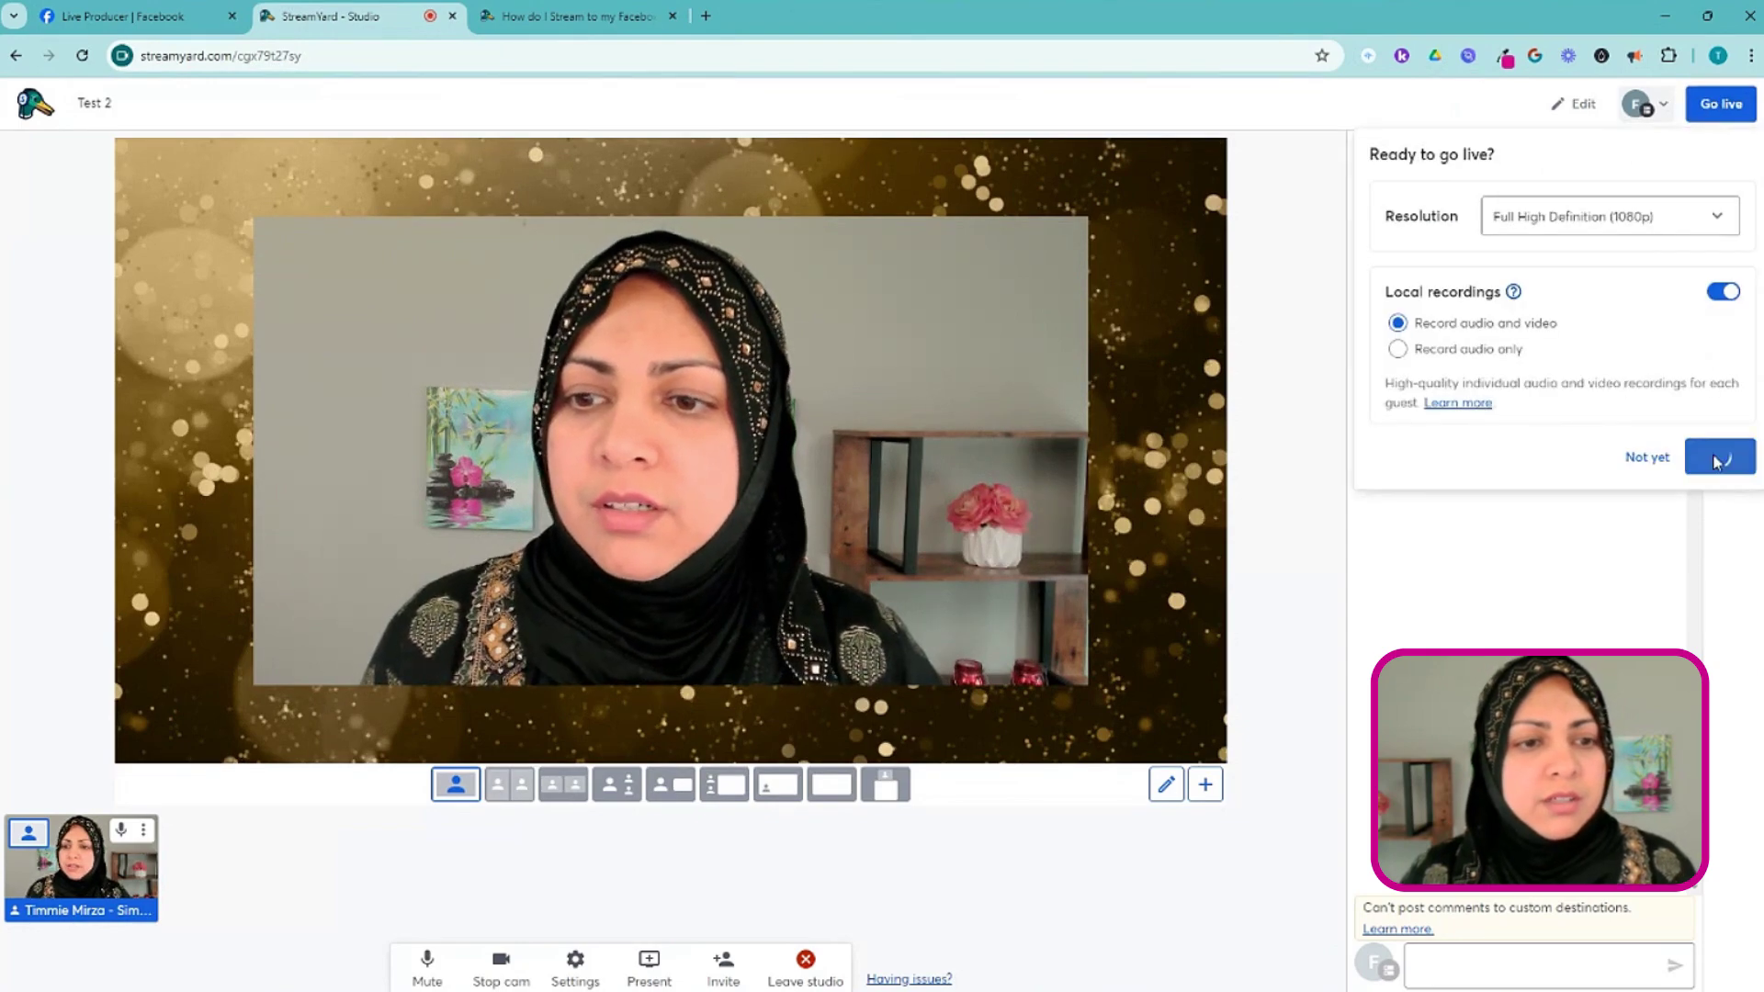
Put the Facebook group video live in Live Producer, then return to StreamYard
{"action": "left_click", "coordinate": [147, 17]}
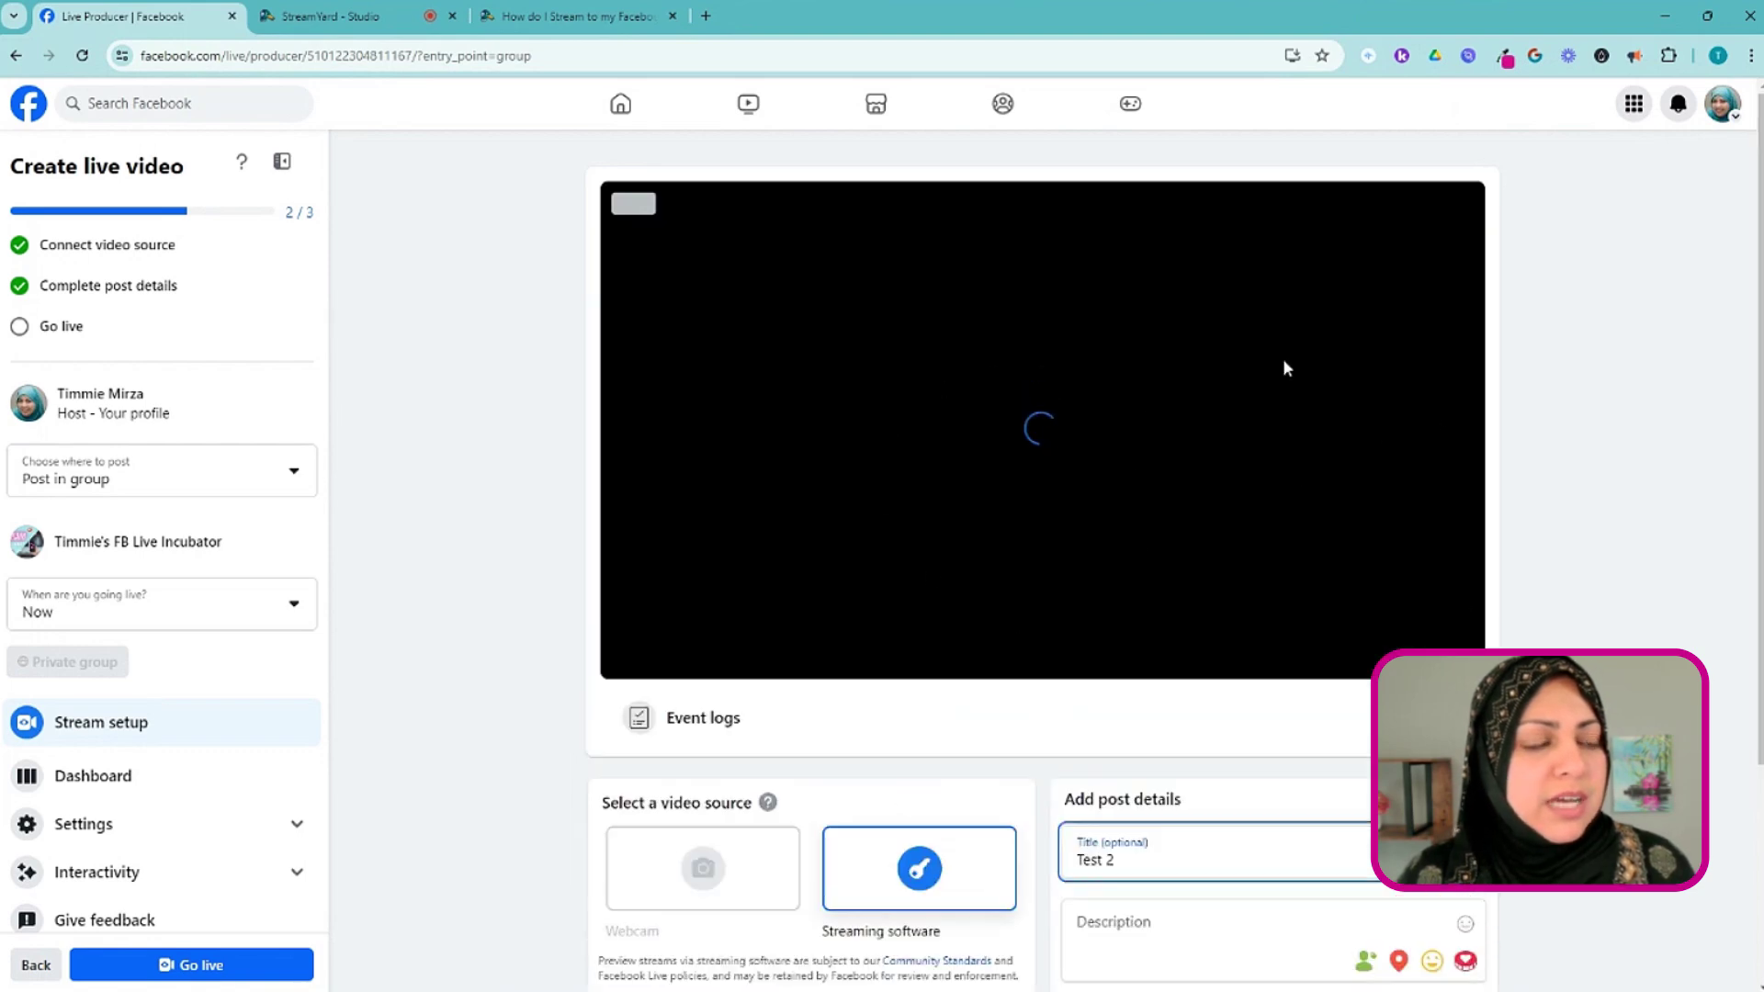
{"action": "left_click", "coordinate": [177, 978]}
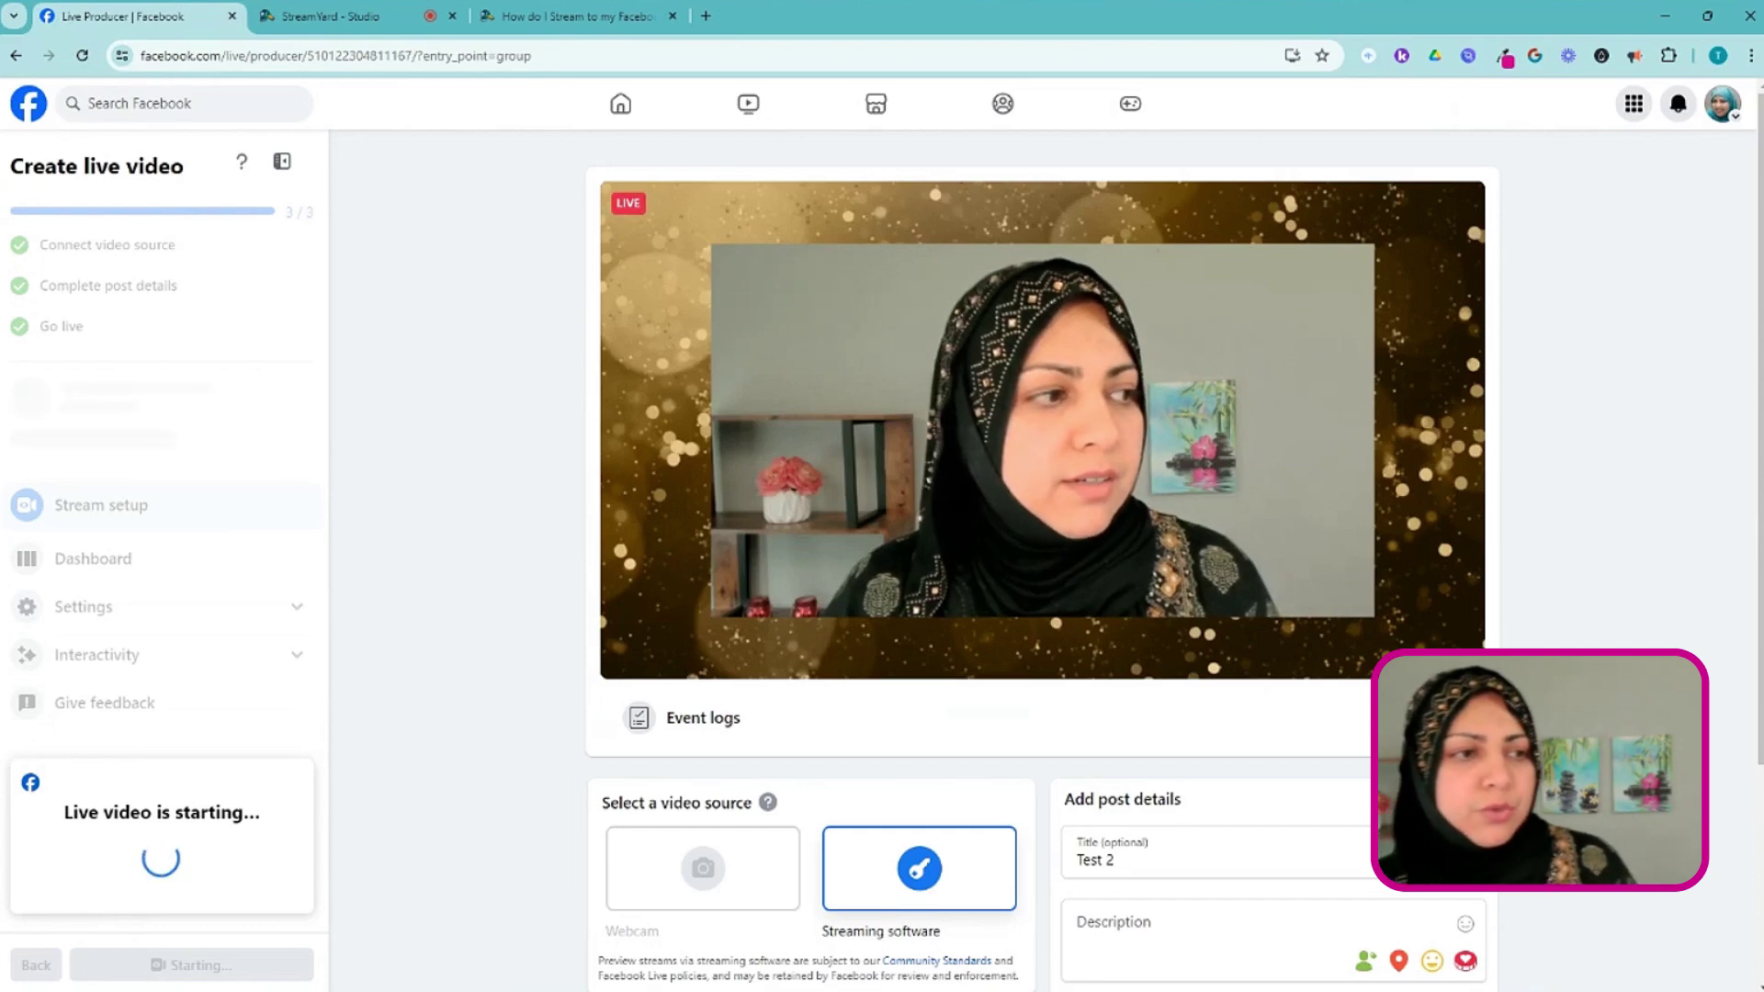
{"action": "left_click", "coordinate": [324, 17]}
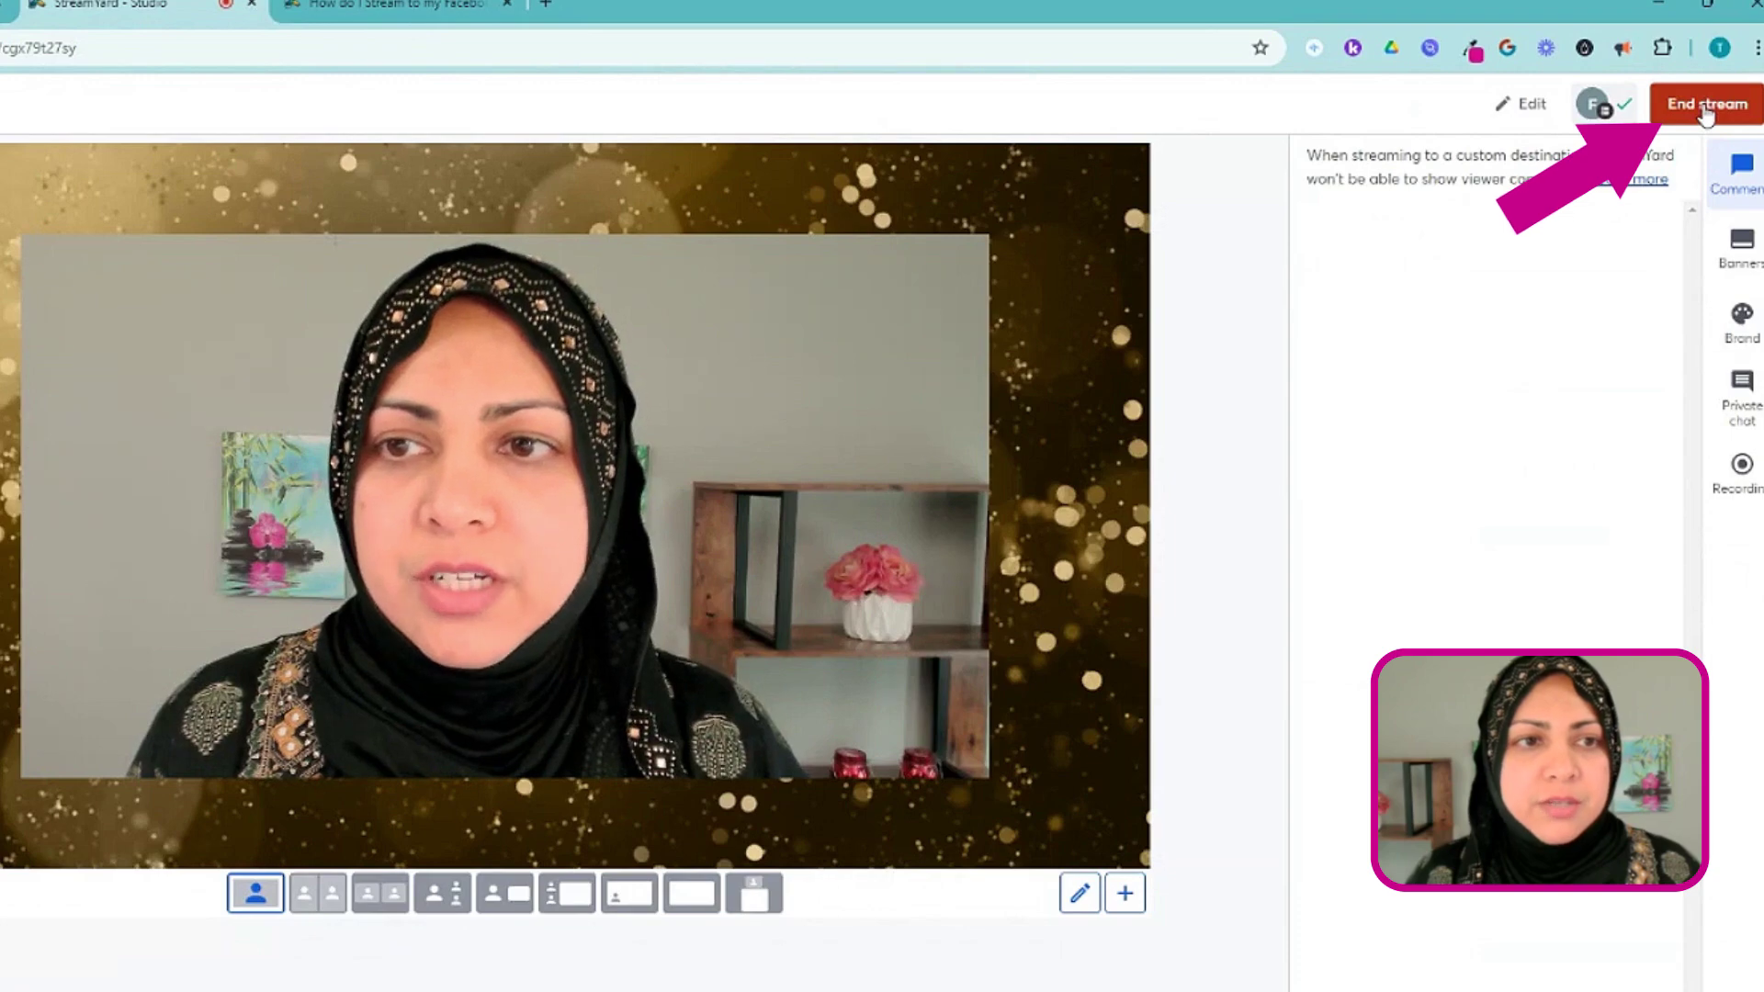
End the Test 2 broadcast in StreamYard after 0:30 of streaming
{"action": "left_click", "coordinate": [1705, 107]}
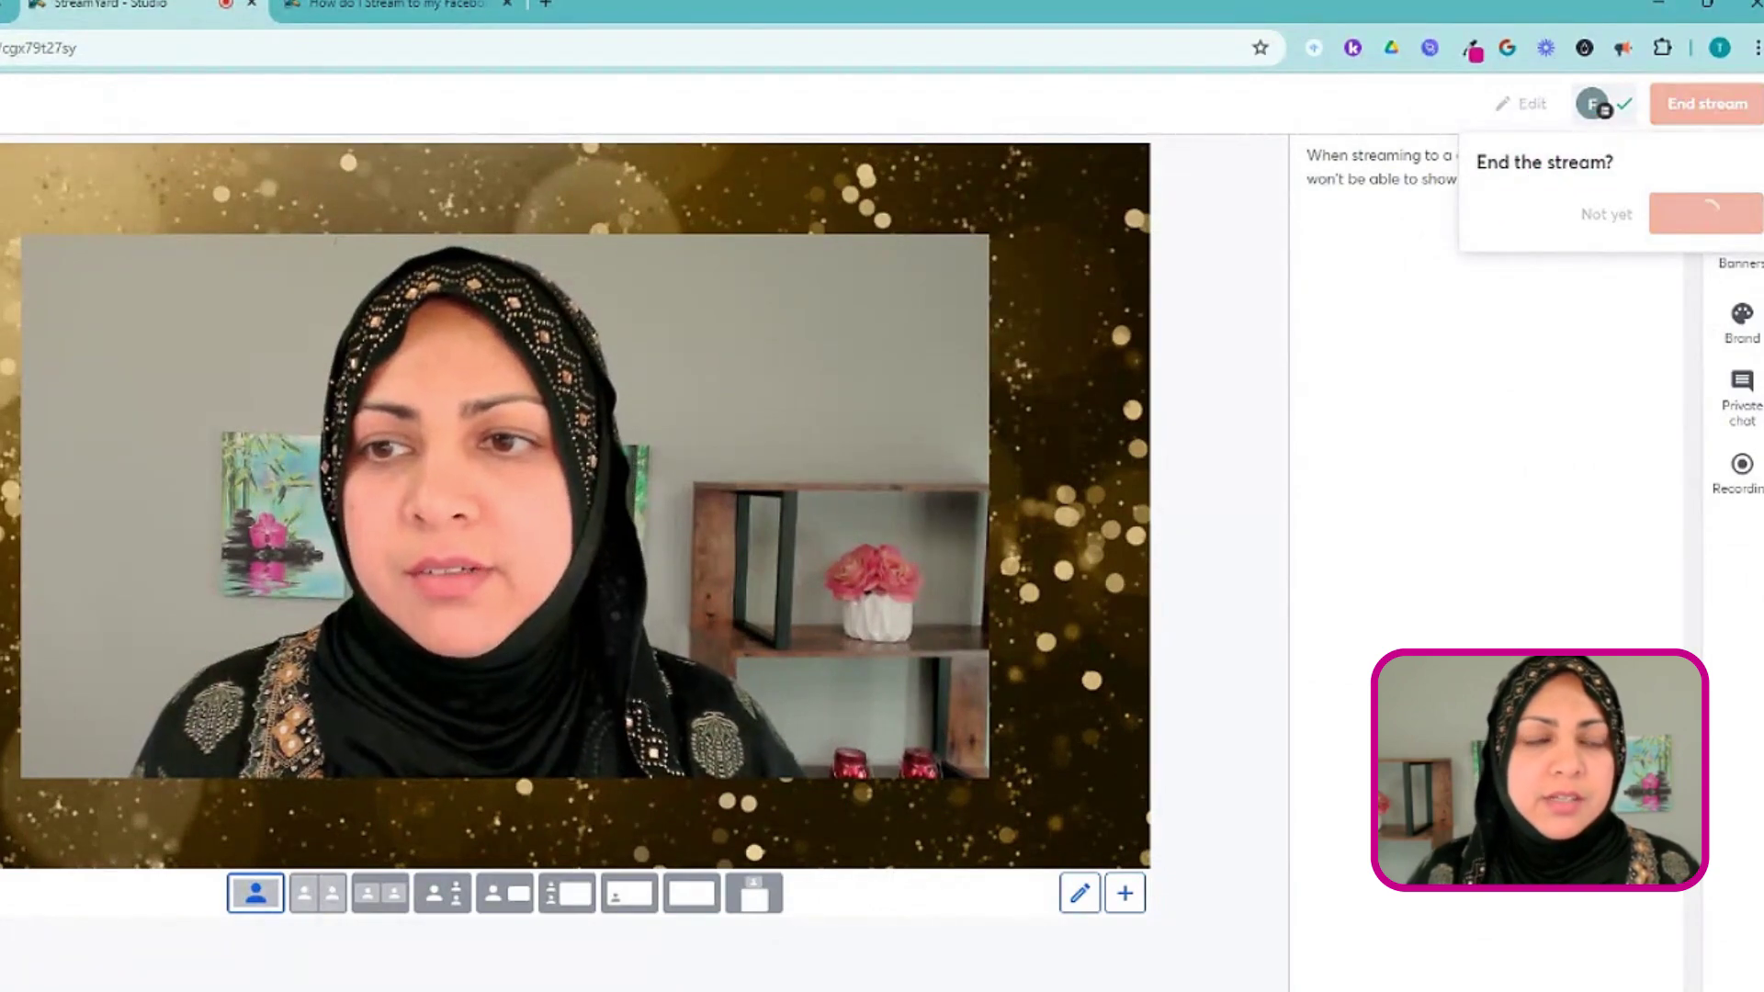
{"action": "left_click", "coordinate": [1706, 214]}
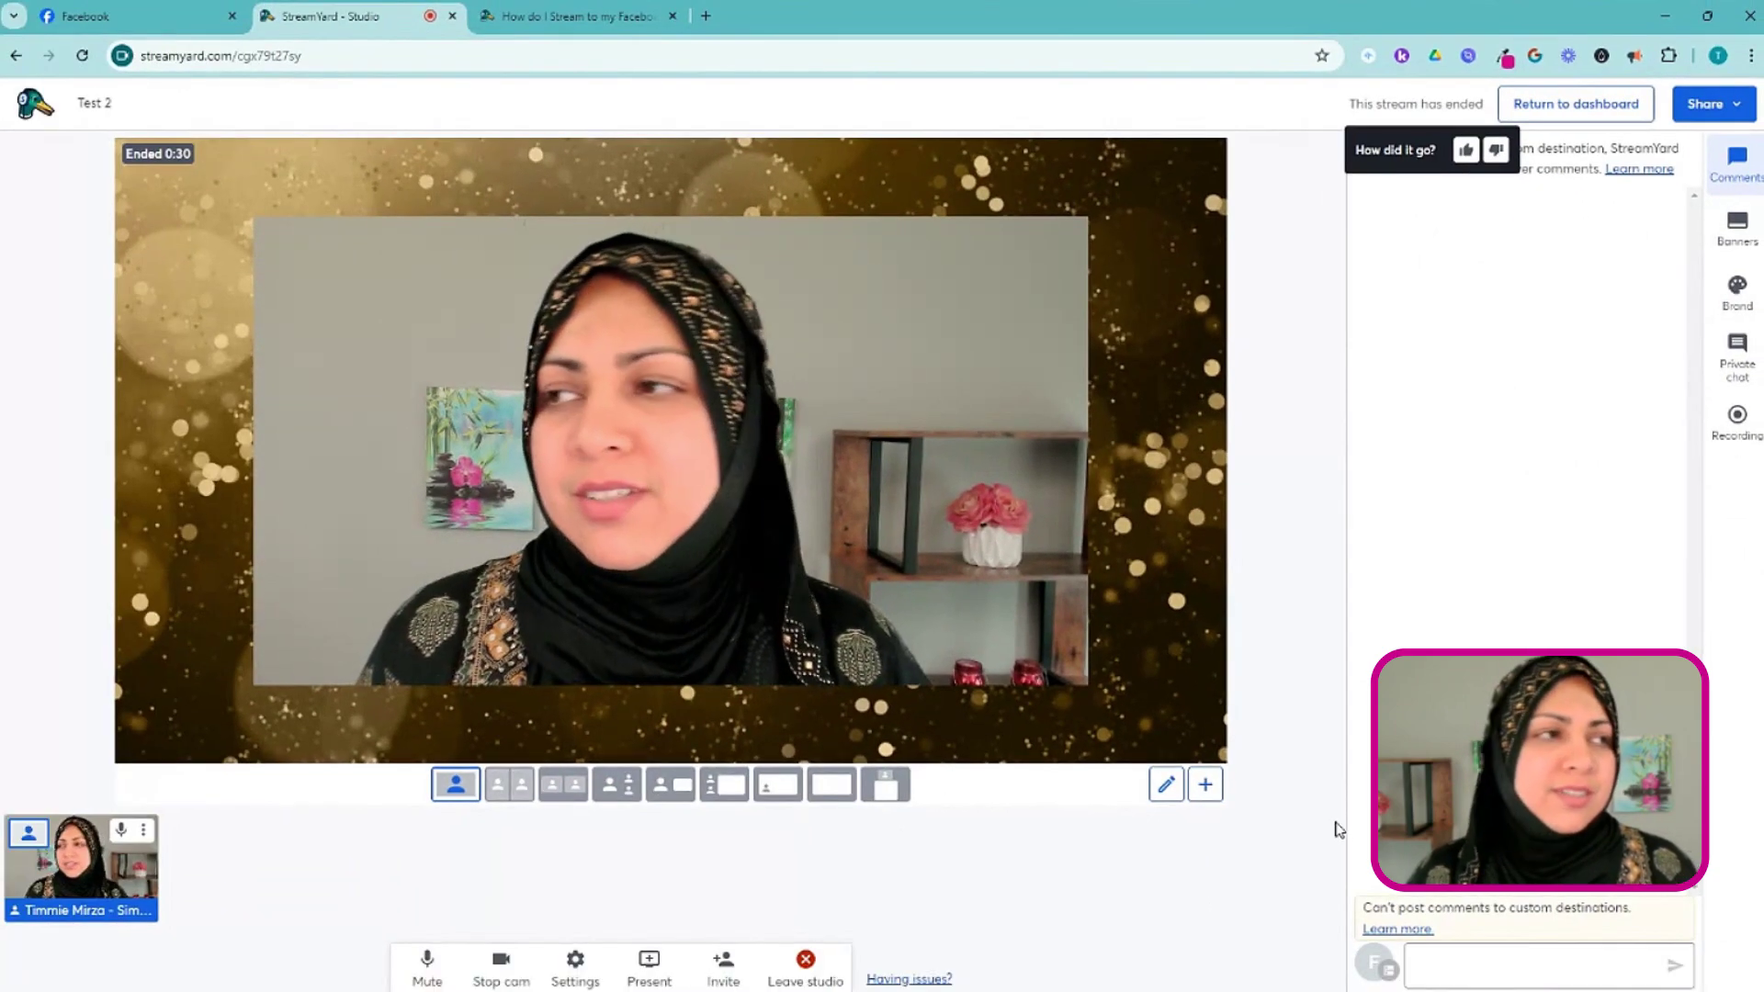